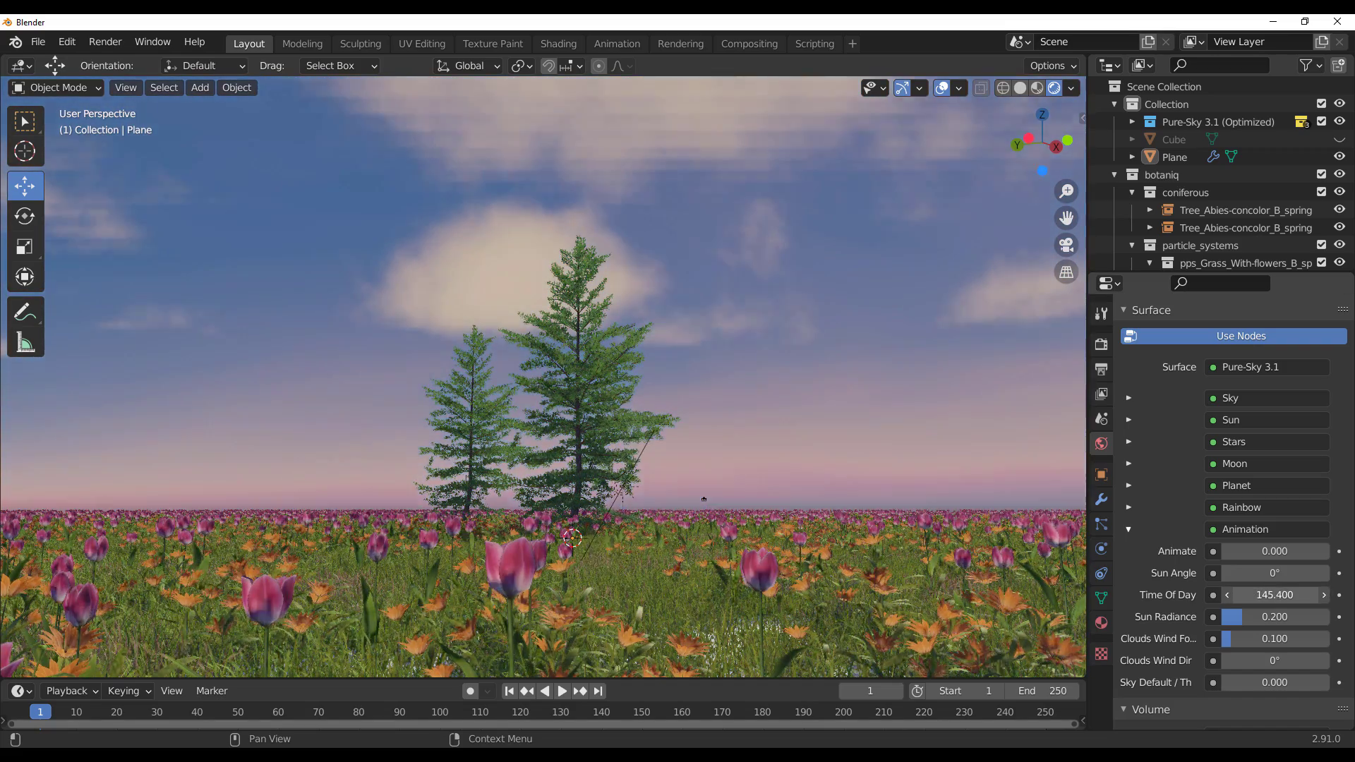
Step: Raise the Pure-Sky Time Of Day toward sunset and inspect the Sun settings around the trees
middle_drag(357, 460, 494, 470)
middle_drag(920, 537, 1131, 419)
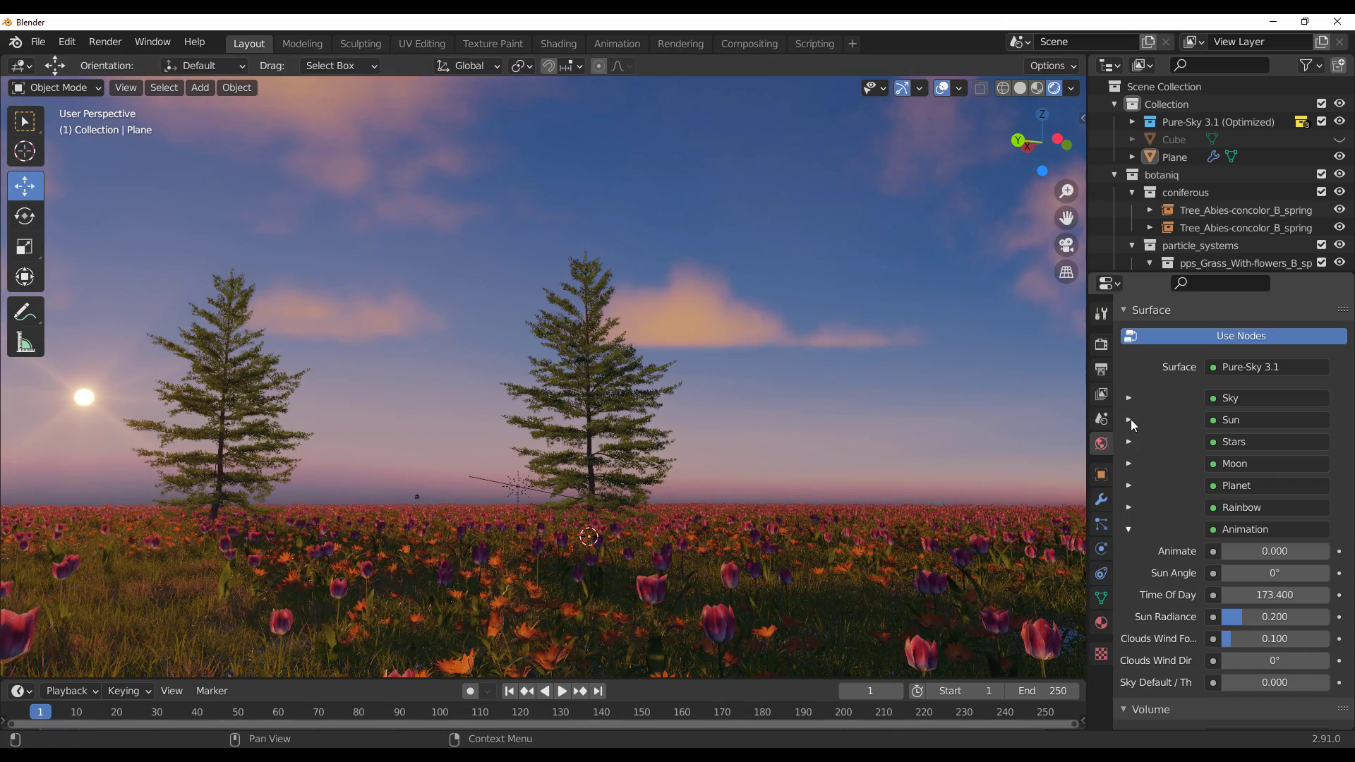
click(1130, 419)
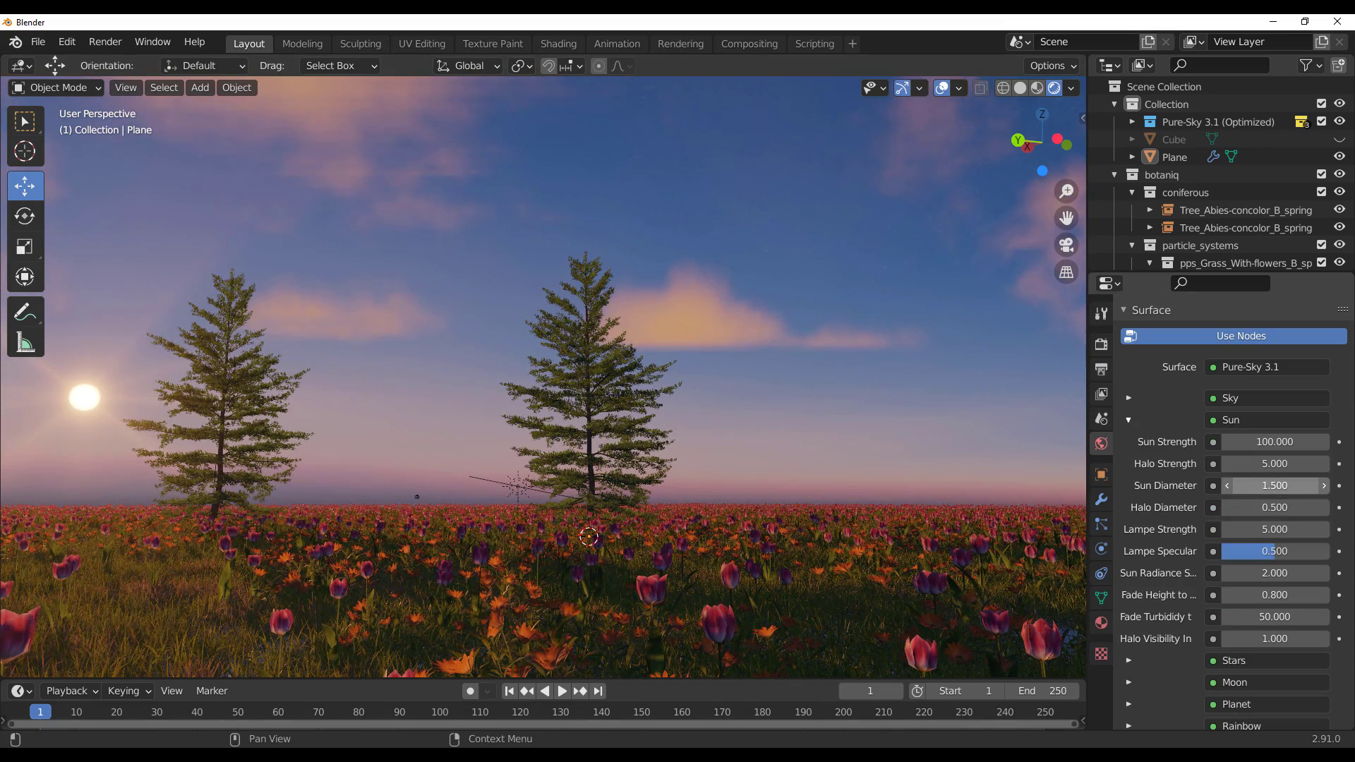
click(1129, 419)
Step: Lower Time Of Day to 168.500 in the Animation settings and orbit away from the sun
click(1129, 529)
drag(1250, 599, 566, 479)
middle_drag(566, 478, 825, 482)
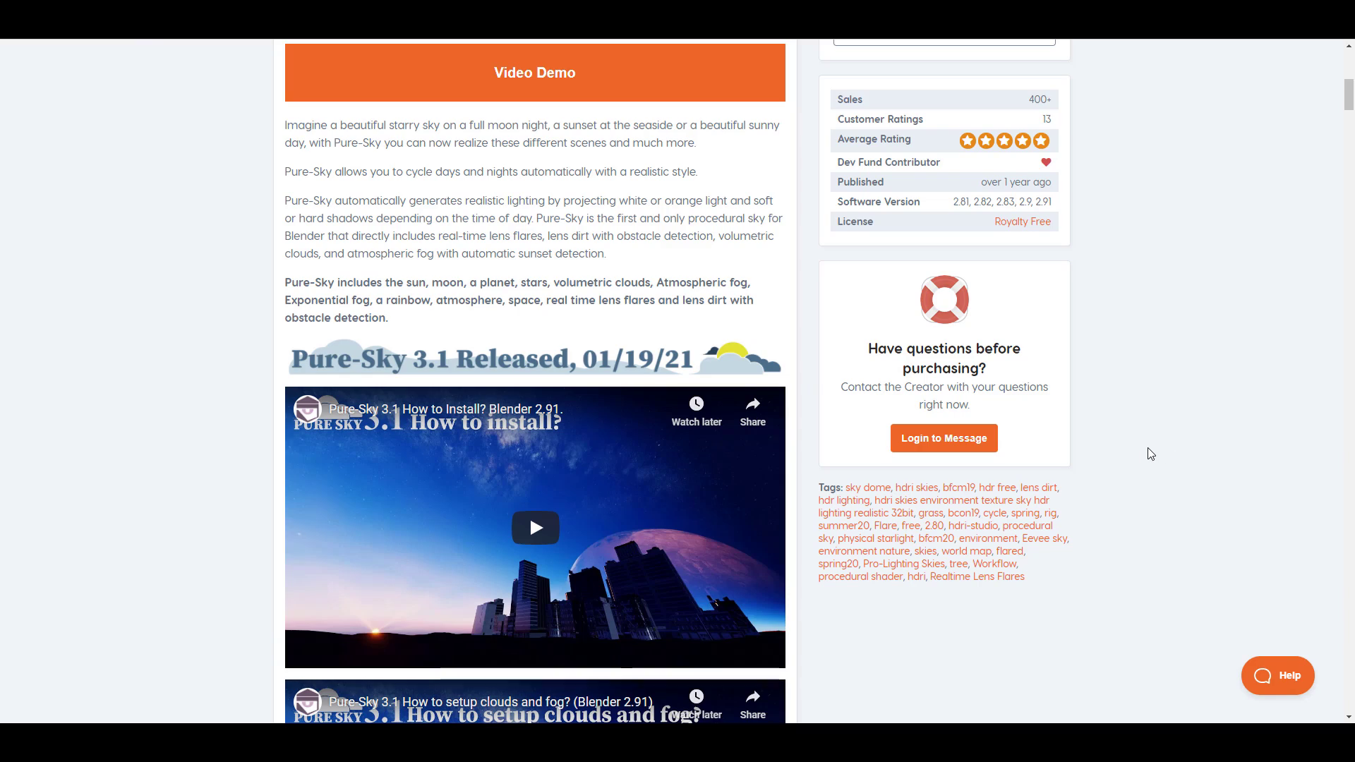
scroll(1150, 454, down, 2)
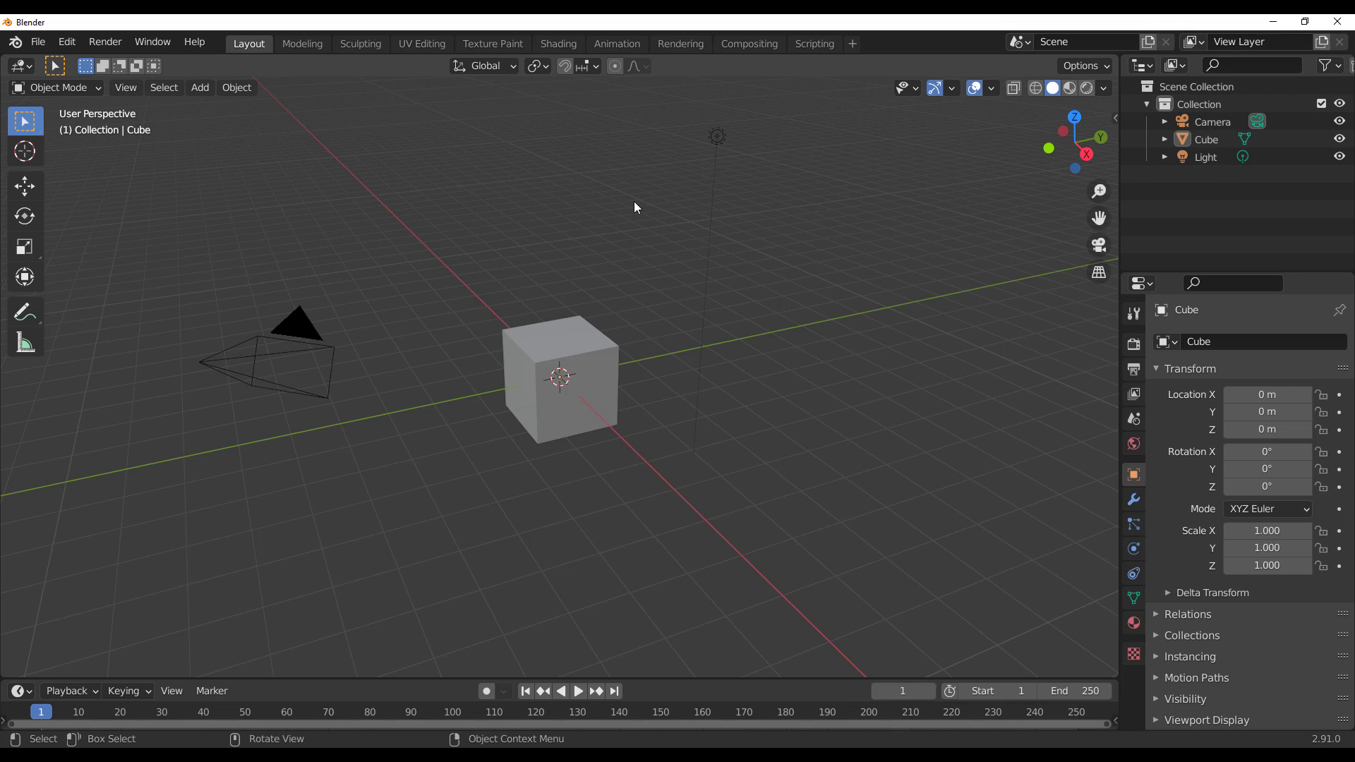
Step: Append the Pure-Sky 3.1 (Optimized) collection from the Collection folder of Pure-Sky 3.1 (Optimized).blend
click(38, 42)
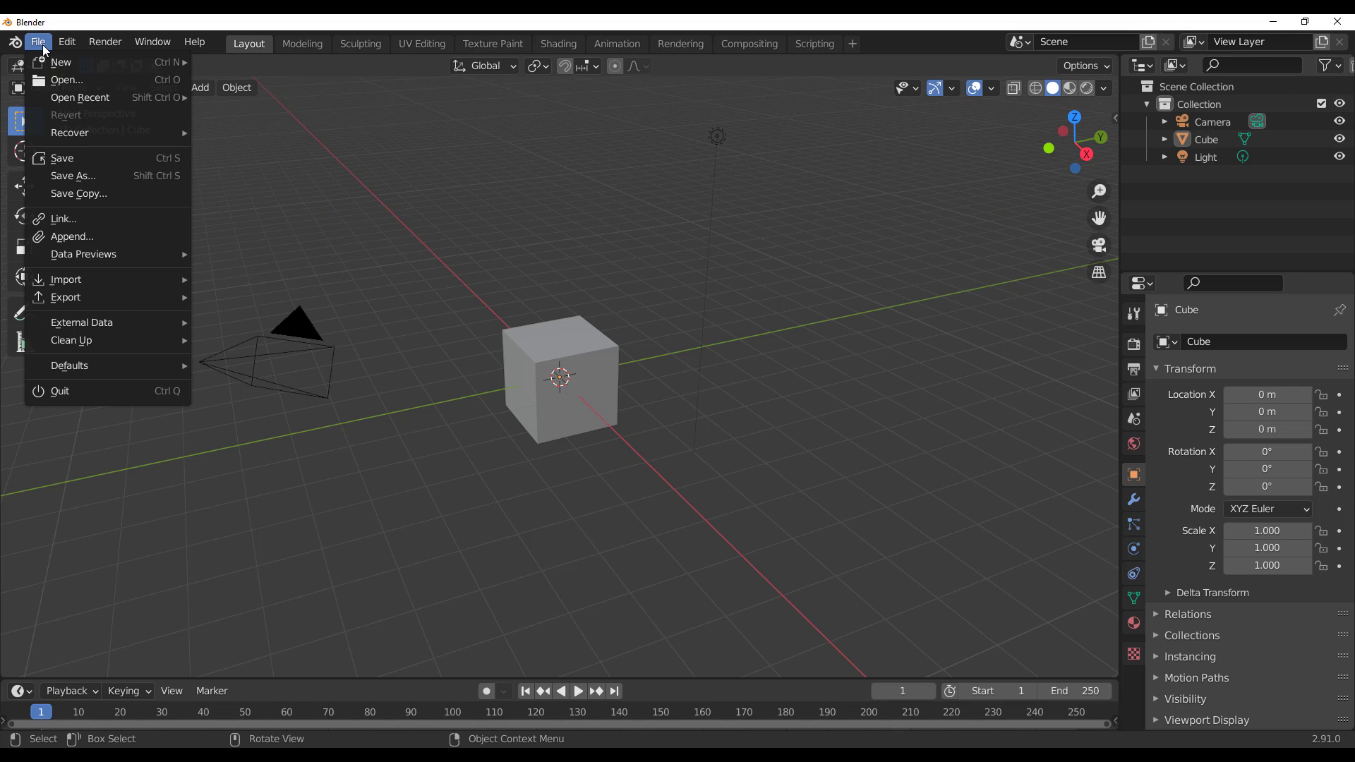
key(Escape)
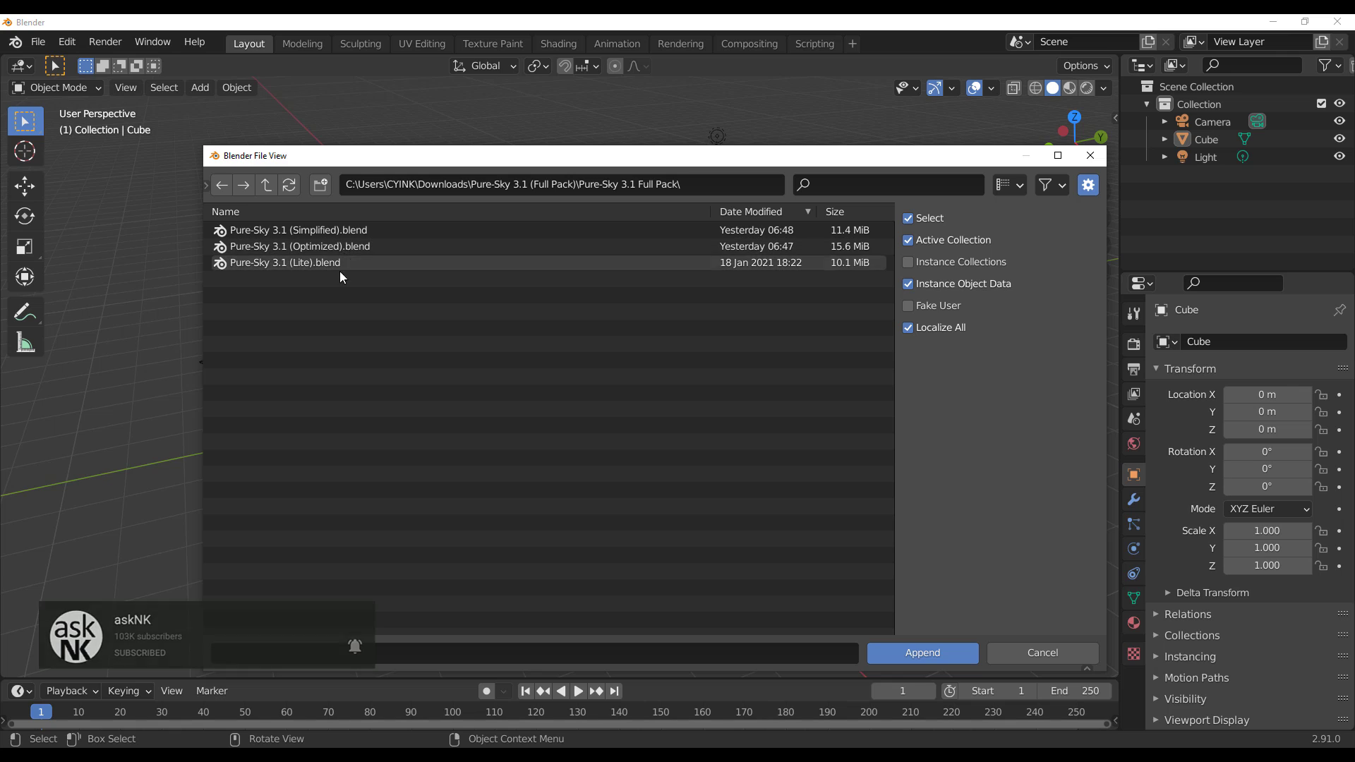
double_click(311, 248)
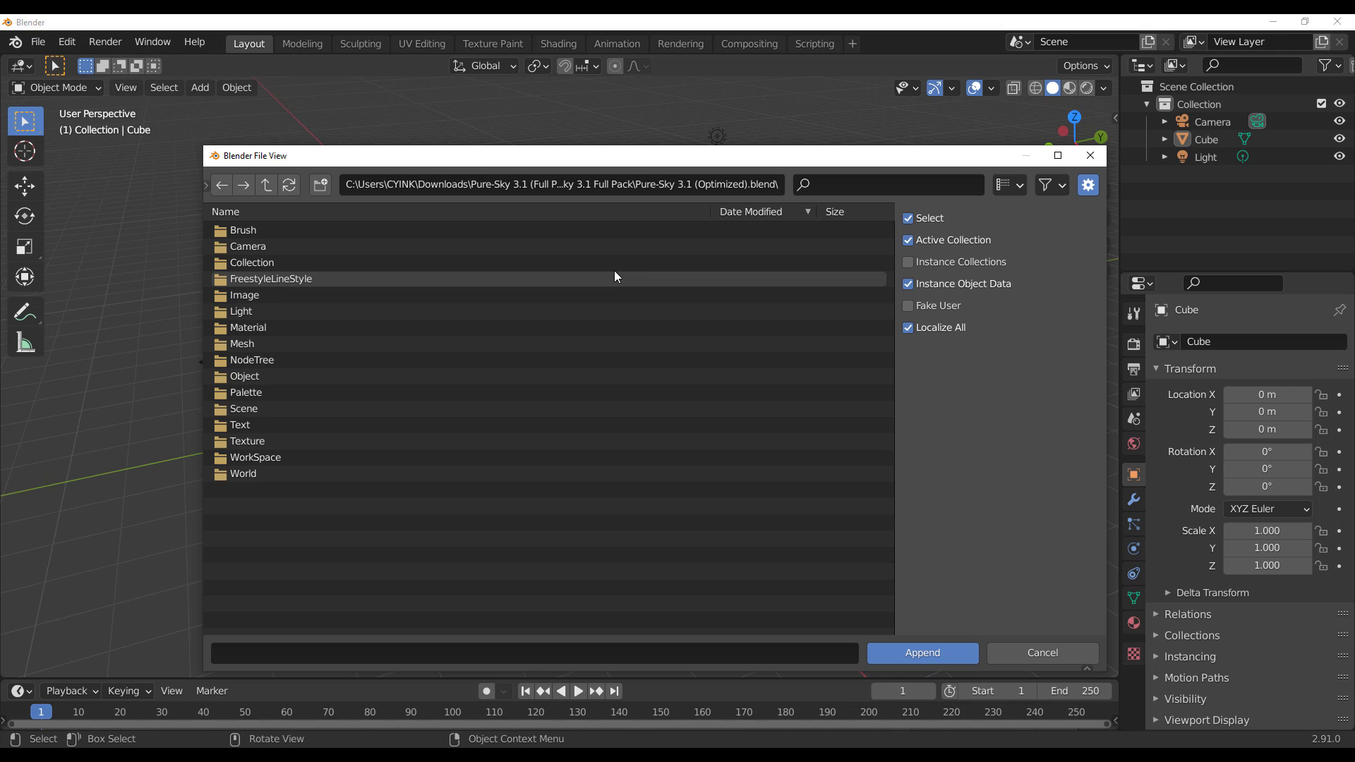
double_click(398, 260)
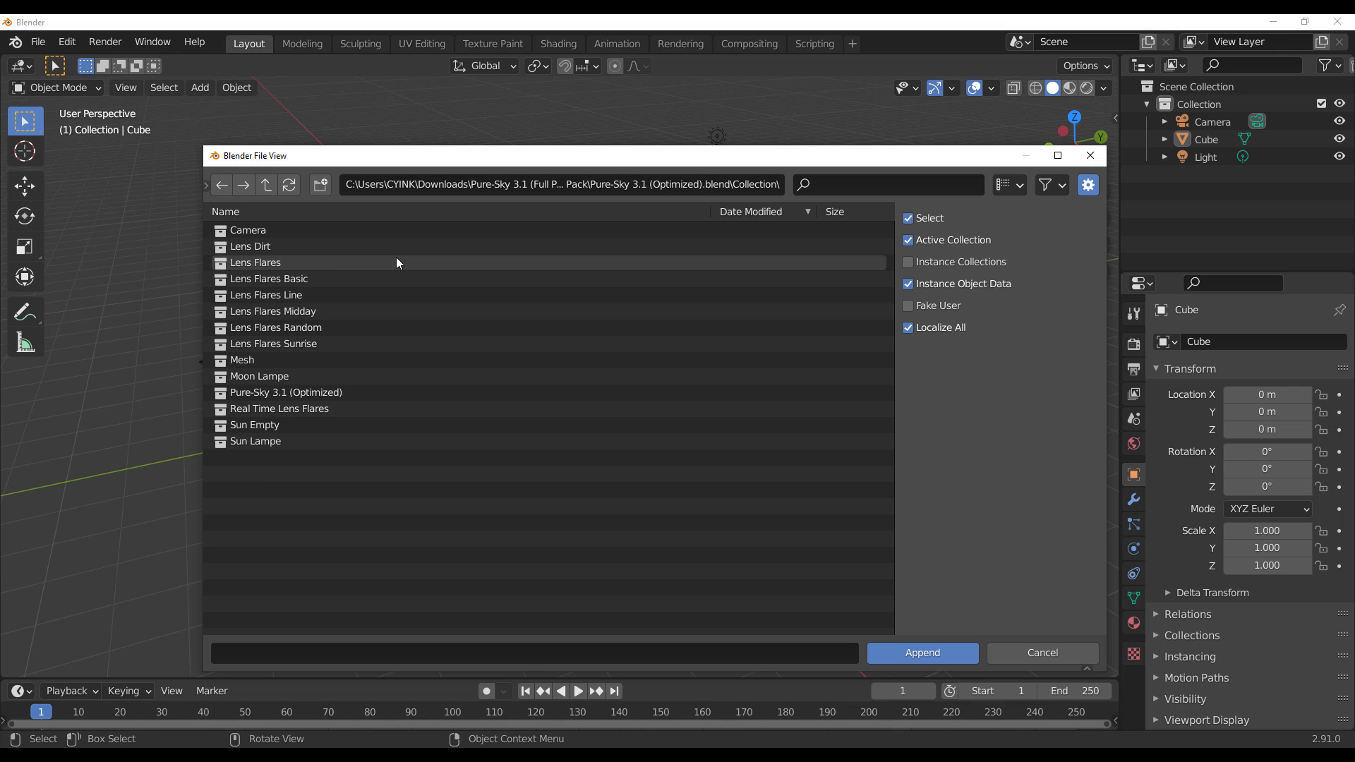
click(307, 396)
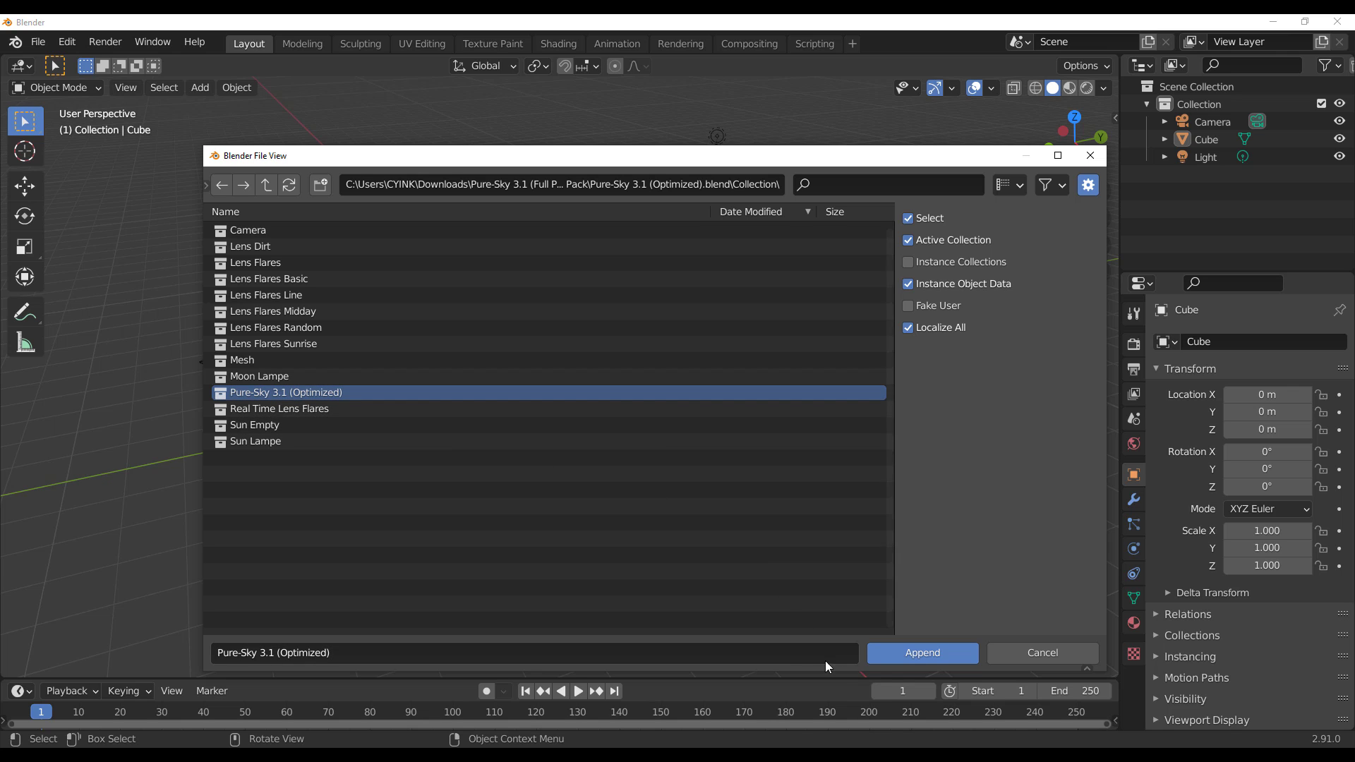
click(898, 653)
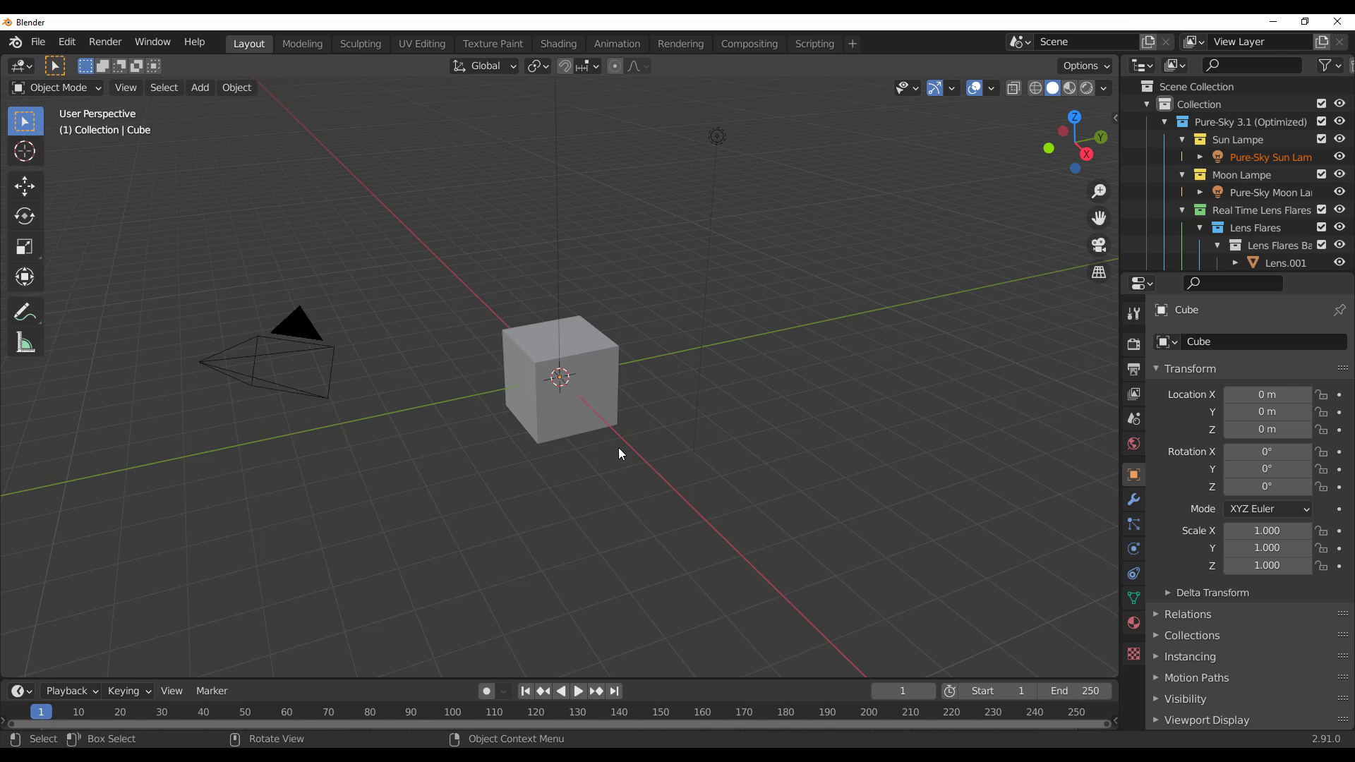
Step: Switch to Rendered shading and add a ground plane scaled to 12.301
middle_drag(619, 448, 654, 429)
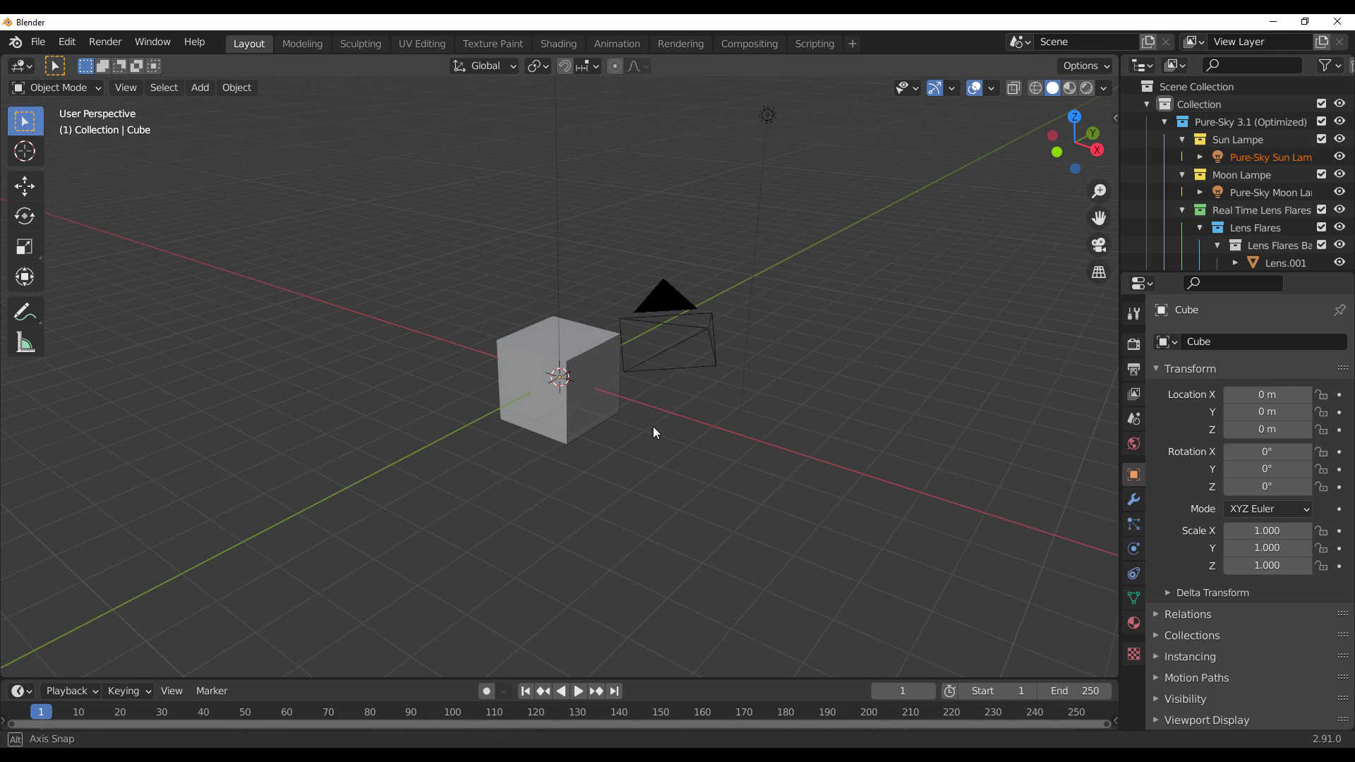
click(1088, 89)
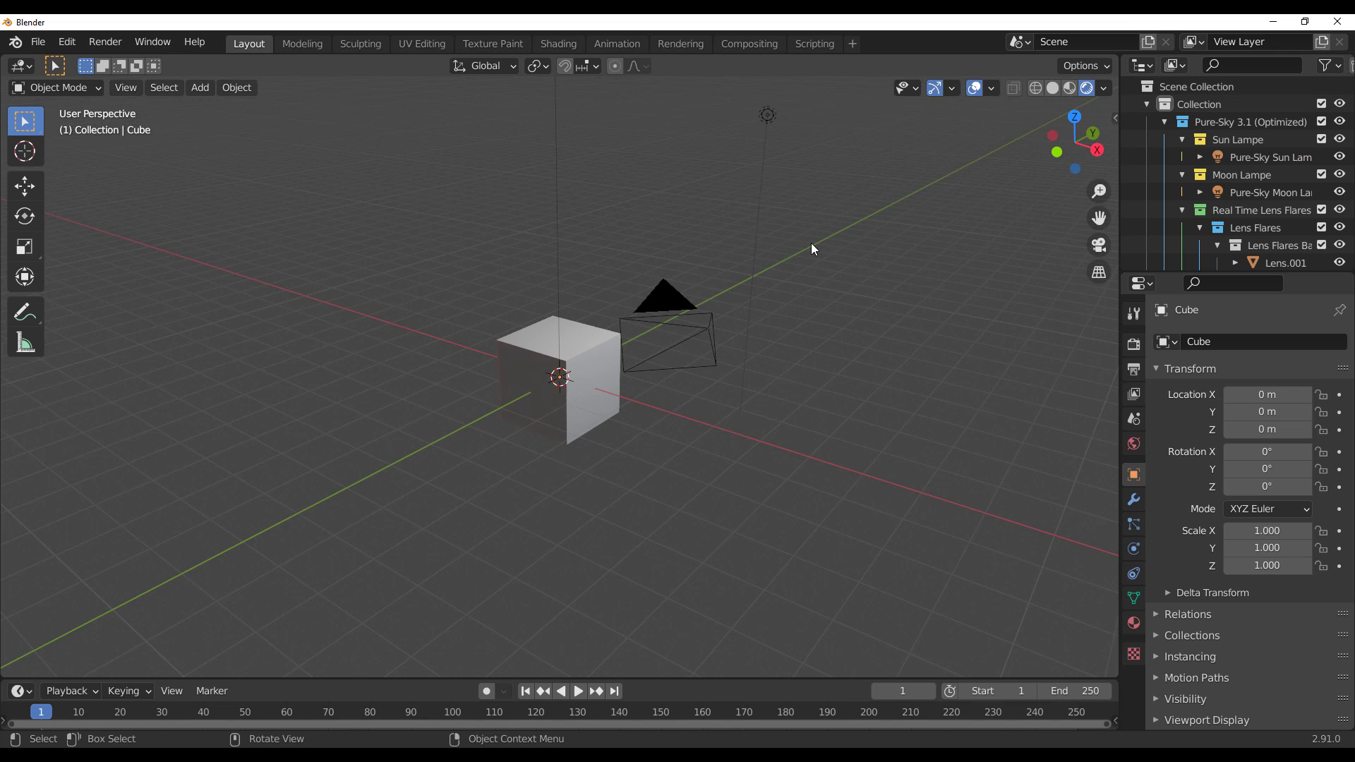
key(shift+a)
click(886, 242)
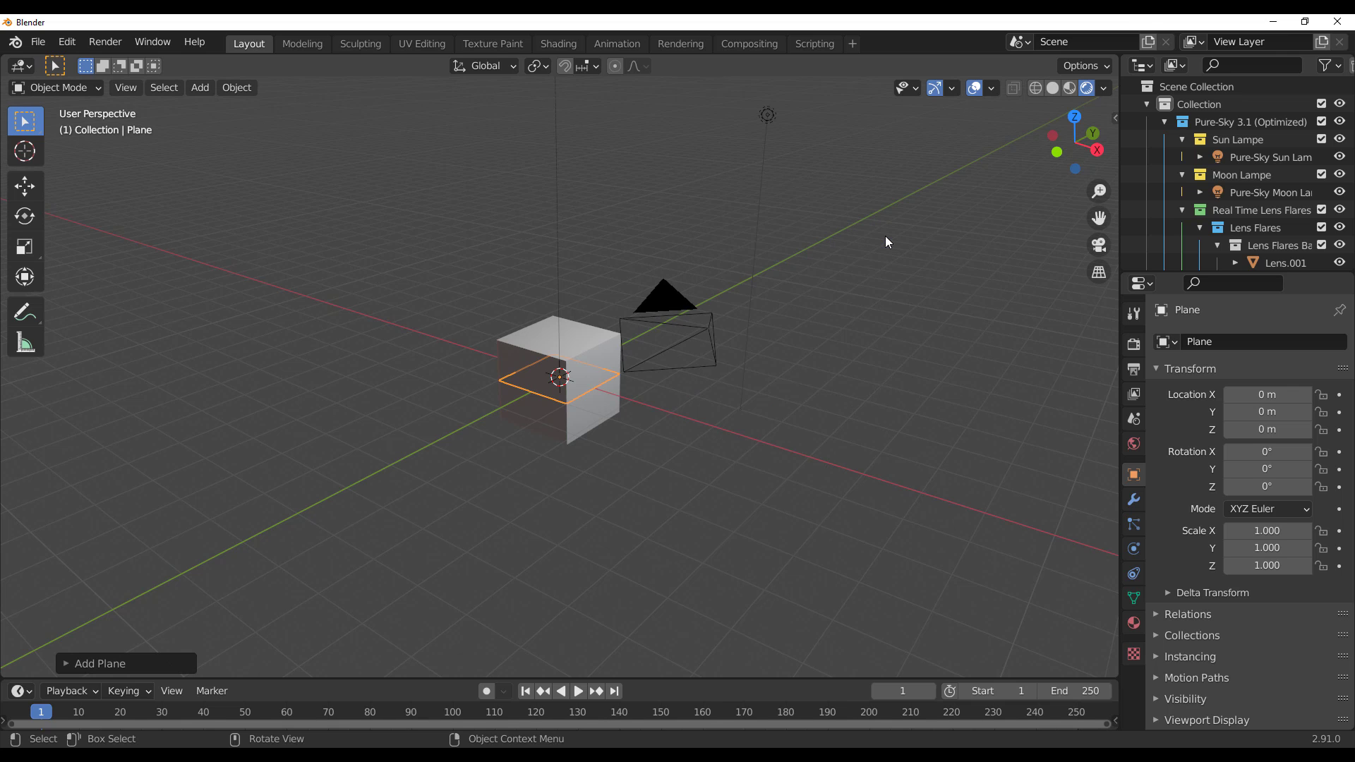
key(s)
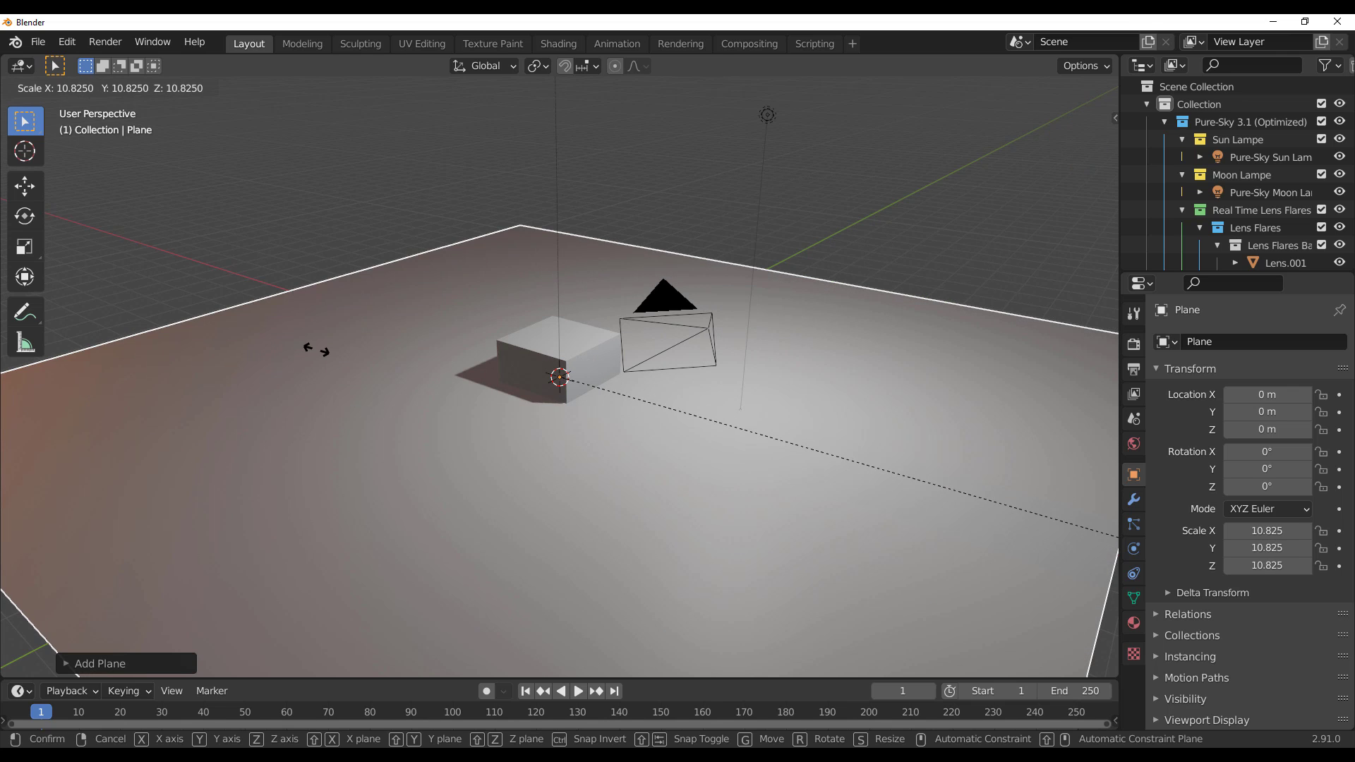
click(591, 408)
Step: Delete the default camera and sun light
middle_drag(590, 408, 777, 172)
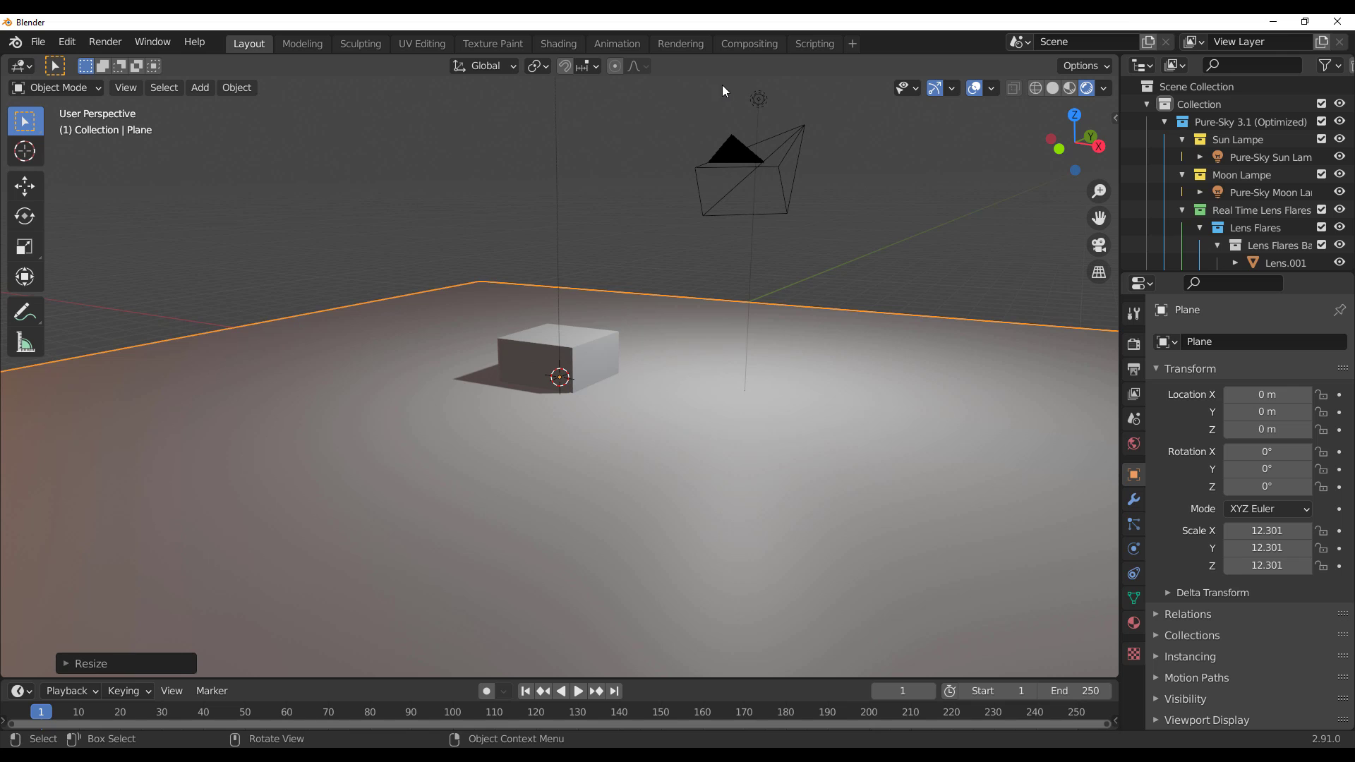
drag(723, 86, 868, 201)
key(Delete)
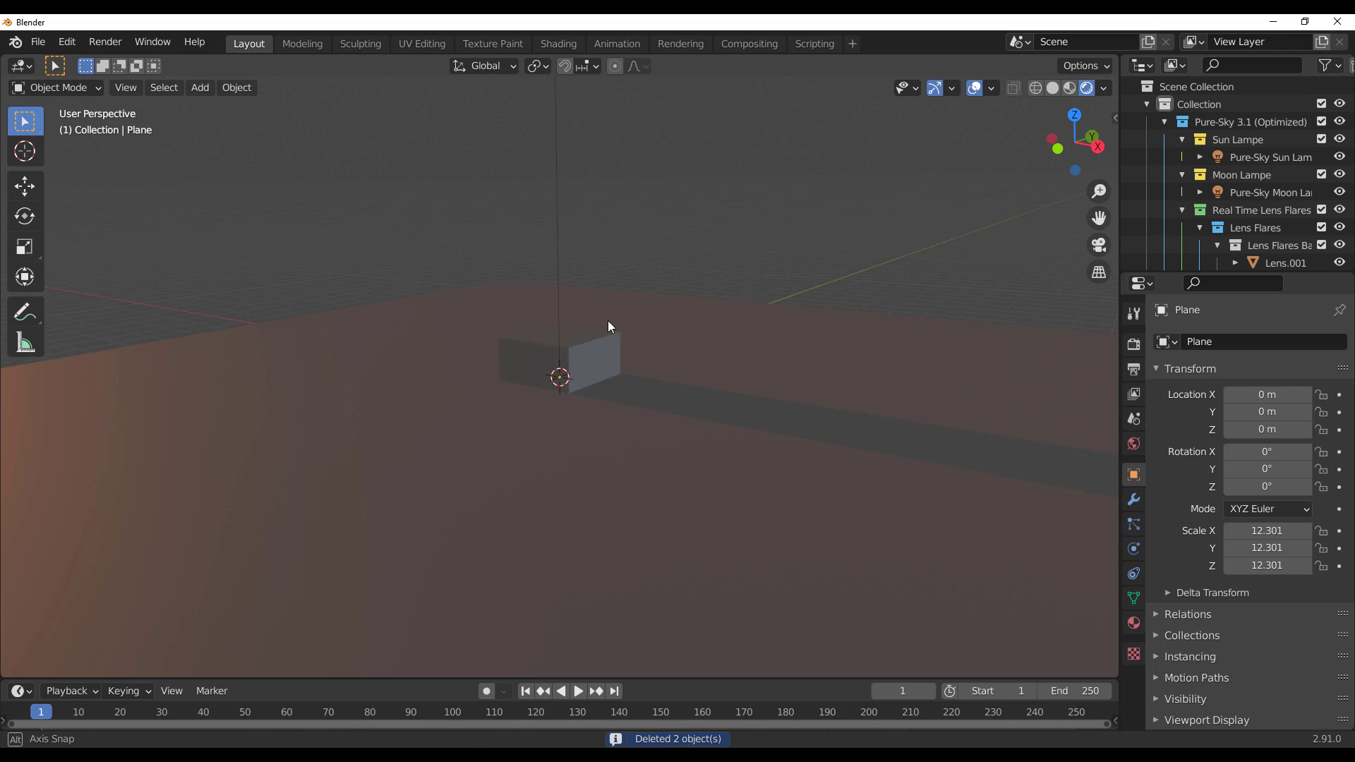
Step: Raise the cube to Z 0.97726 m with the move gizmo, then view through the camera
middle_drag(608, 320, 542, 344)
click(565, 349)
middle_drag(628, 362, 600, 364)
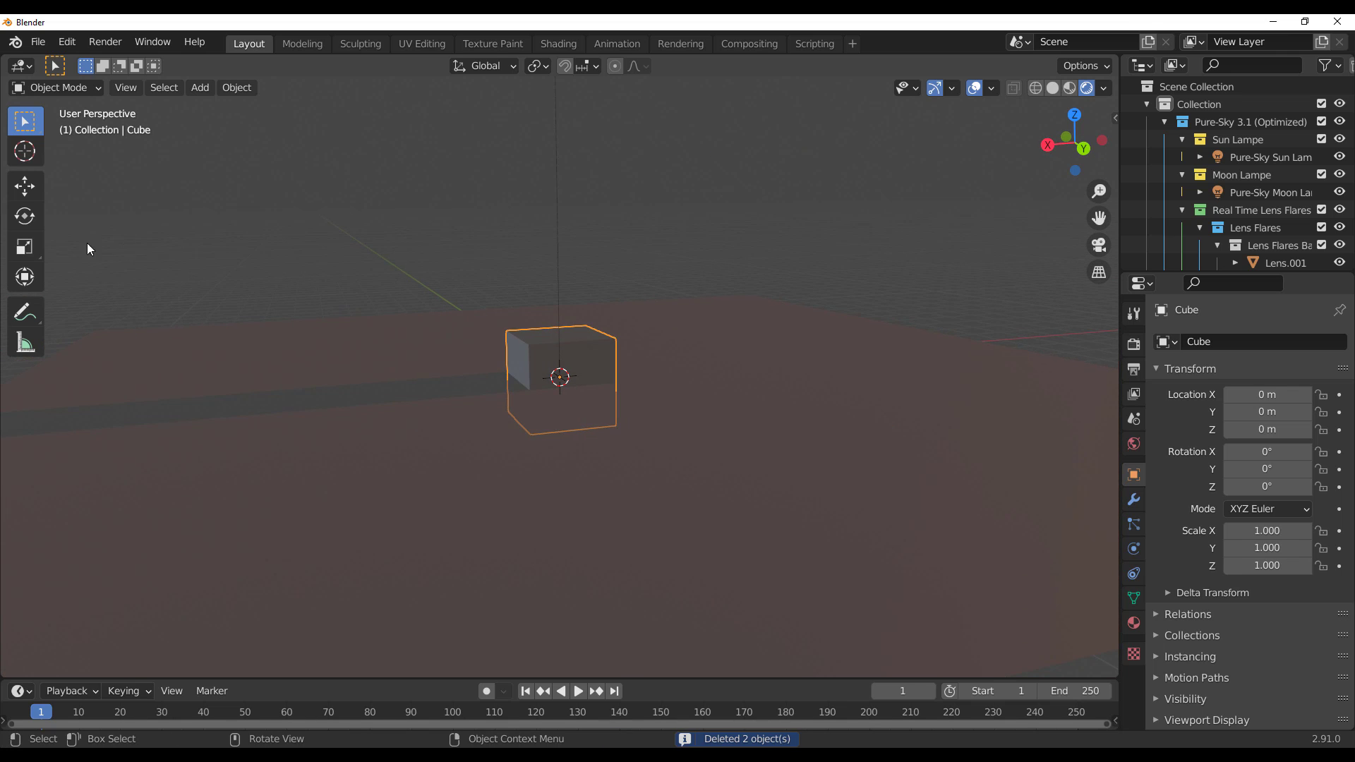
click(25, 185)
drag(562, 310, 557, 272)
scroll(528, 328, up, 5)
shift+middle_drag(528, 328, 566, 456)
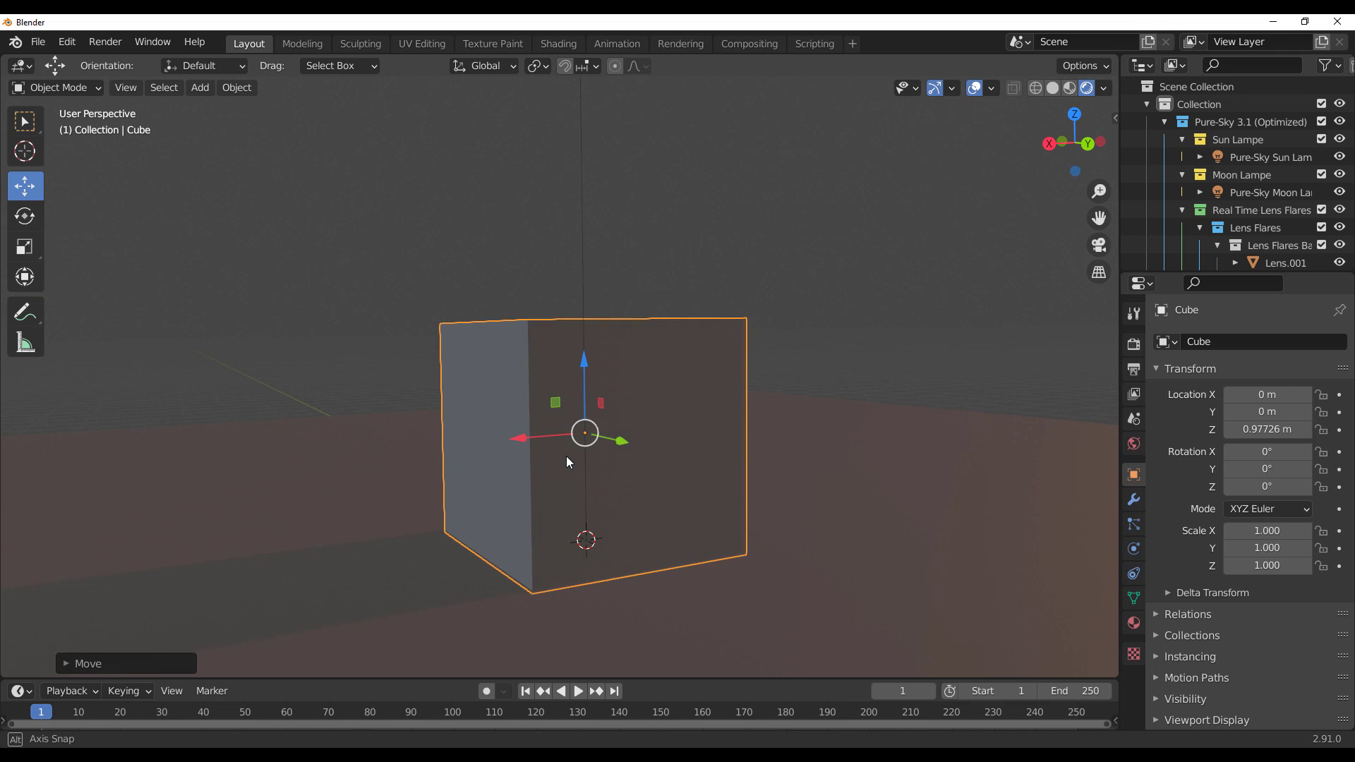
key(KP_0)
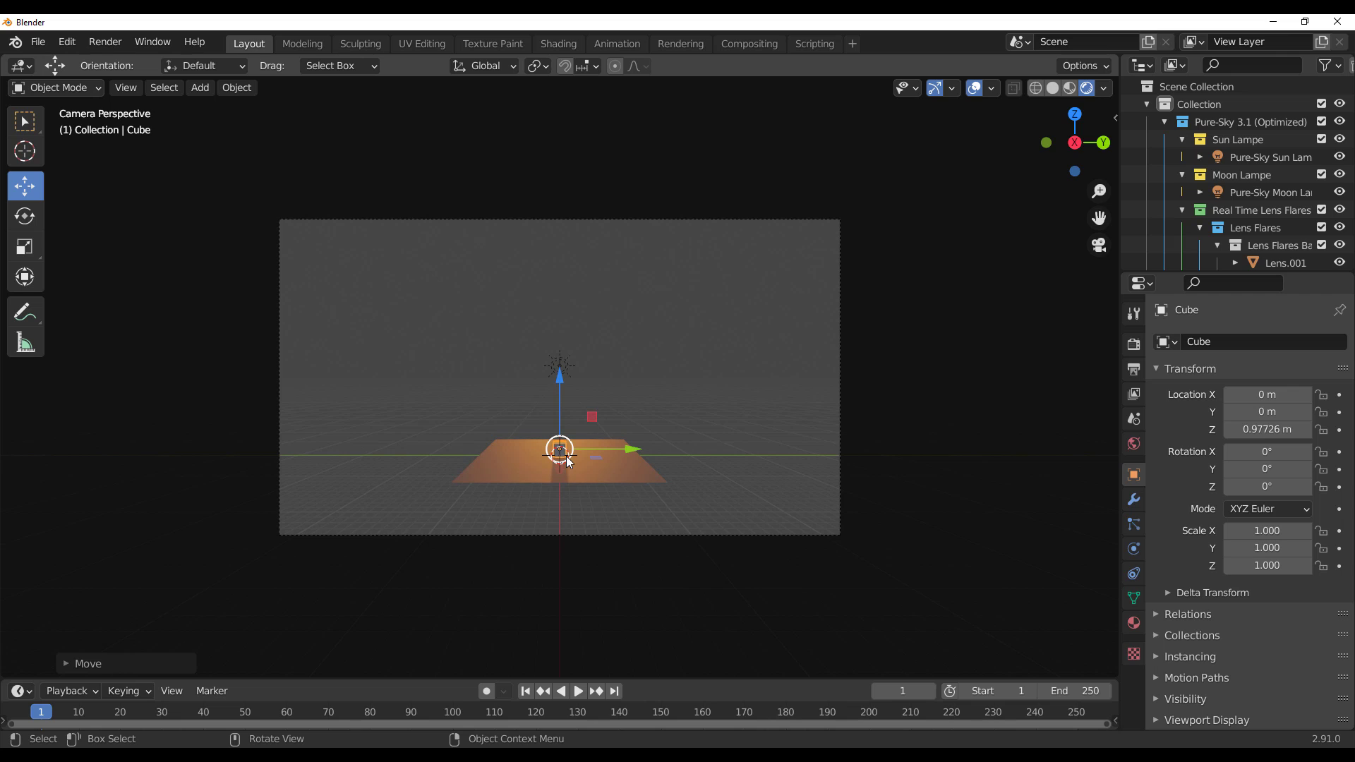
Step: Enable Camera to View in the sidebar's View tab and swing the camera close to the cube
key(n)
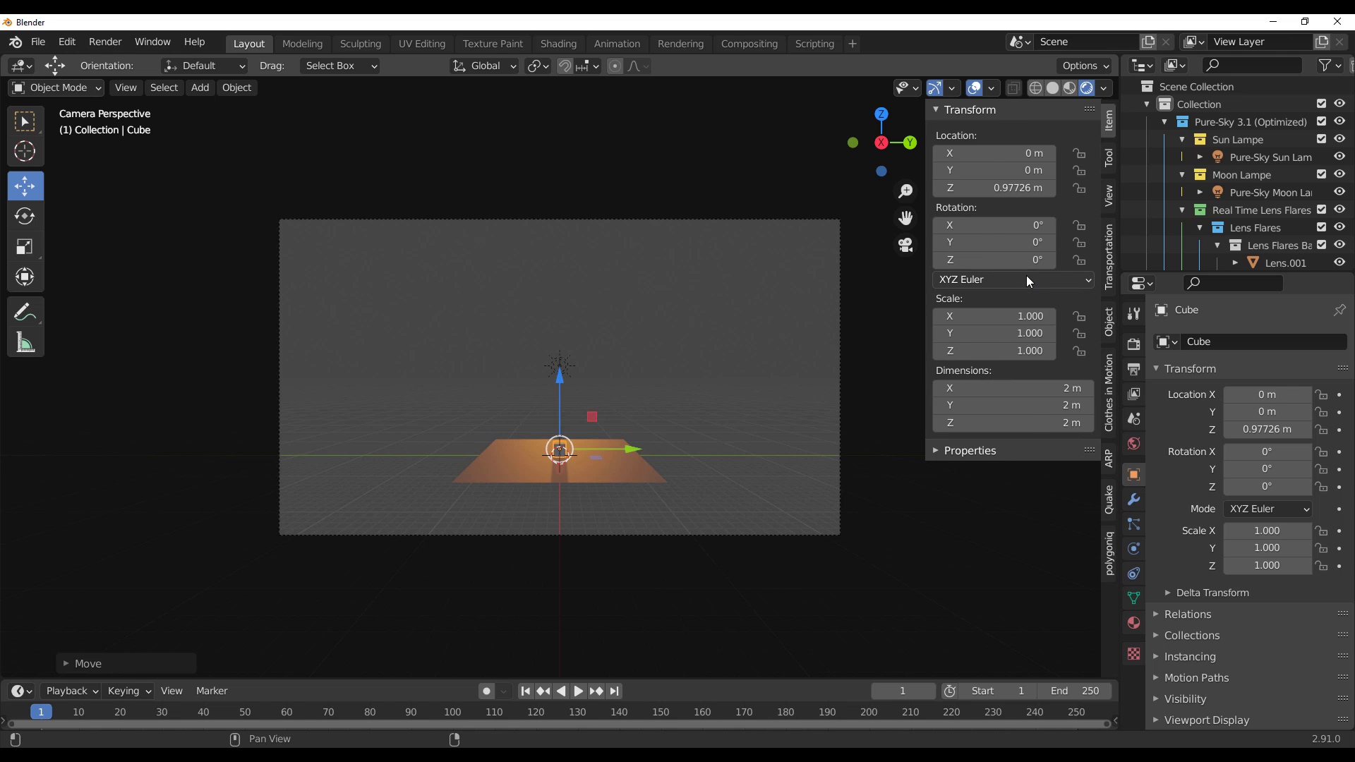
click(1108, 190)
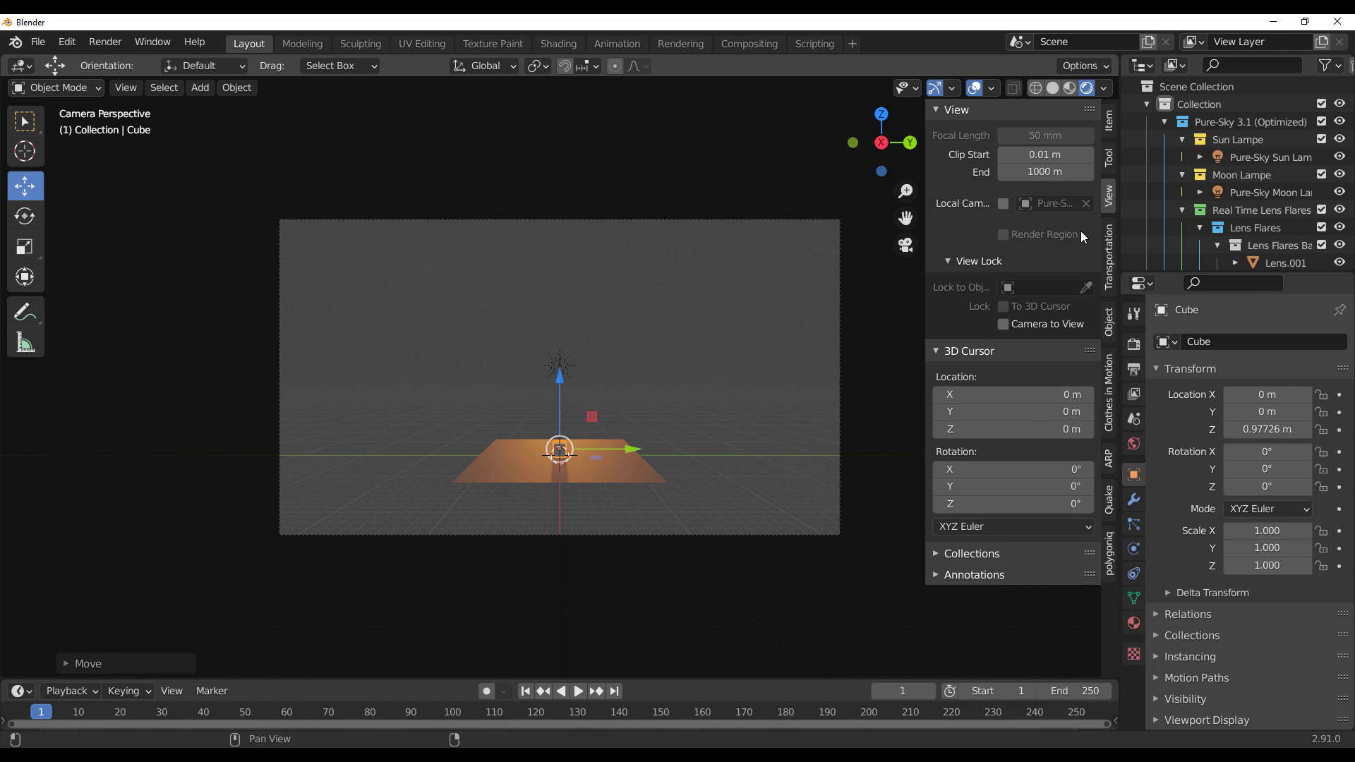
click(1013, 326)
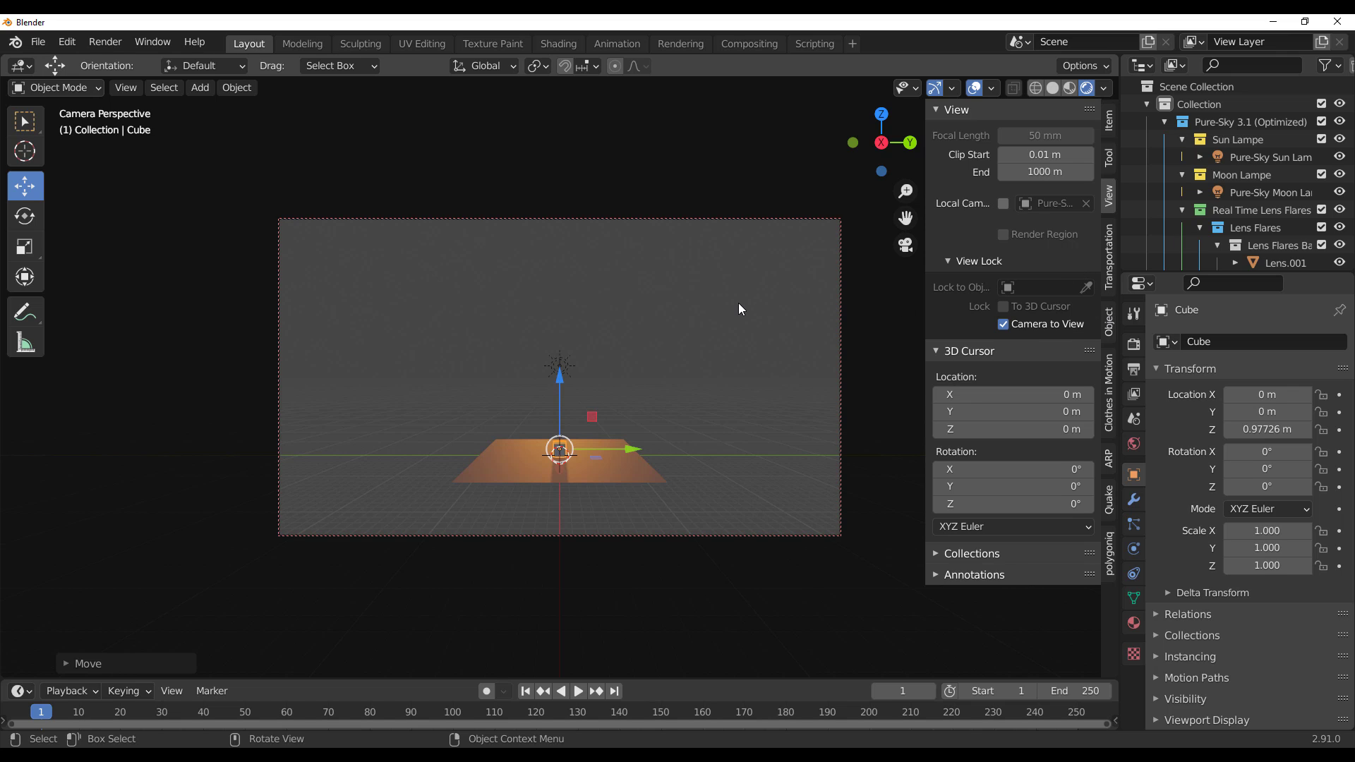
key(Home)
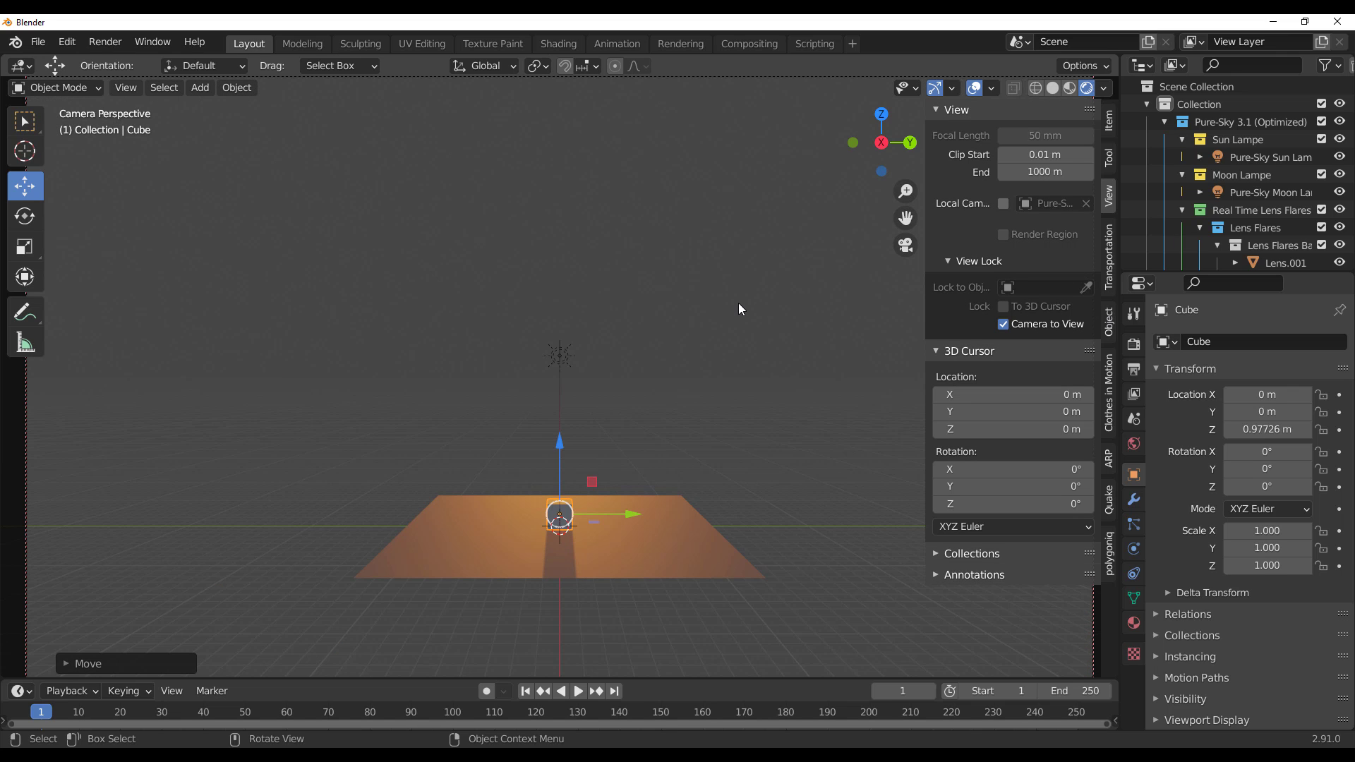
key(n)
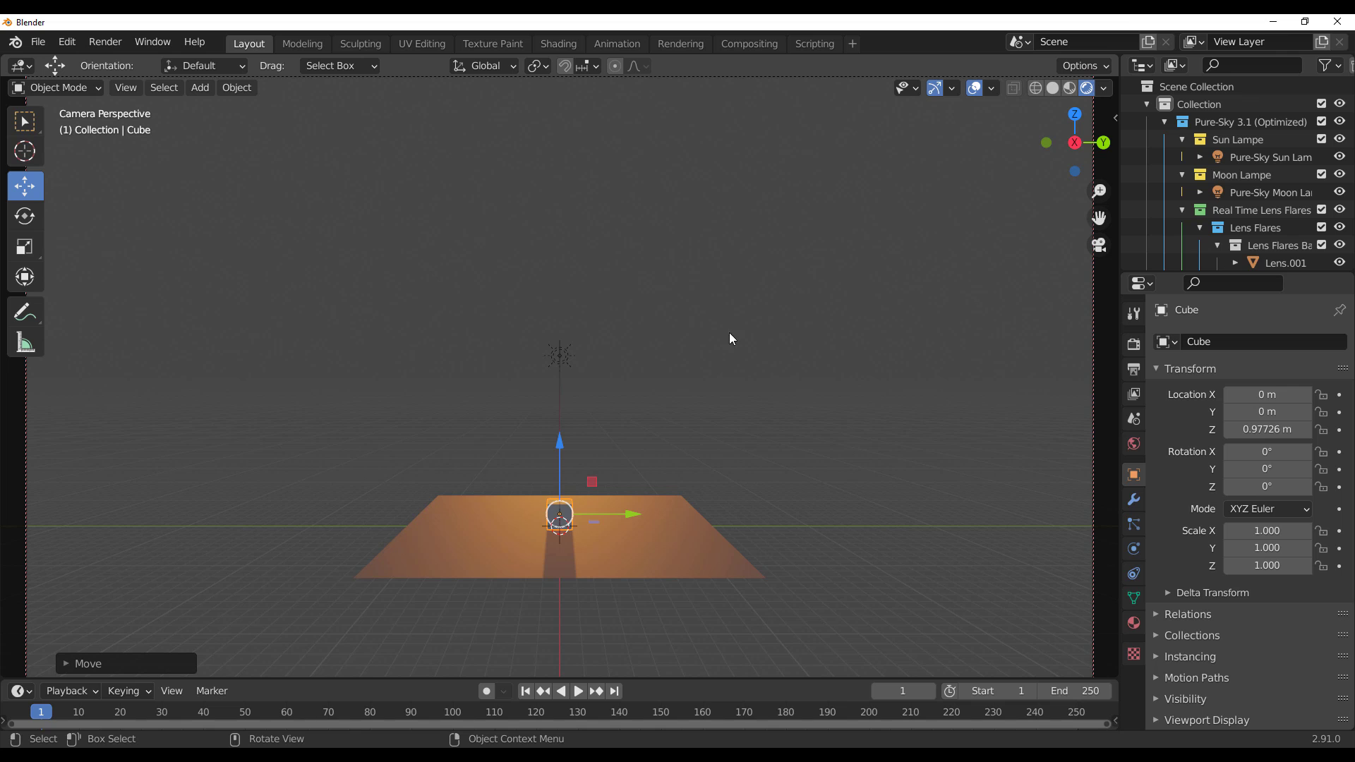
middle_drag(621, 436, 711, 498)
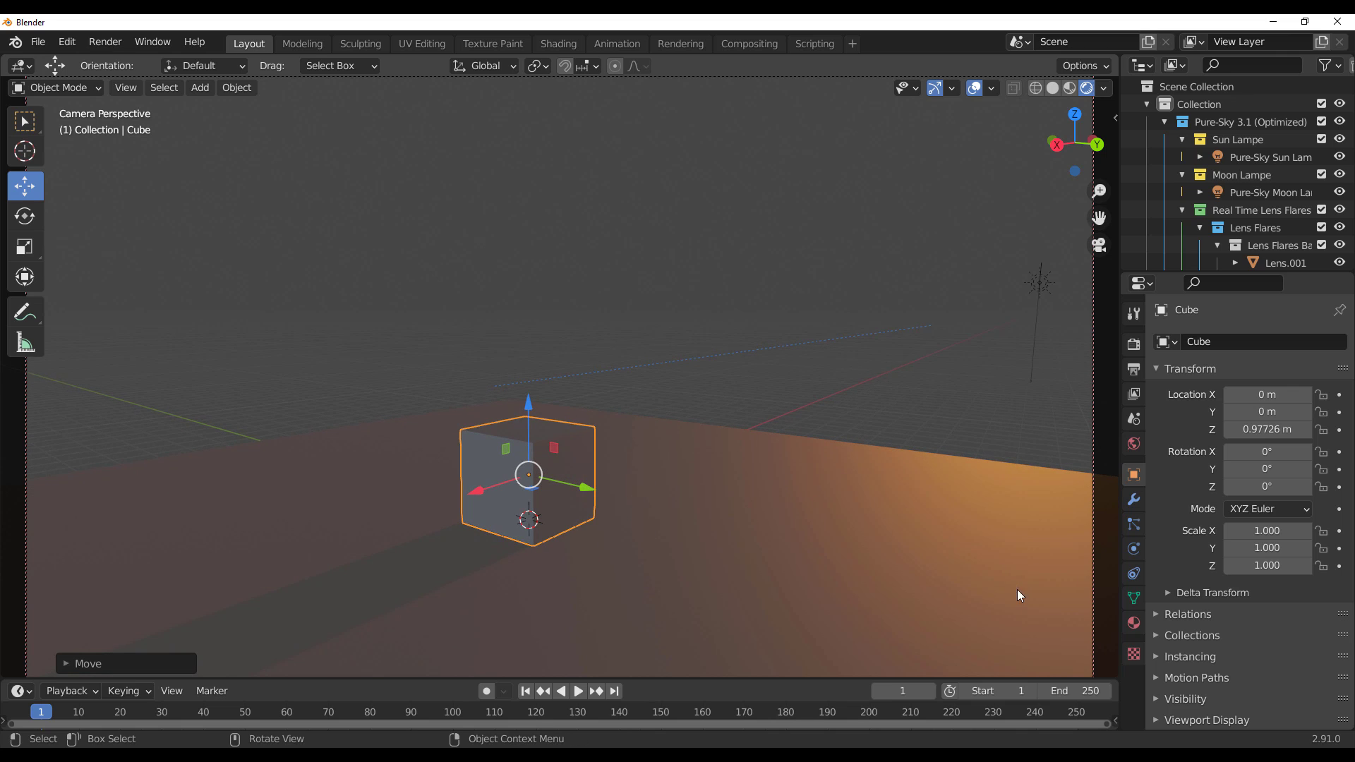
Step: Assign the Pure-Sky 3.1 (Optimized) world and move the camera to lower the horizon
click(1135, 445)
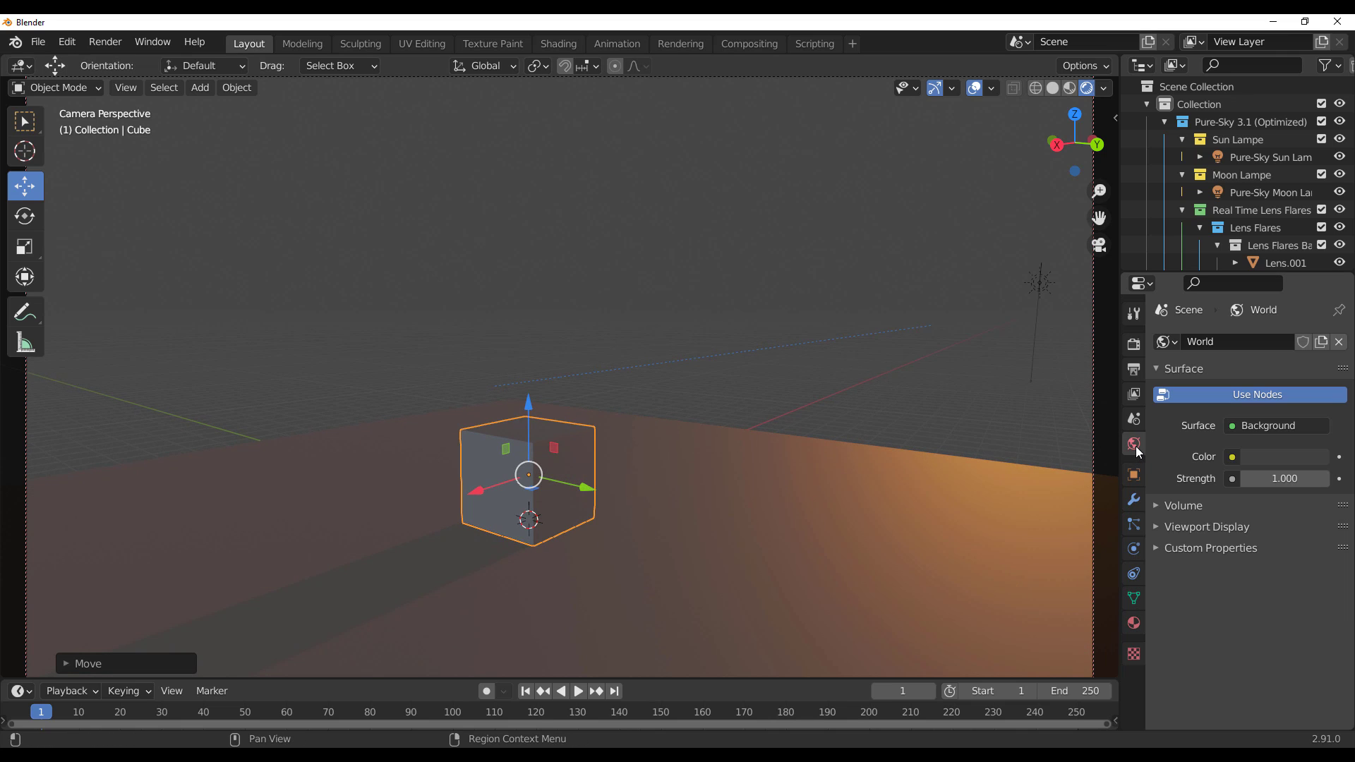
click(1166, 343)
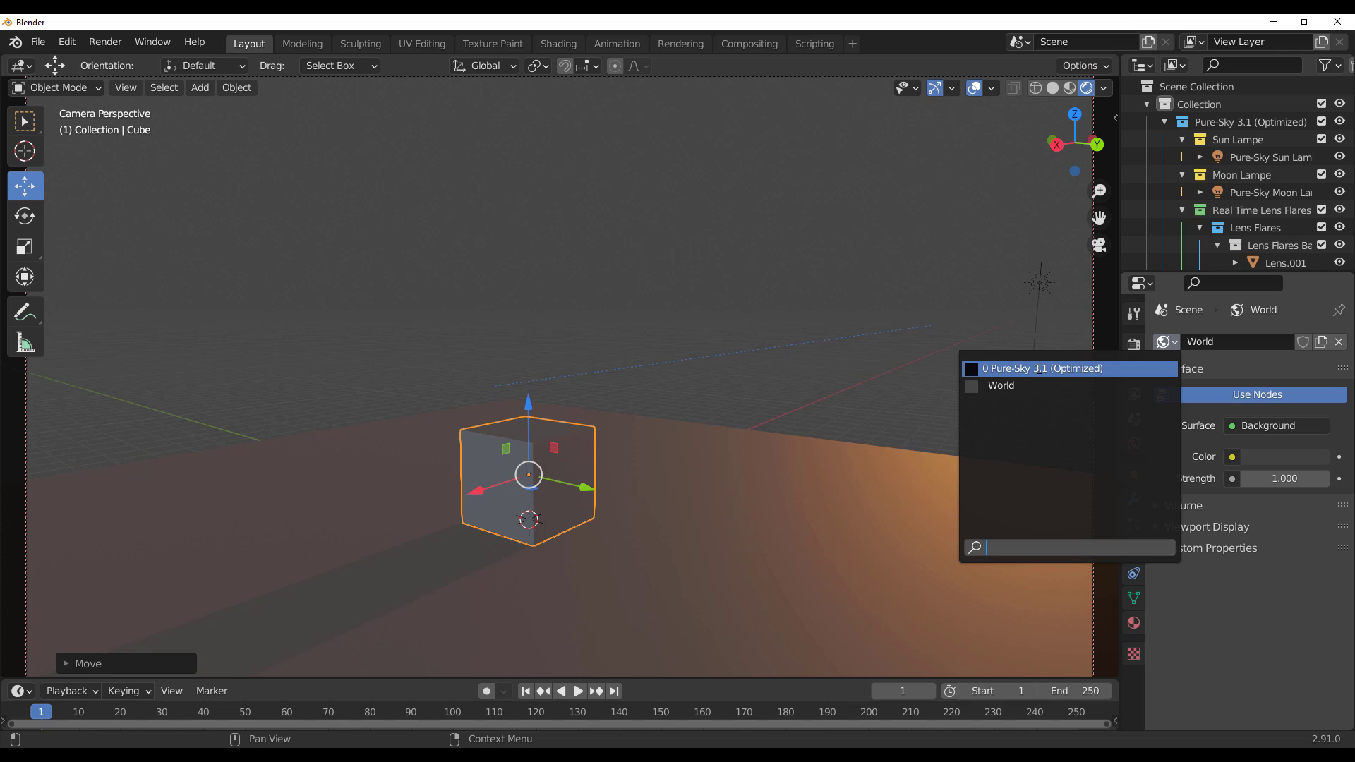
key(Return)
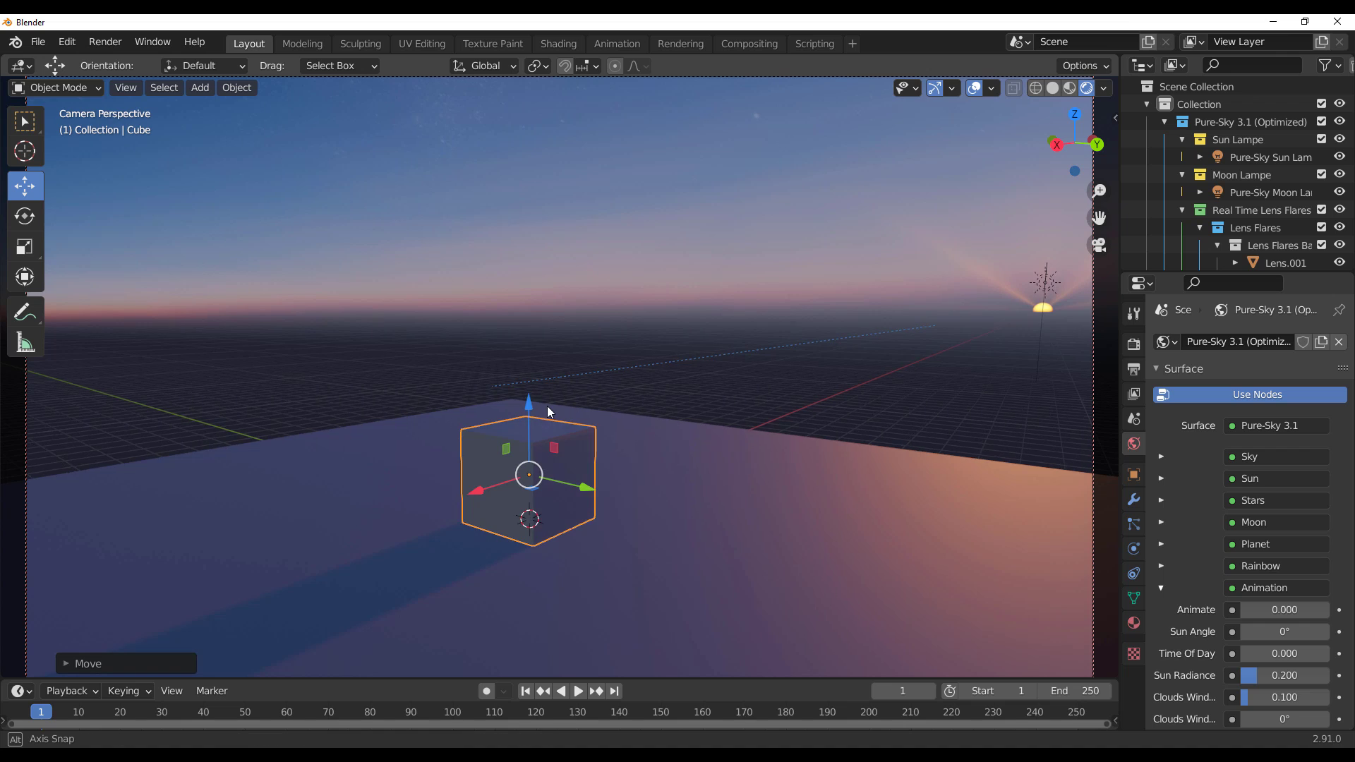
middle_drag(662, 404, 1109, 364)
Step: Raise the Volume Clouds amount to 1.000 and orbit to bring the sun into frame
drag(1109, 363, 968, 362)
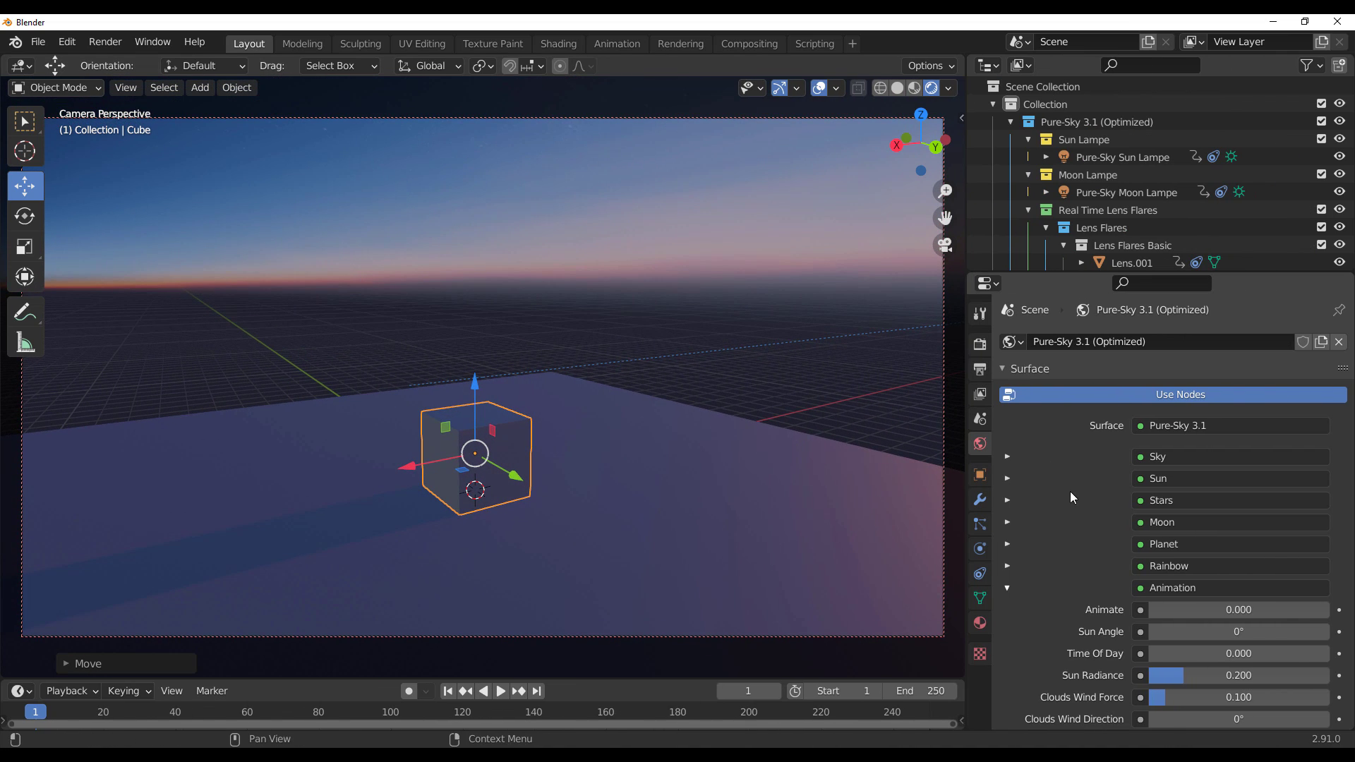
scroll(1070, 492, down, 3)
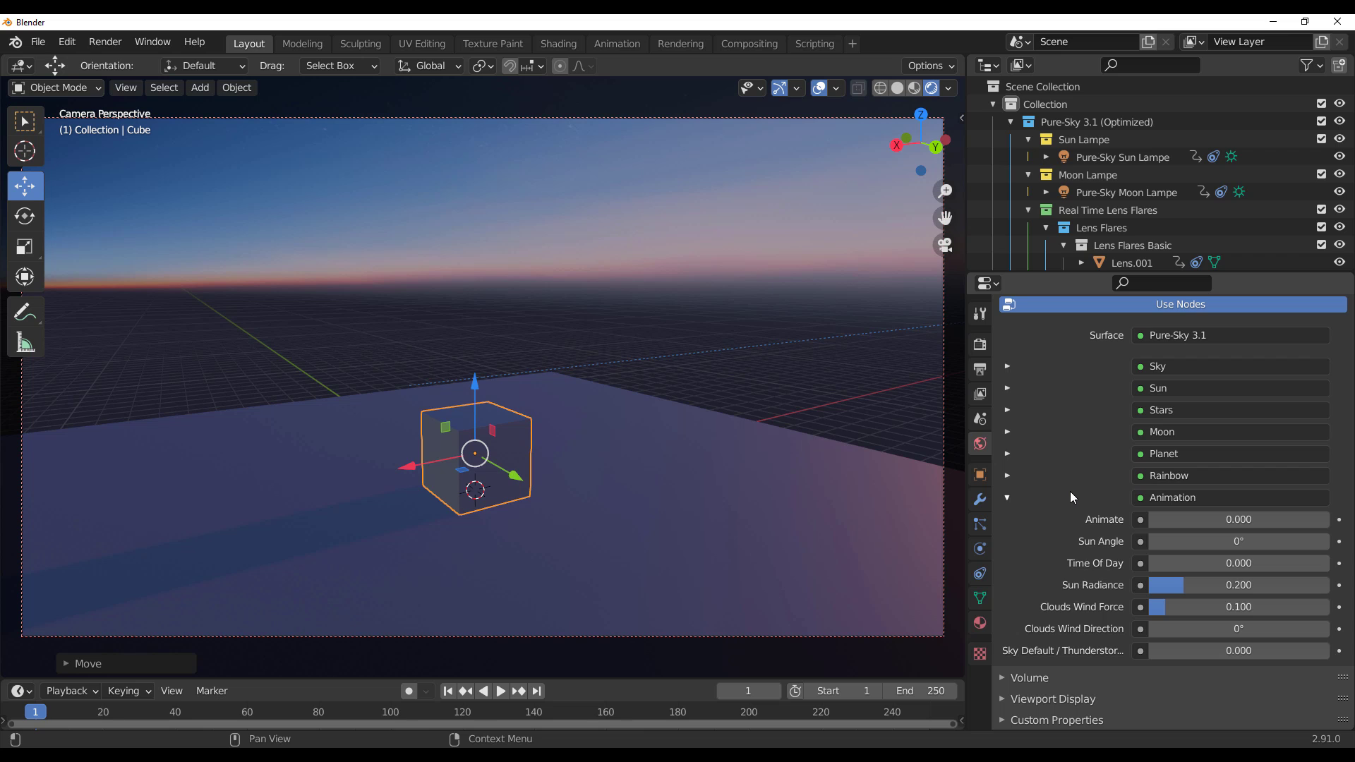
click(1019, 681)
scroll(1035, 558, down, 4)
scroll(1066, 586, down, 2)
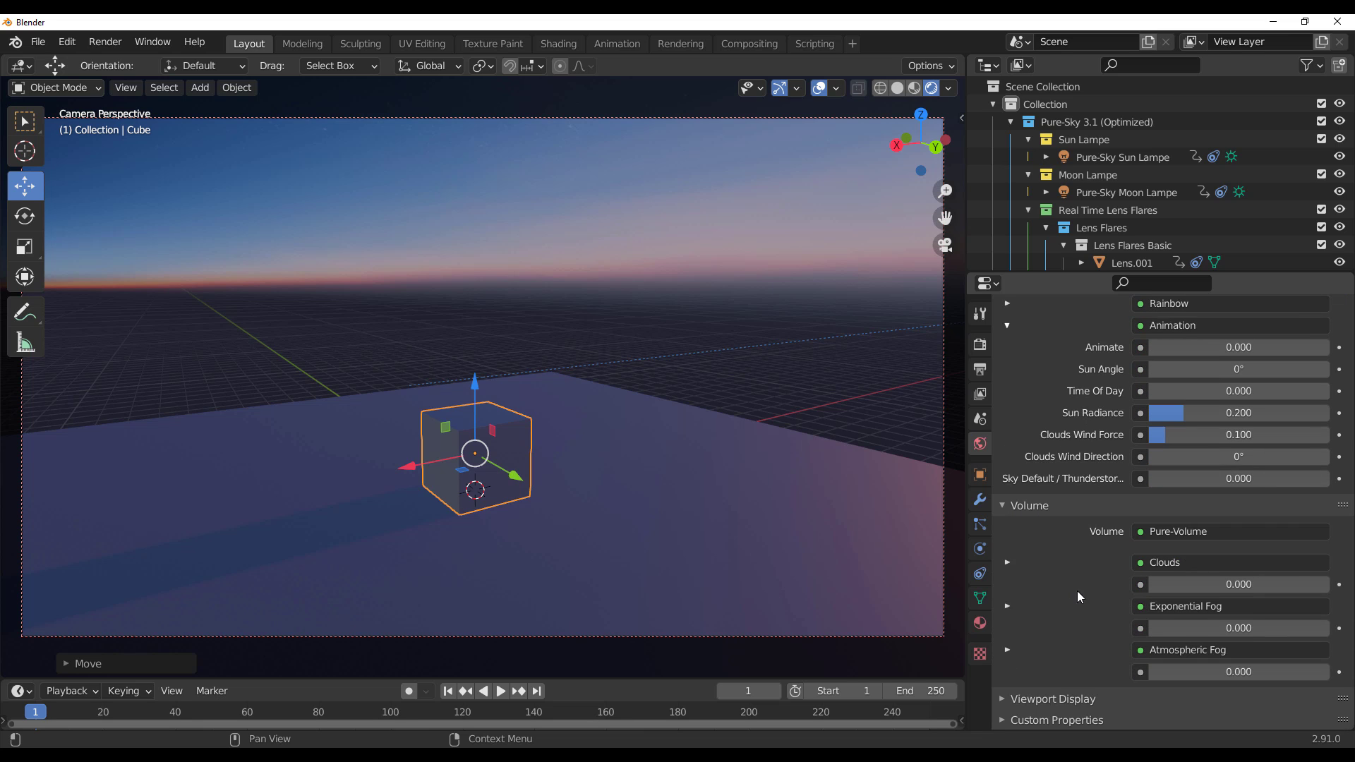
drag(1166, 591, 1334, 591)
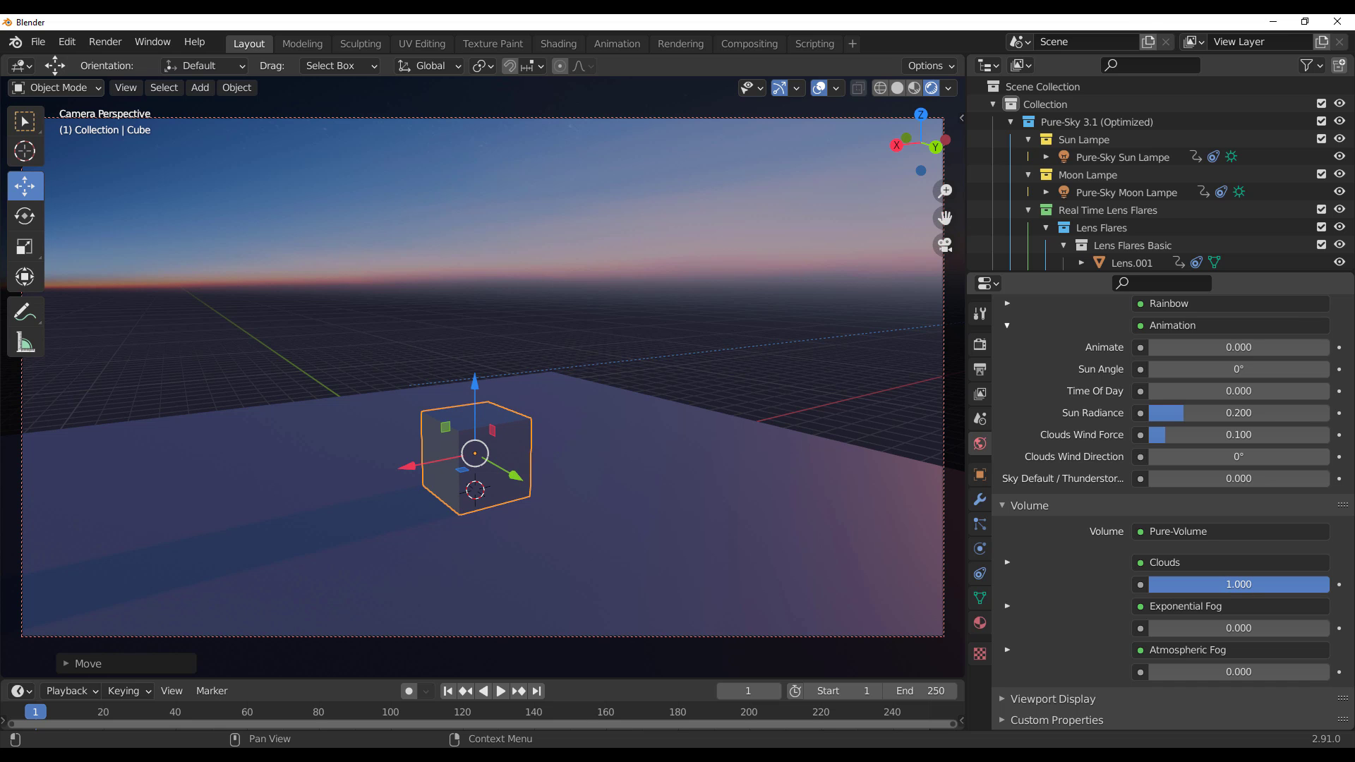
middle_drag(700, 416, 548, 422)
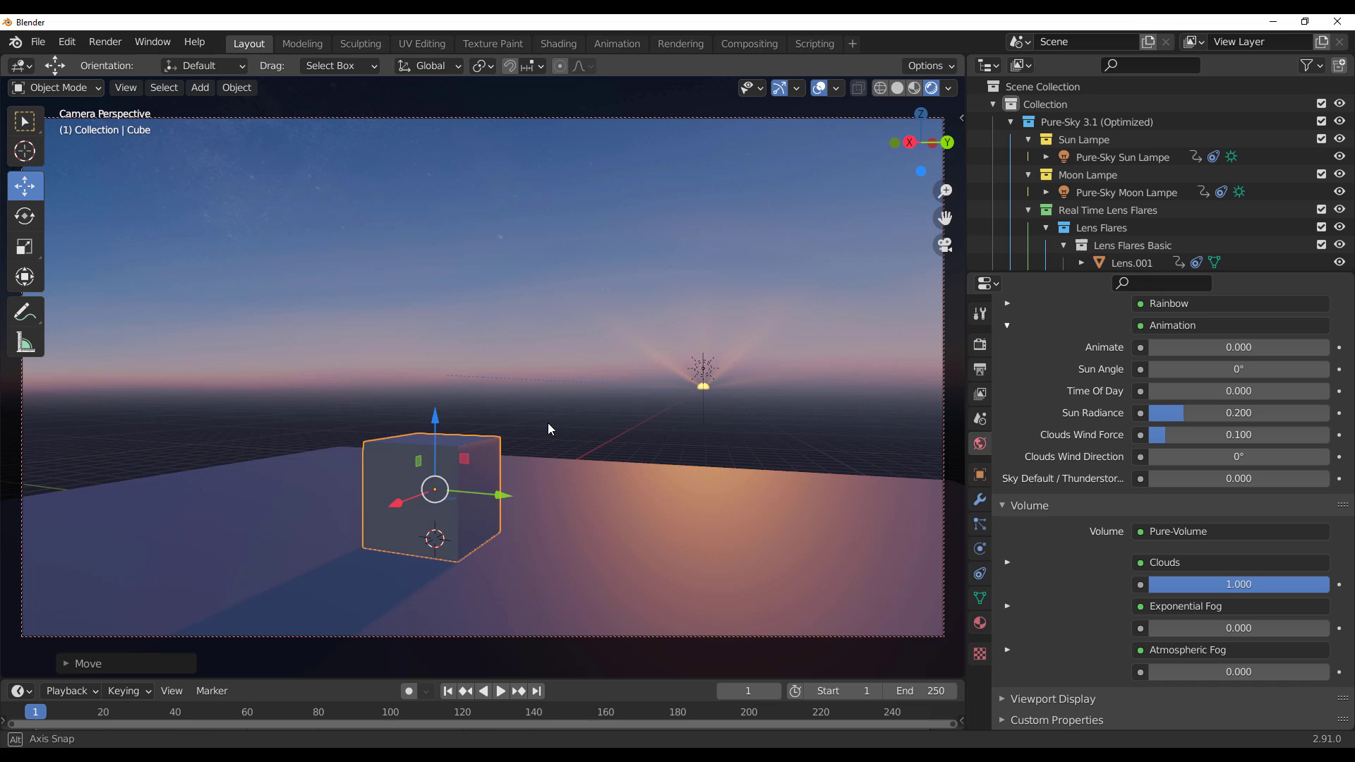
Step: Turn on Ambient Occlusion and Bloom, and set Volumetrics End to 1000 m
click(981, 346)
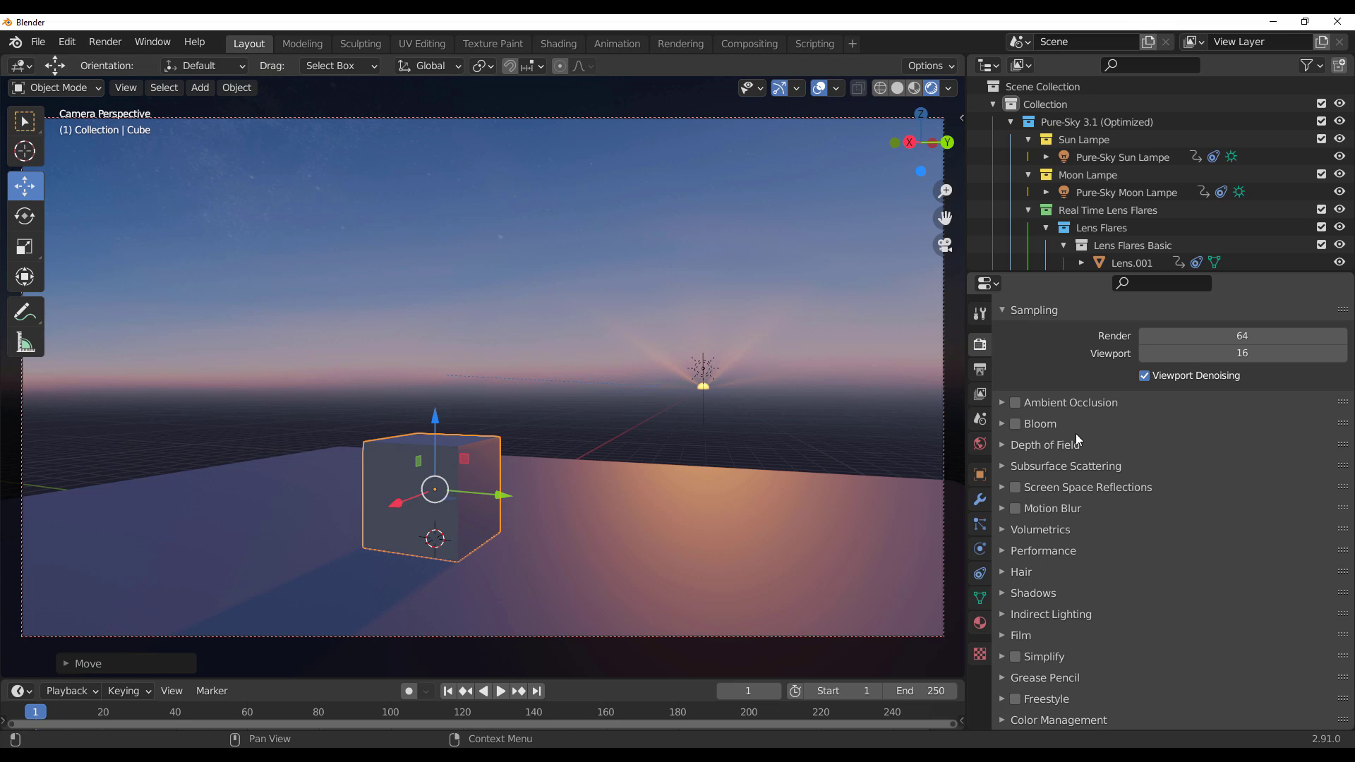
click(1016, 424)
click(1009, 531)
scroll(1135, 574, down, 1)
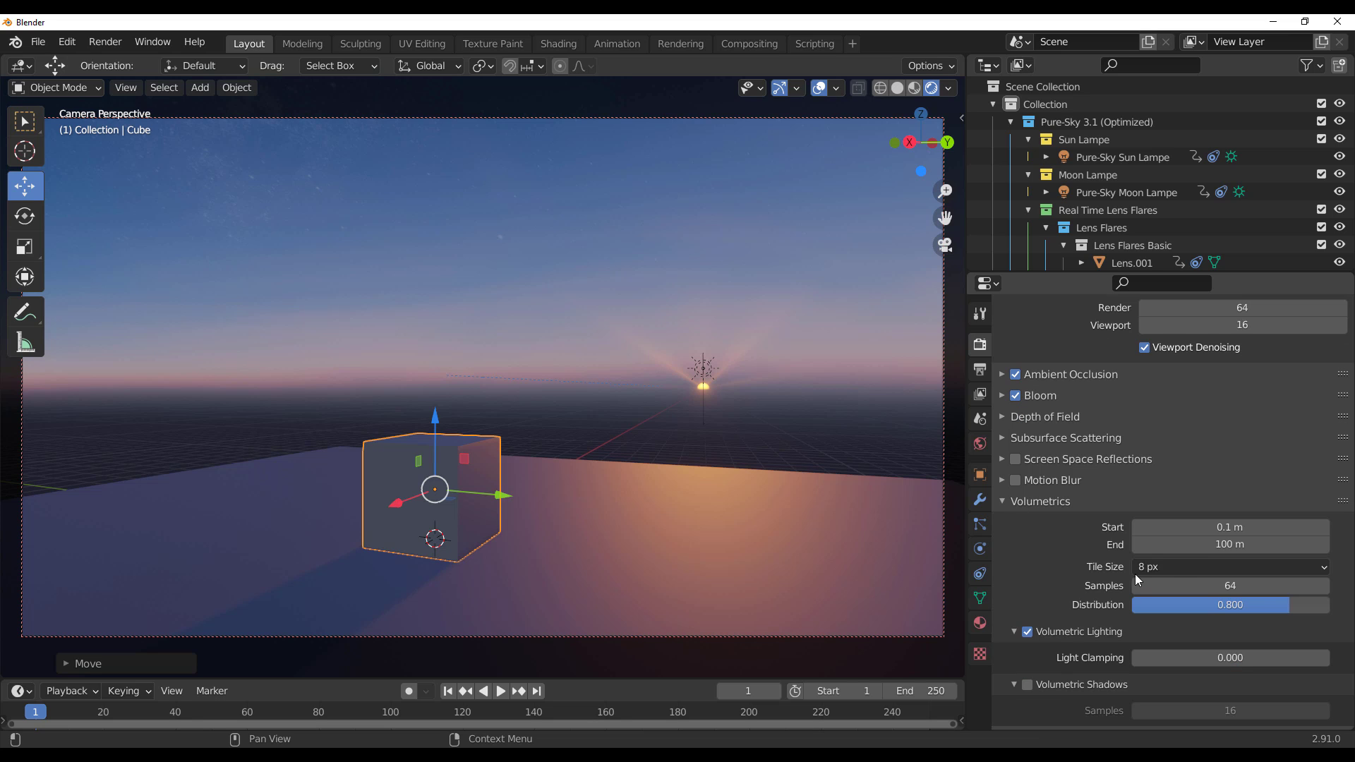
click(1199, 547)
click(1150, 544)
key(Return)
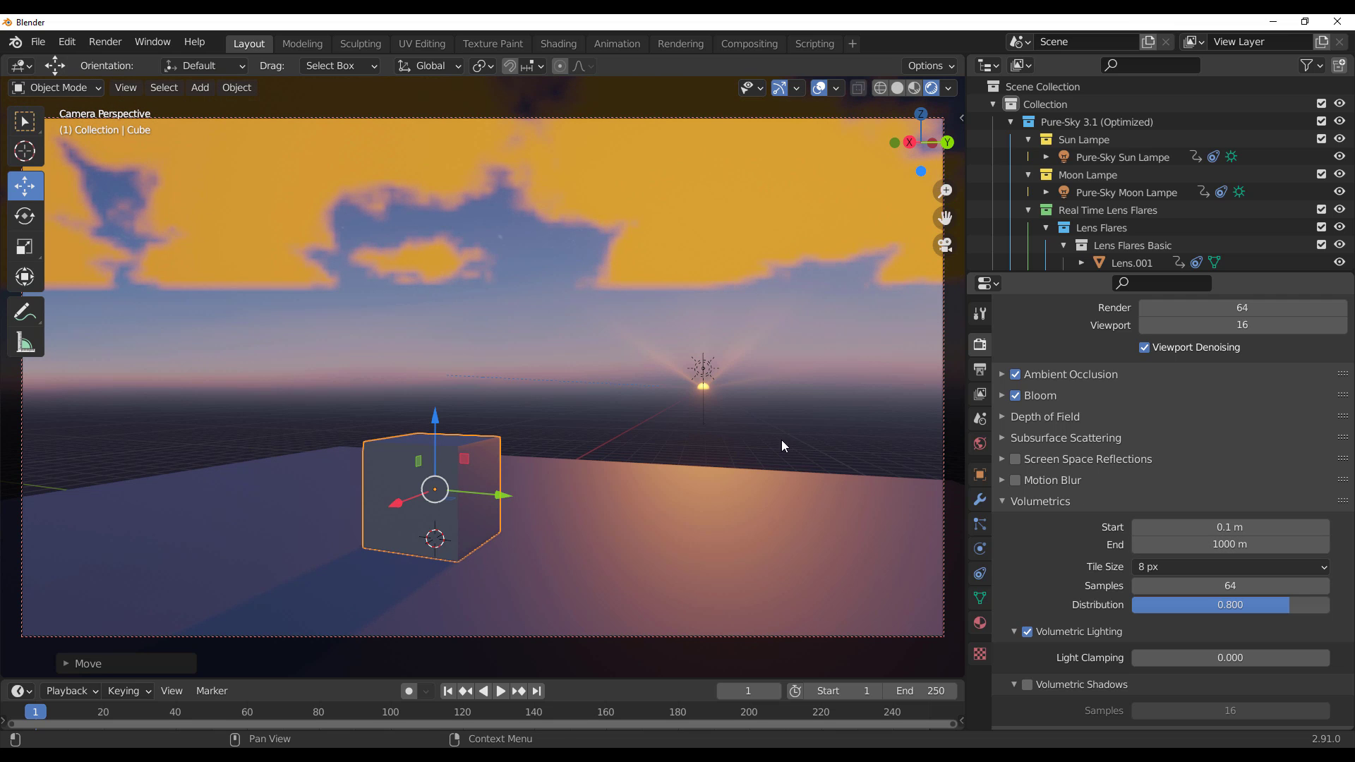
middle_drag(781, 439, 668, 337)
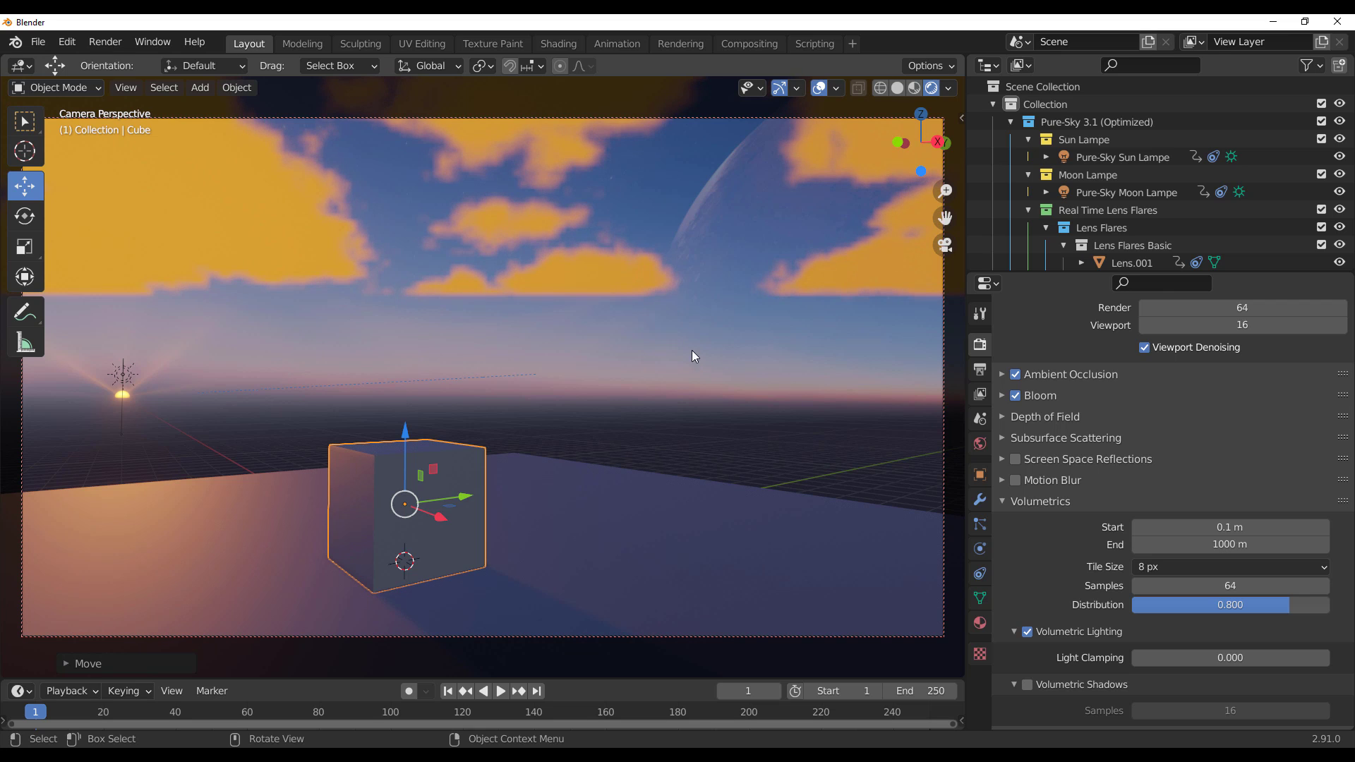
Step: Lower the Pure-Sky Clouds Density from 1.500 to 0.400 in World Properties
click(980, 445)
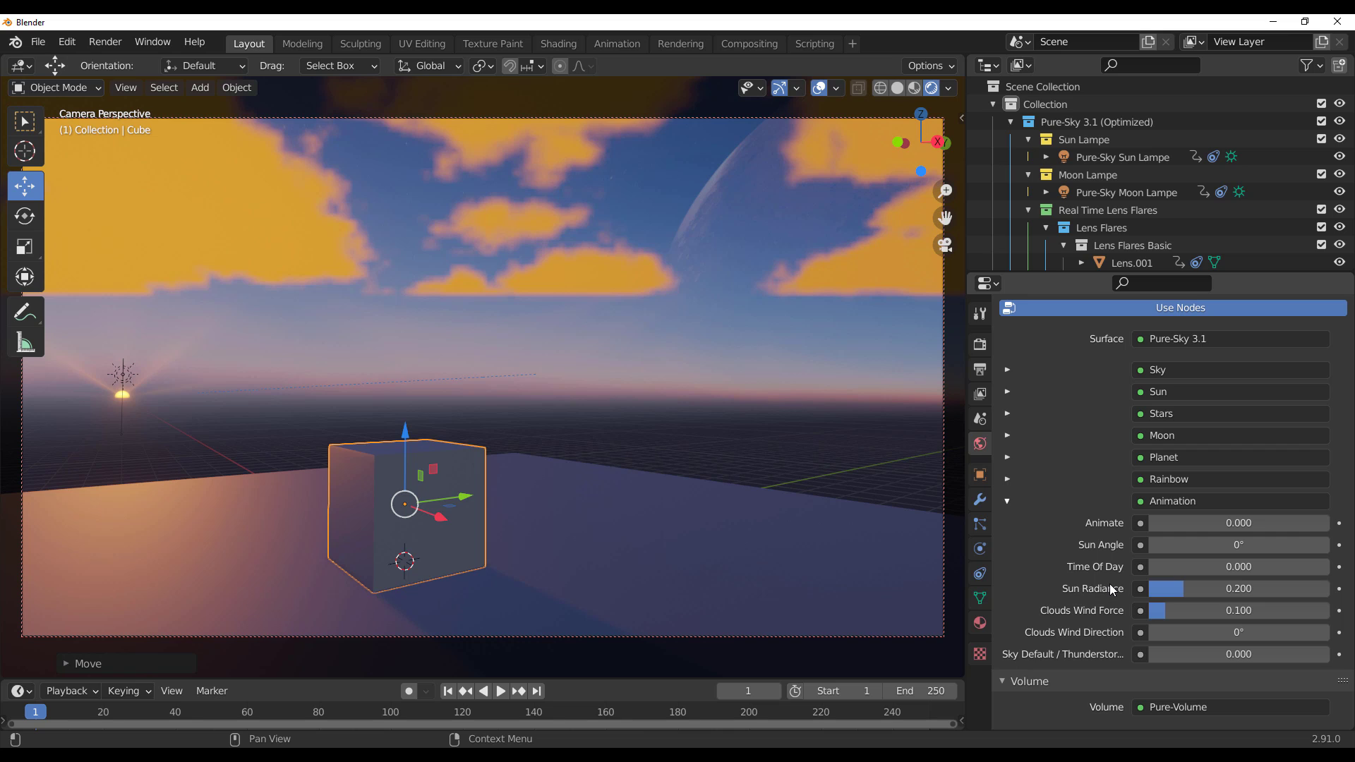
scroll(1107, 586, down, 4)
scroll(1087, 600, down, 1)
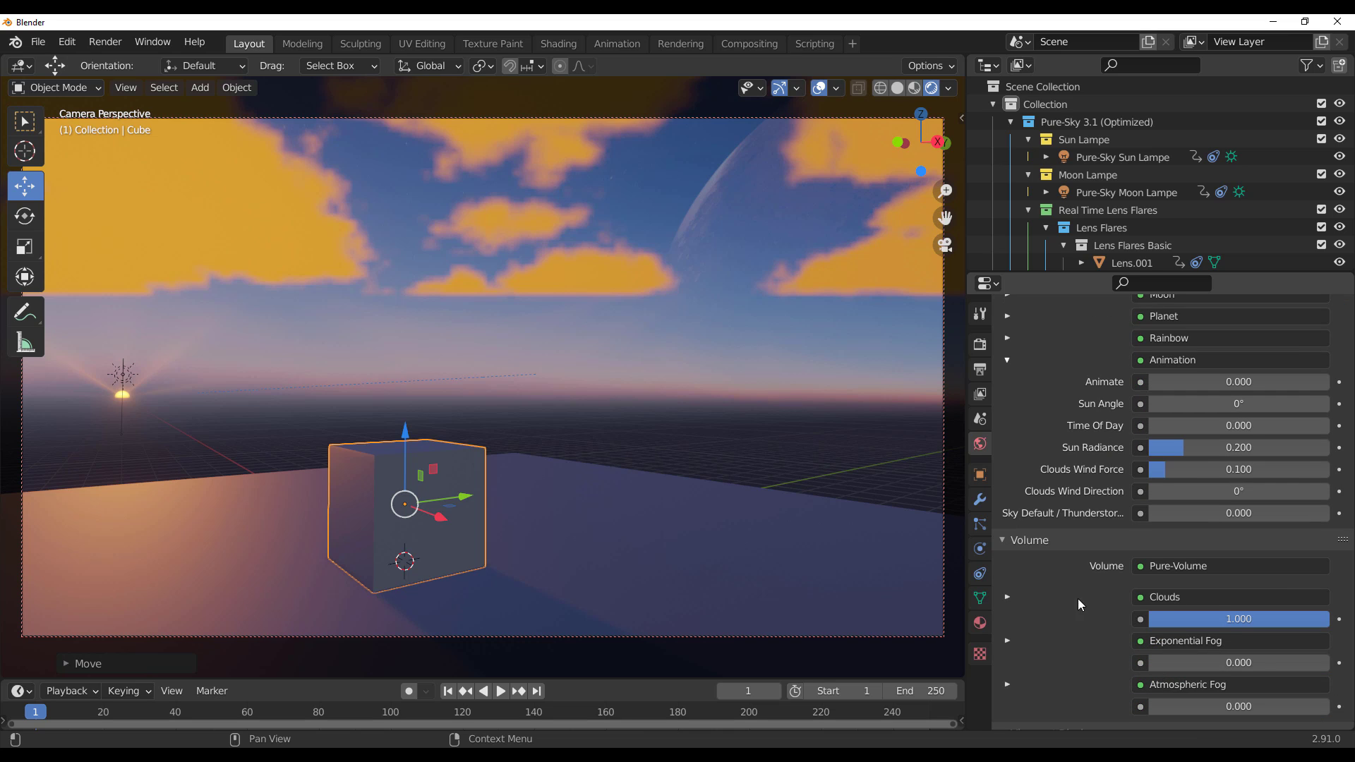
click(1007, 597)
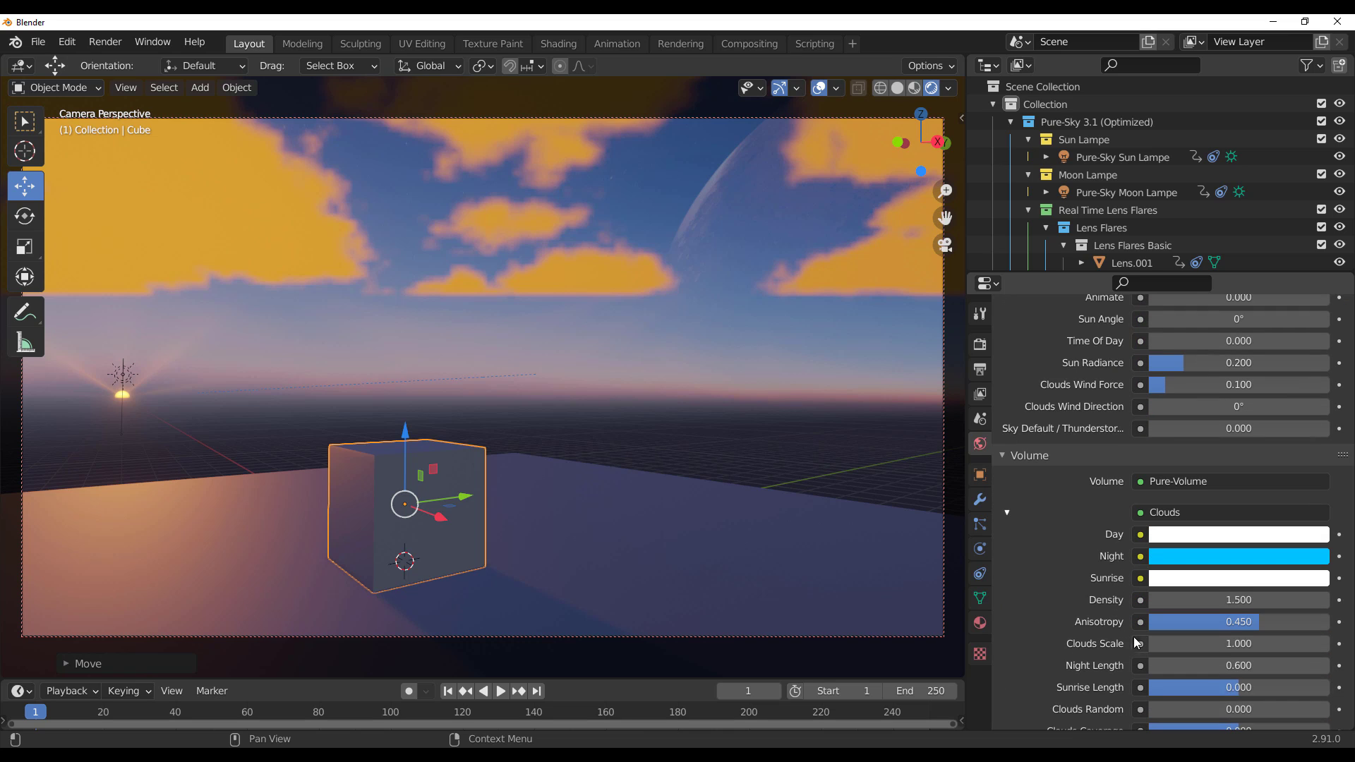
scroll(1102, 632, down, 4)
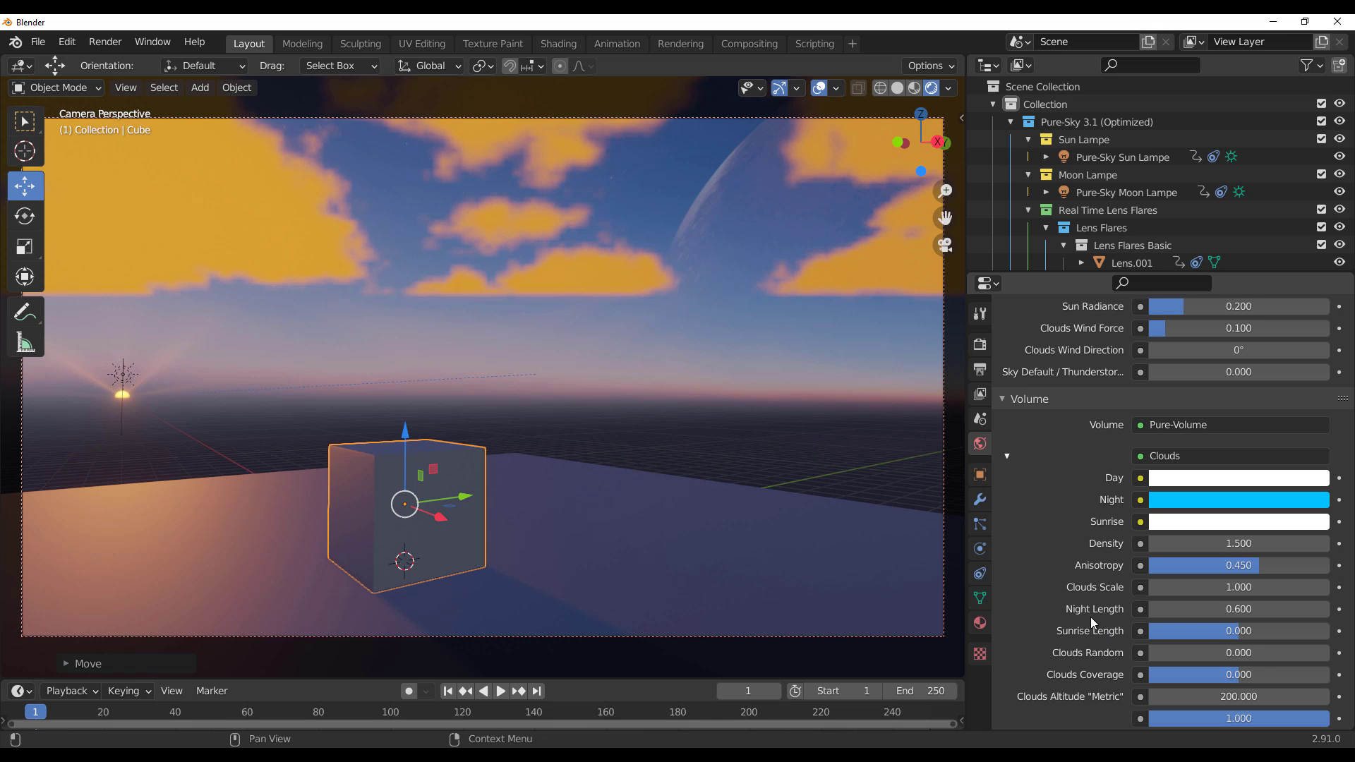
drag(1239, 543, 1176, 544)
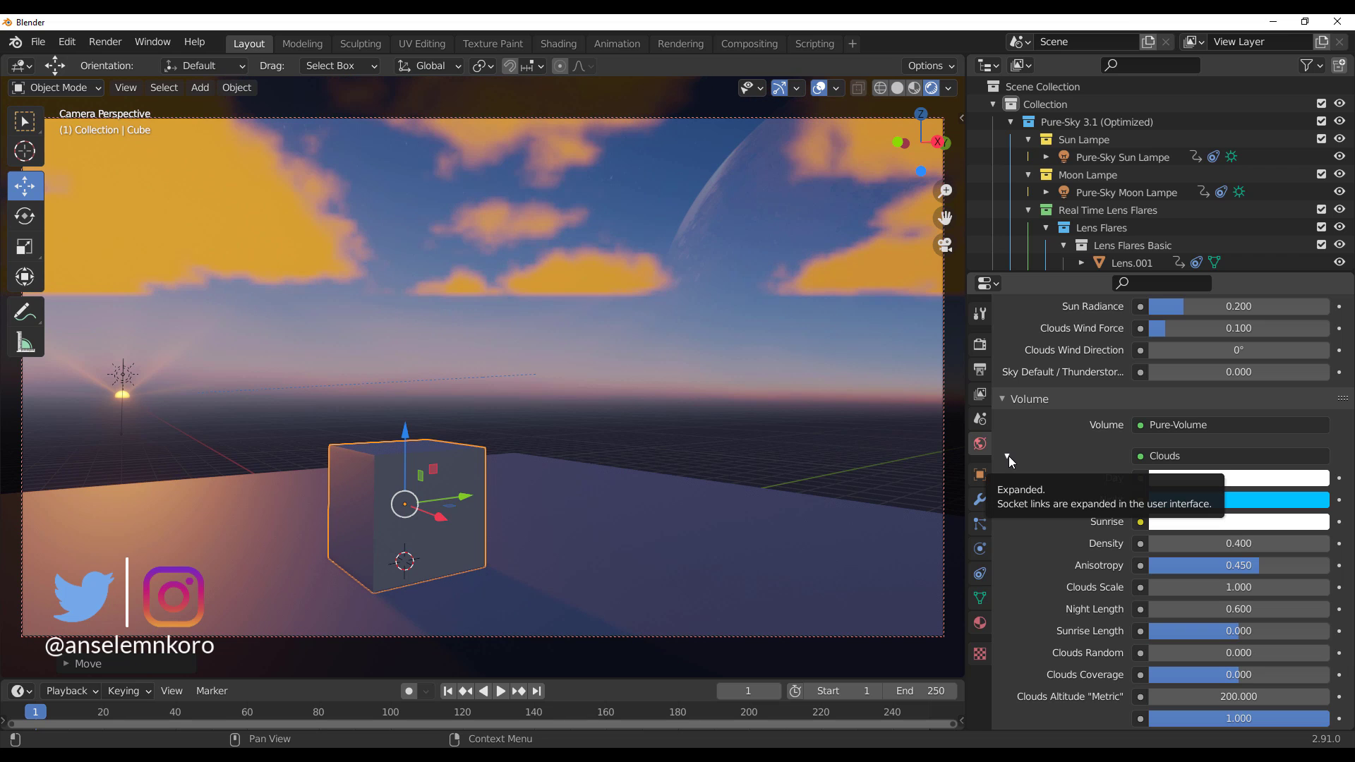
click(1008, 457)
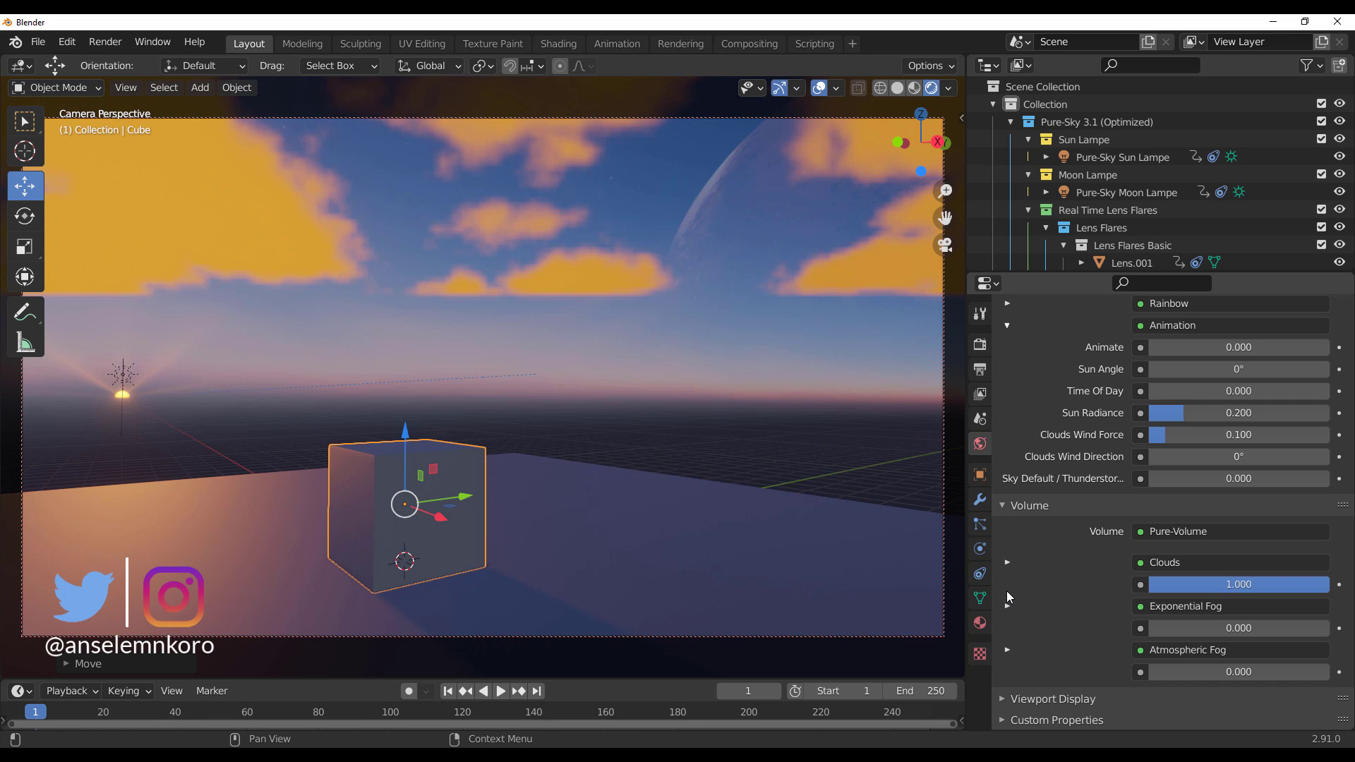
scroll(1031, 596, up, 8)
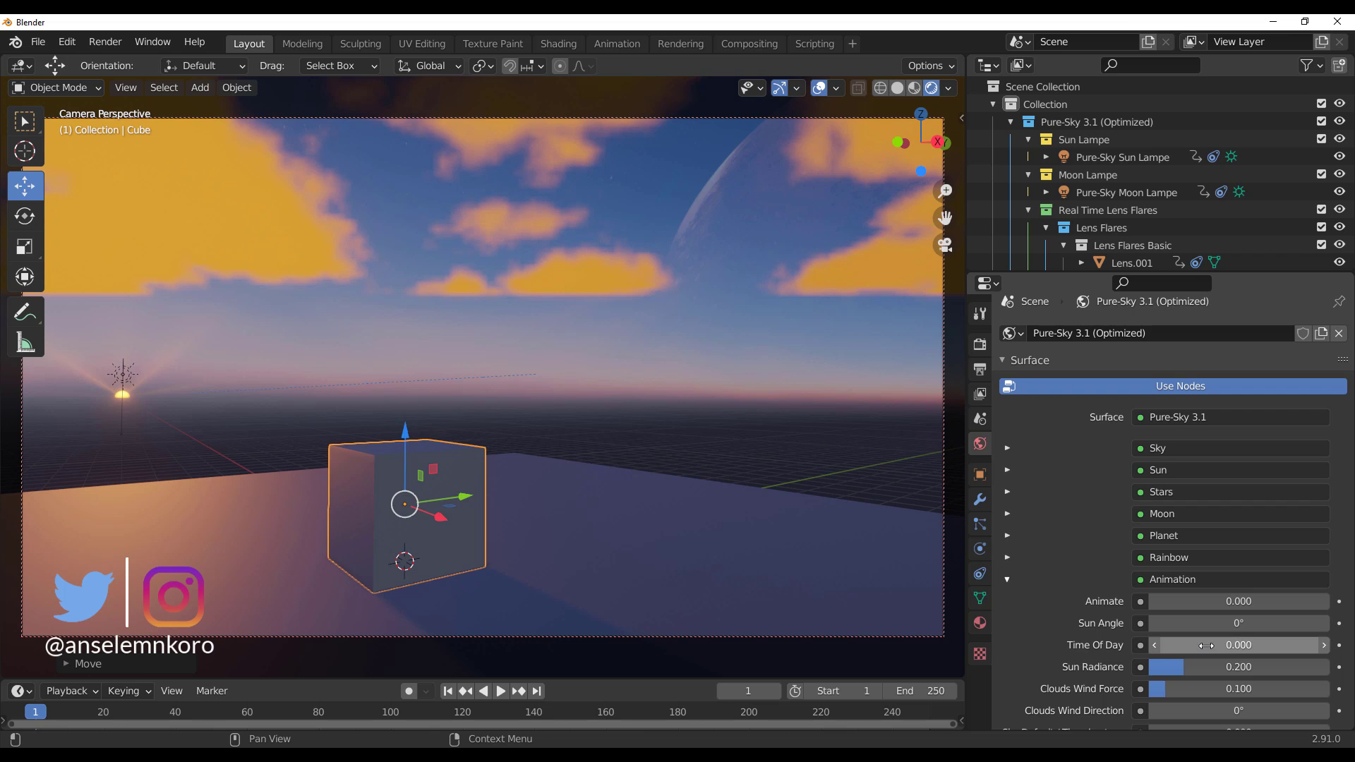
Step: Move Time Of Day to 24.900, Sun Radiance to 0.309 and Sun Angle to 10.7°
scroll(1069, 587, down, 2)
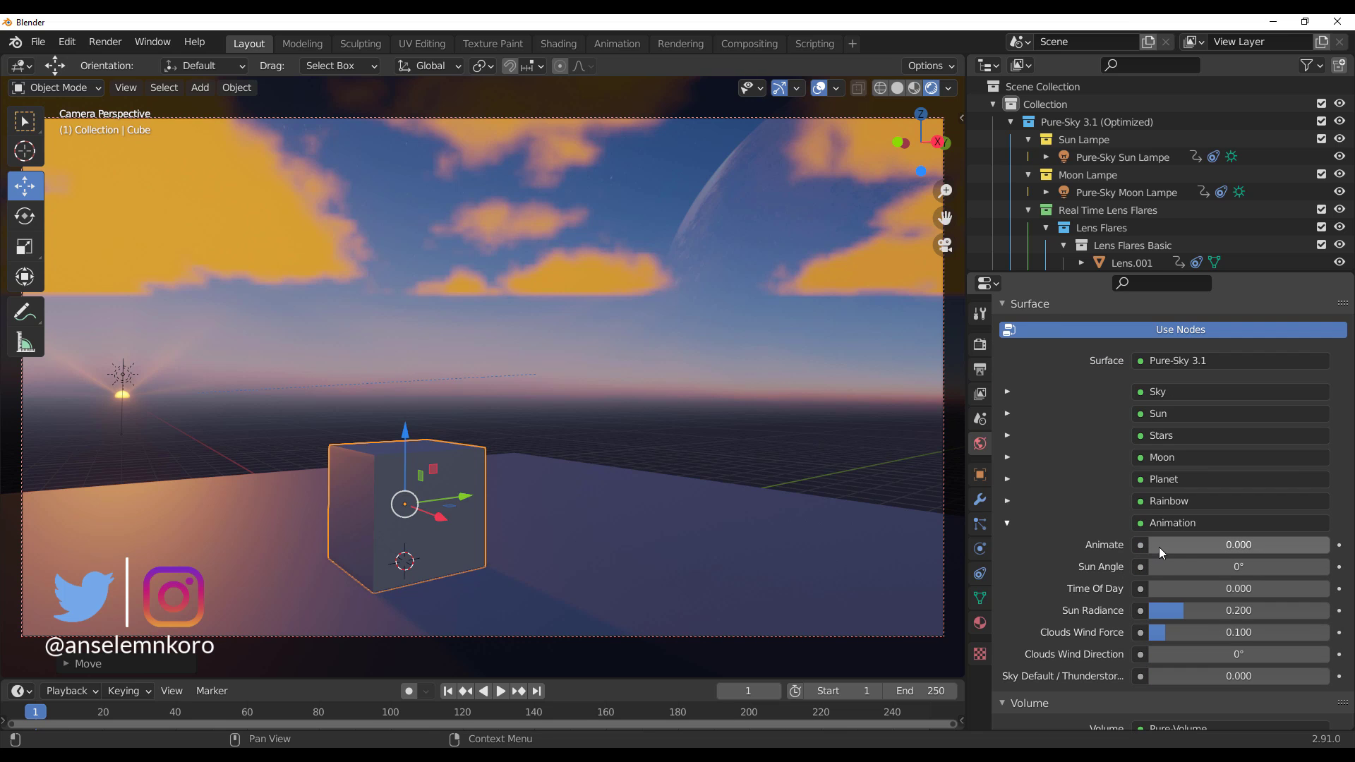
drag(1193, 547, 1271, 589)
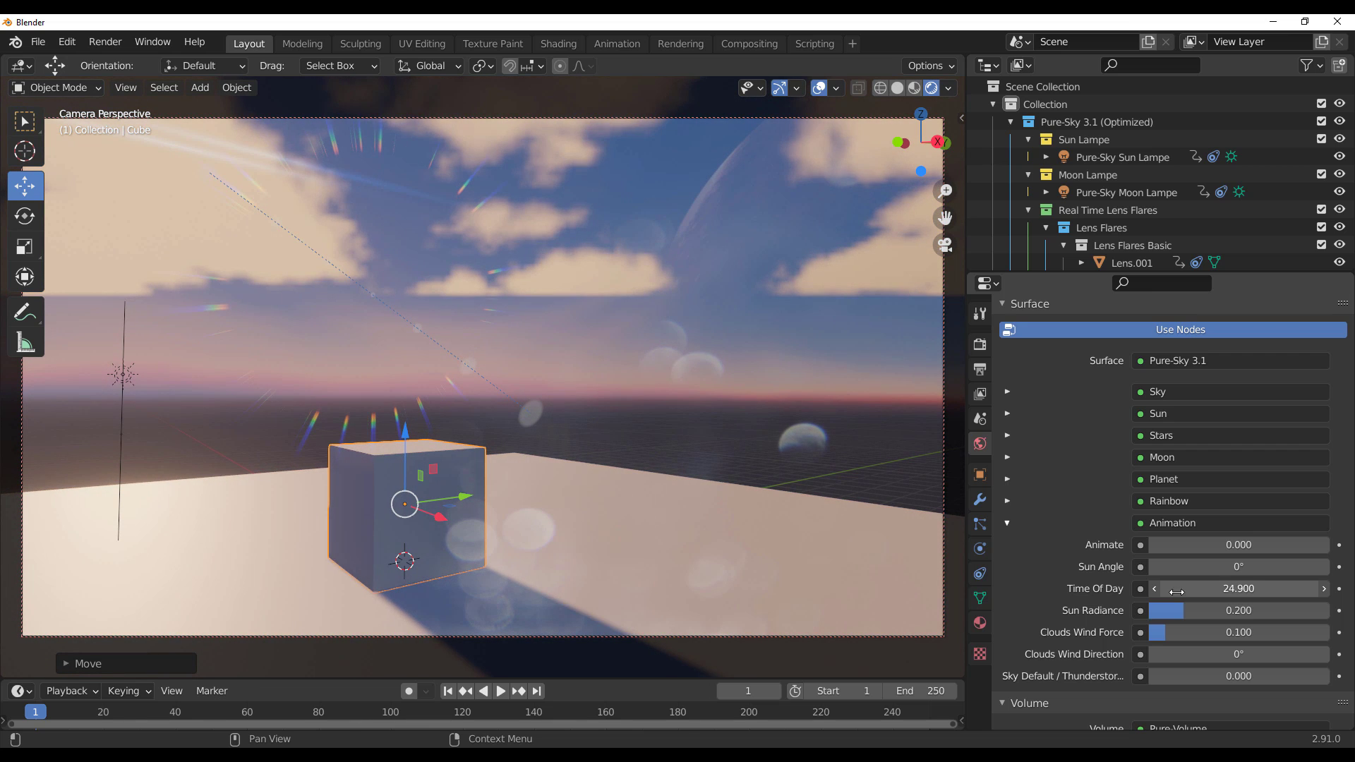
mouse_move(614, 494)
middle_down()
mouse_move(490, 464)
mouse_move(358, 469)
mouse_move(600, 473)
middle_up()
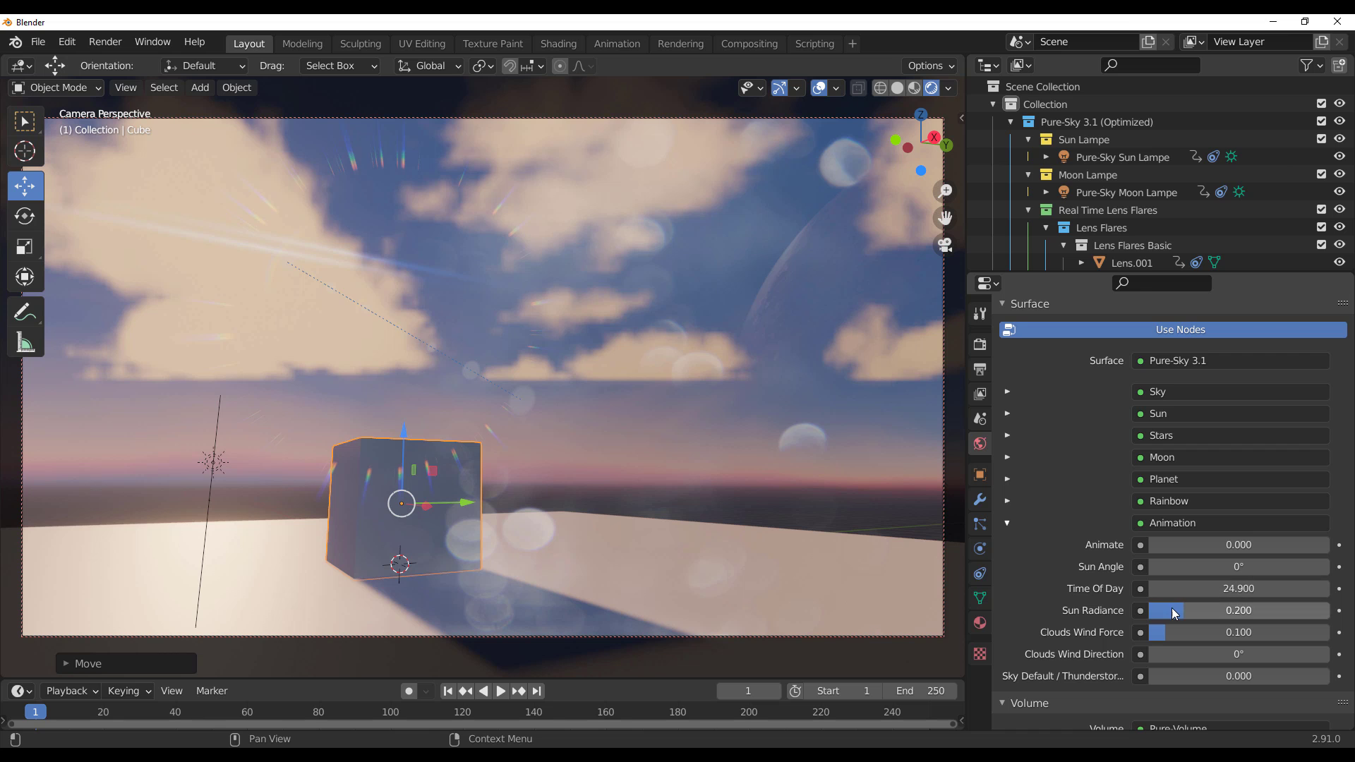
drag(1174, 608, 1201, 611)
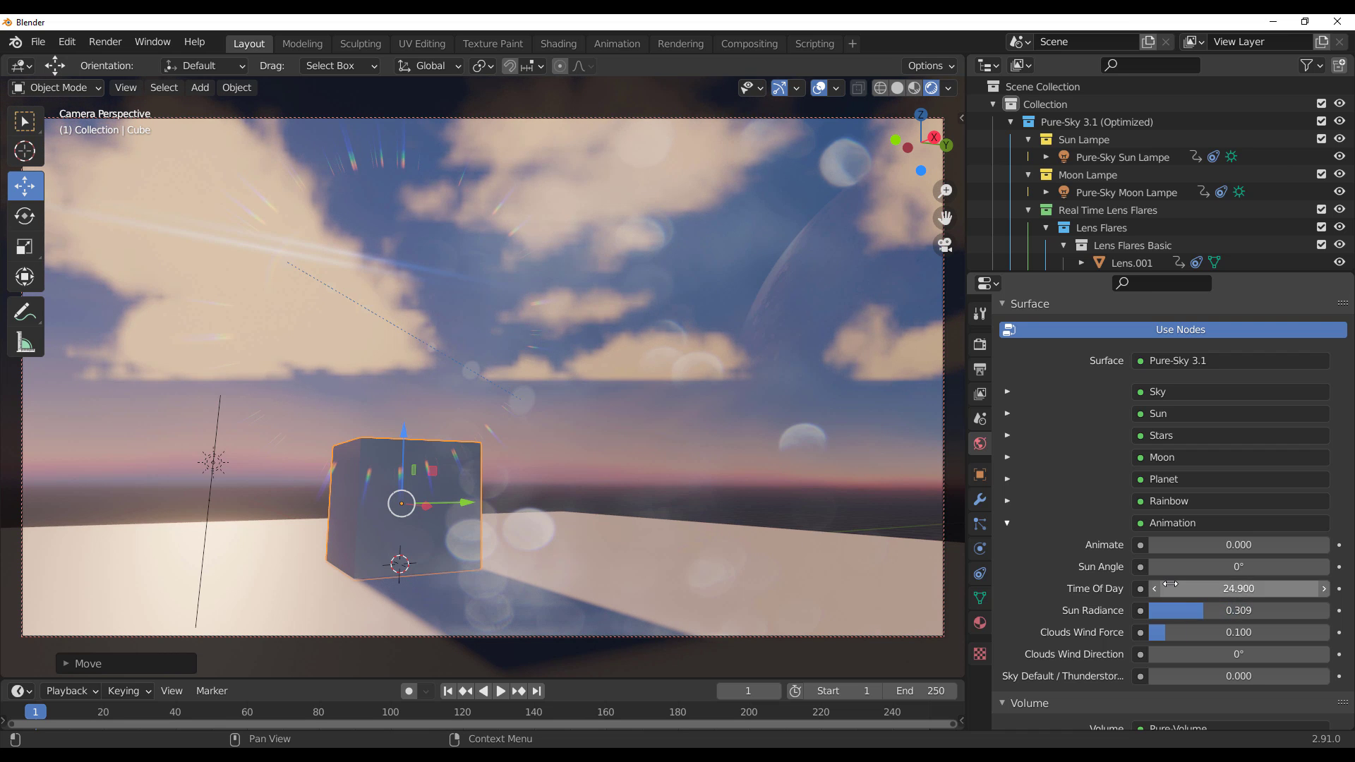
mouse_move(1178, 566)
mouse_down()
mouse_move(1244, 567)
mouse_move(1194, 567)
mouse_up()
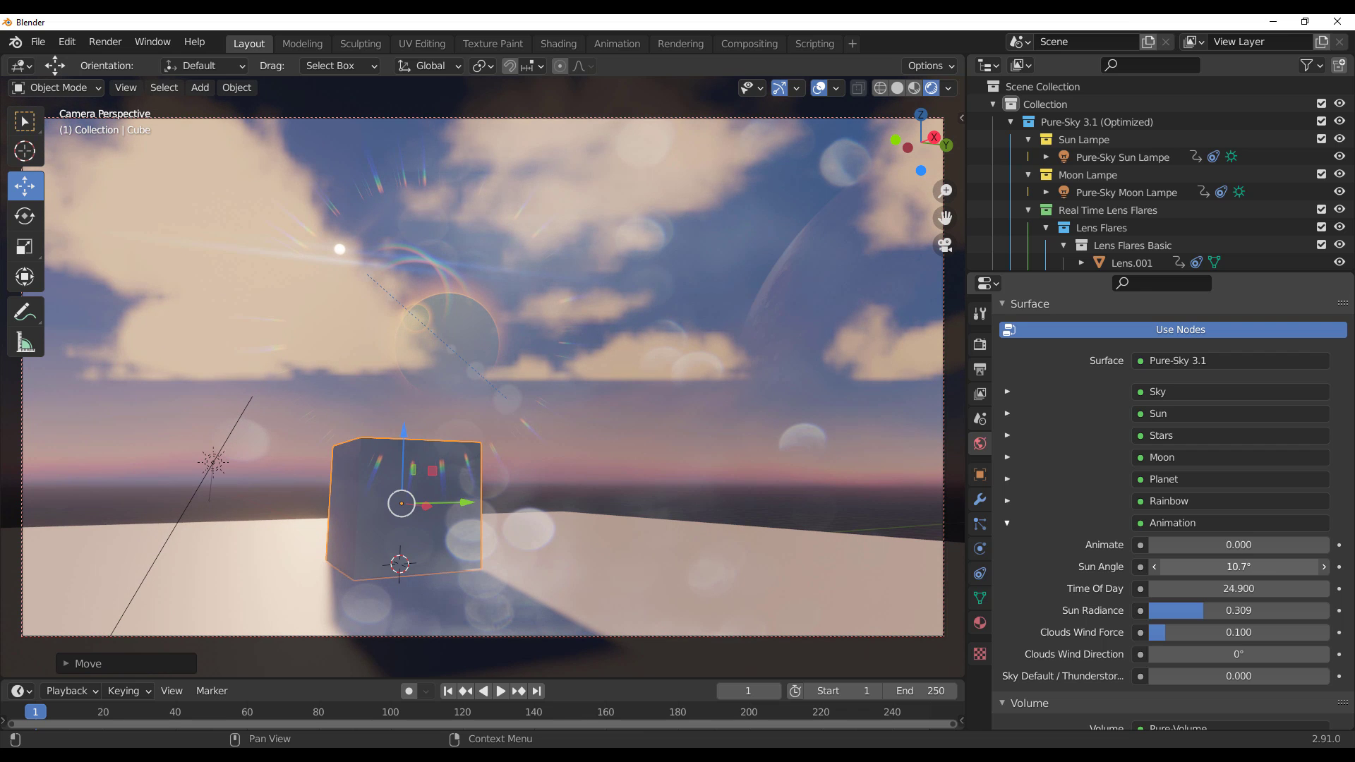
Step: Set wind 0.226 at 17° and thunderstorm 0.195, then advance Time Of Day to 107.100
mouse_move(1195, 633)
mouse_down()
mouse_move(1182, 655)
mouse_move(1171, 632)
mouse_move(1190, 633)
mouse_up()
key(BackSpace)
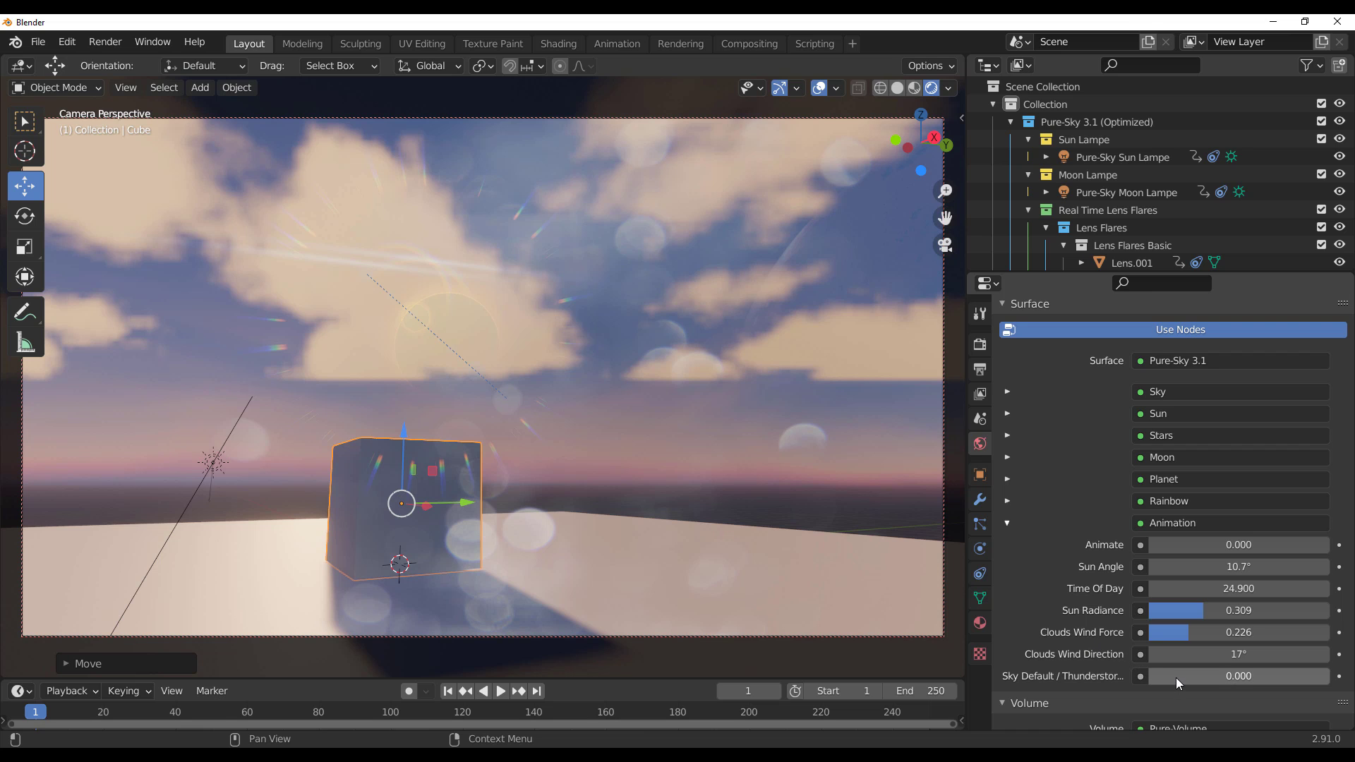
mouse_move(1176, 676)
mouse_down()
mouse_move(1306, 676)
mouse_move(1185, 676)
mouse_up()
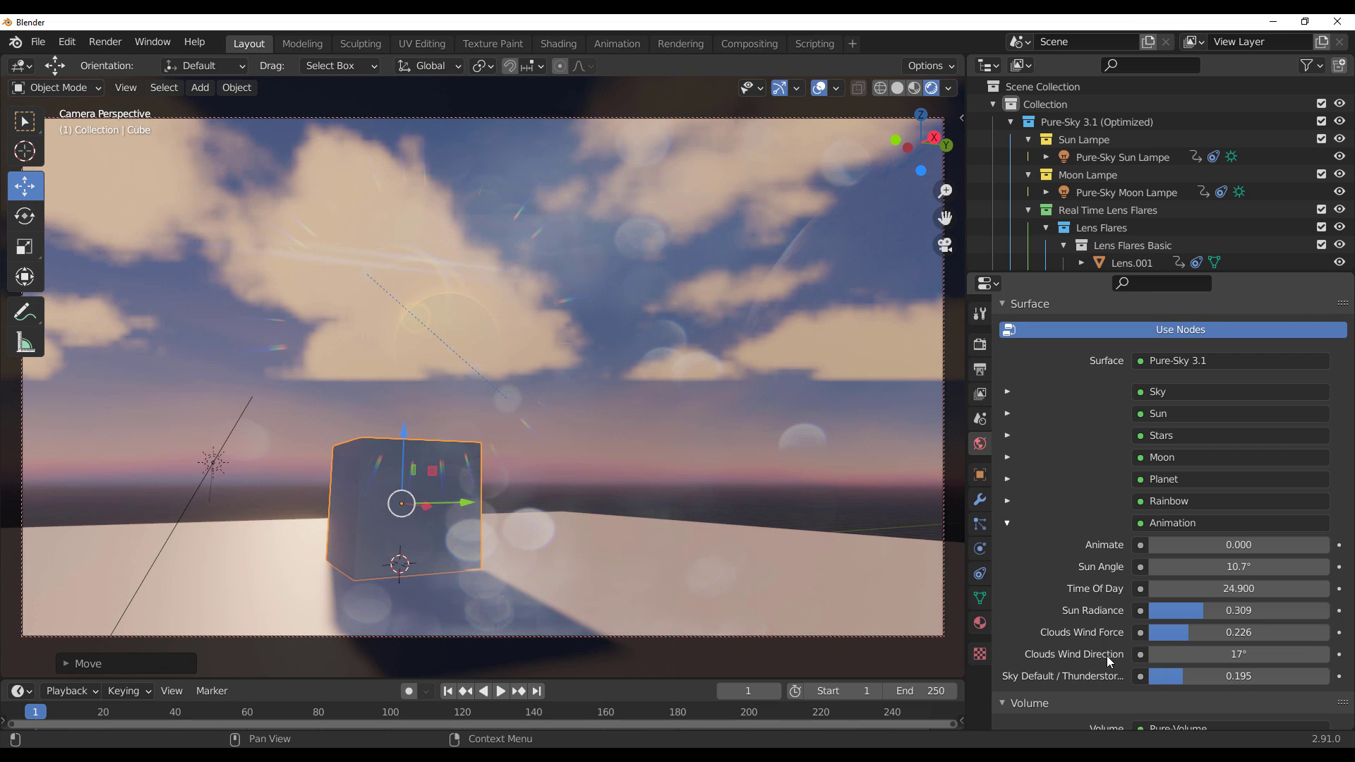
scroll(1072, 595, up, 1)
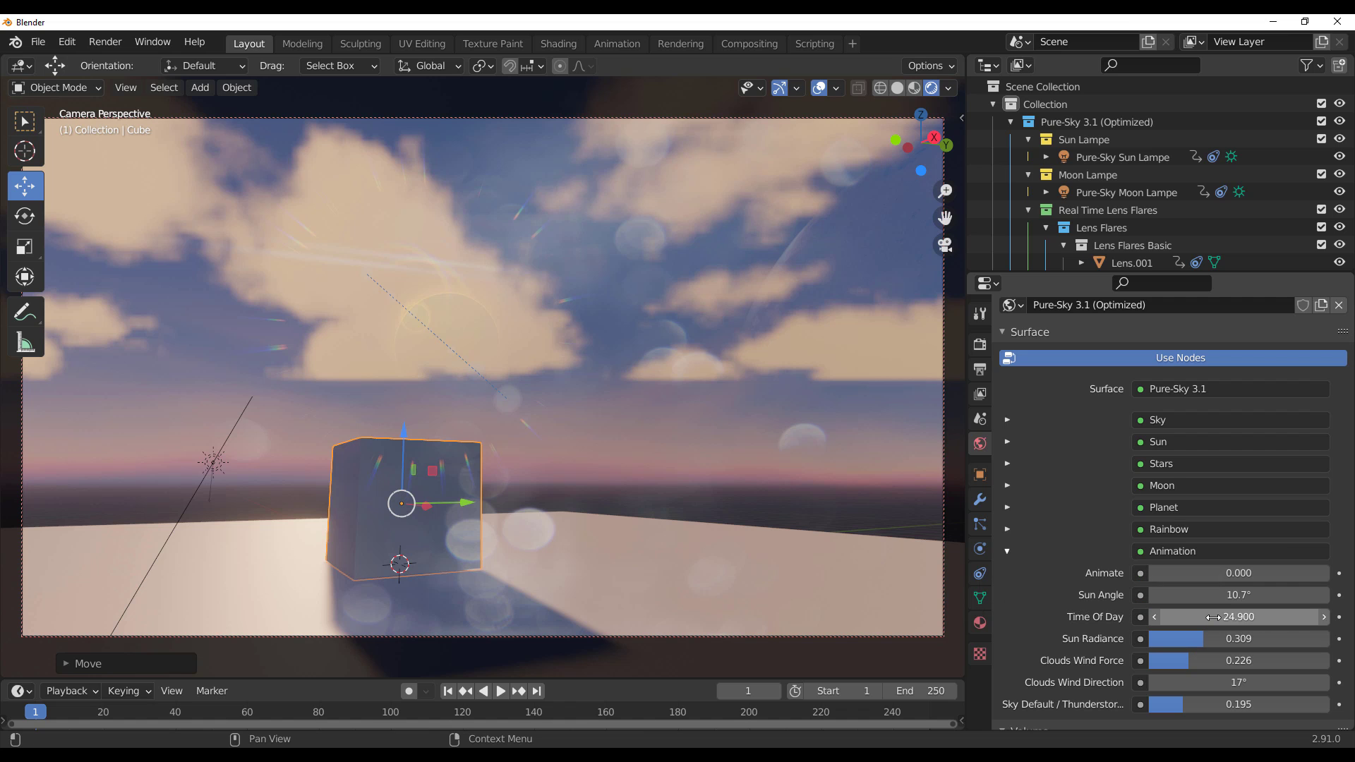
drag(1213, 617, 1328, 618)
middle_drag(280, 374, 484, 370)
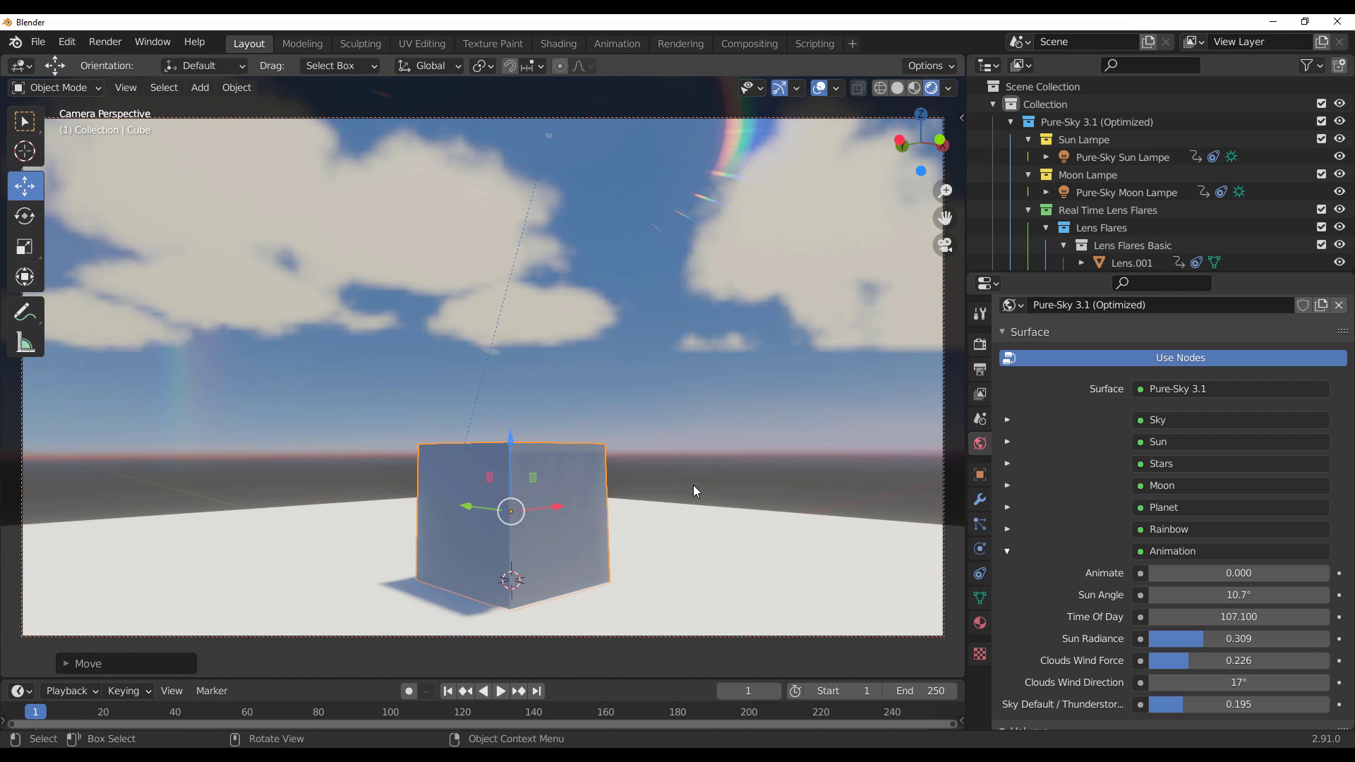
Step: Enter 180 for Time Of Day and reframe the cube with the sun beside it
click(1239, 617)
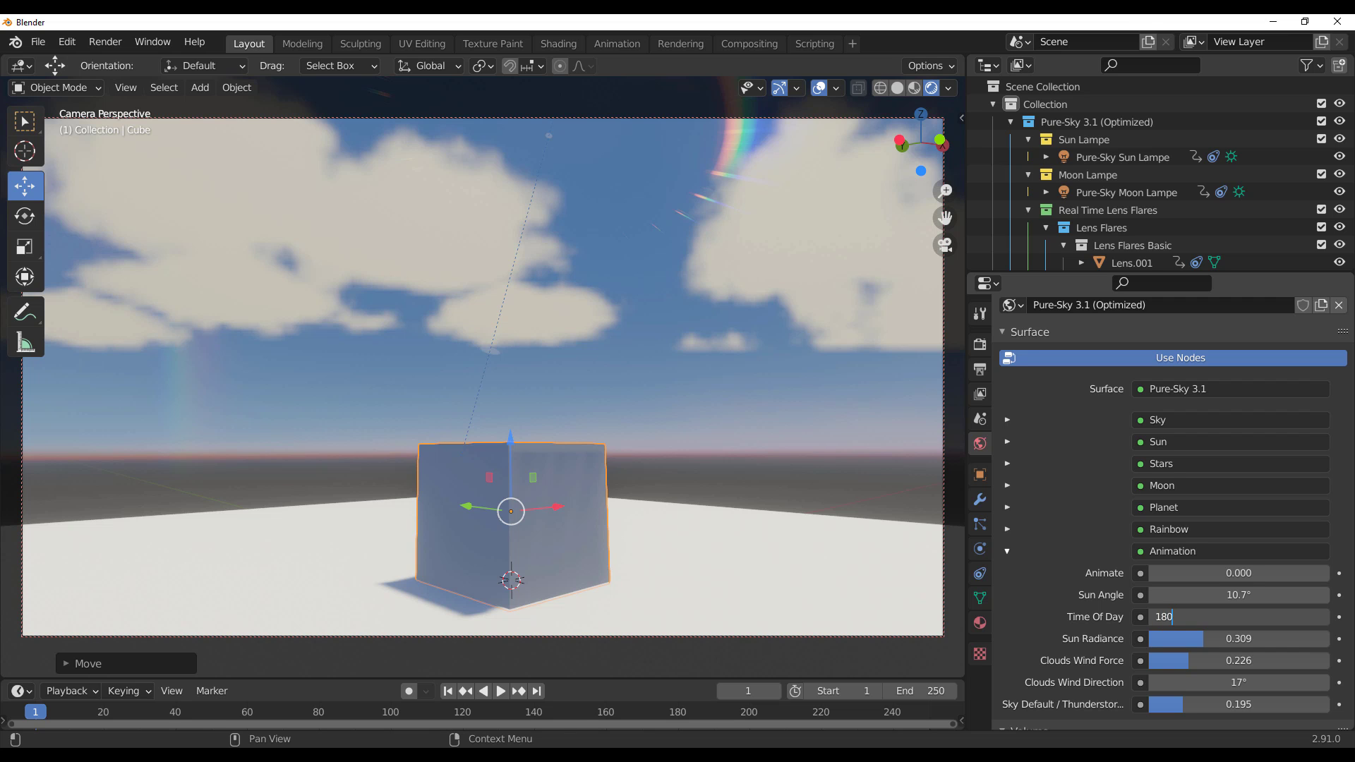
key(Return)
middle_drag(477, 463, 590, 459)
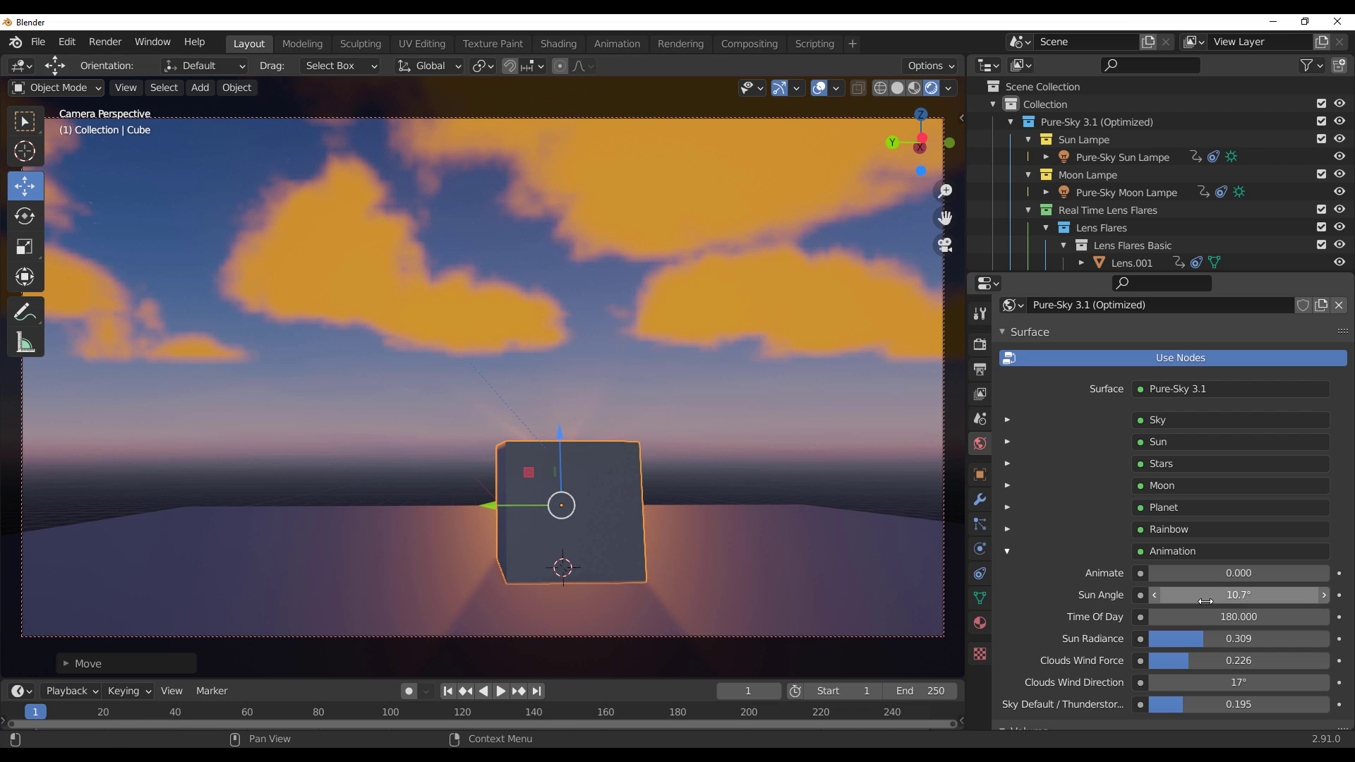
middle_drag(461, 426, 763, 427)
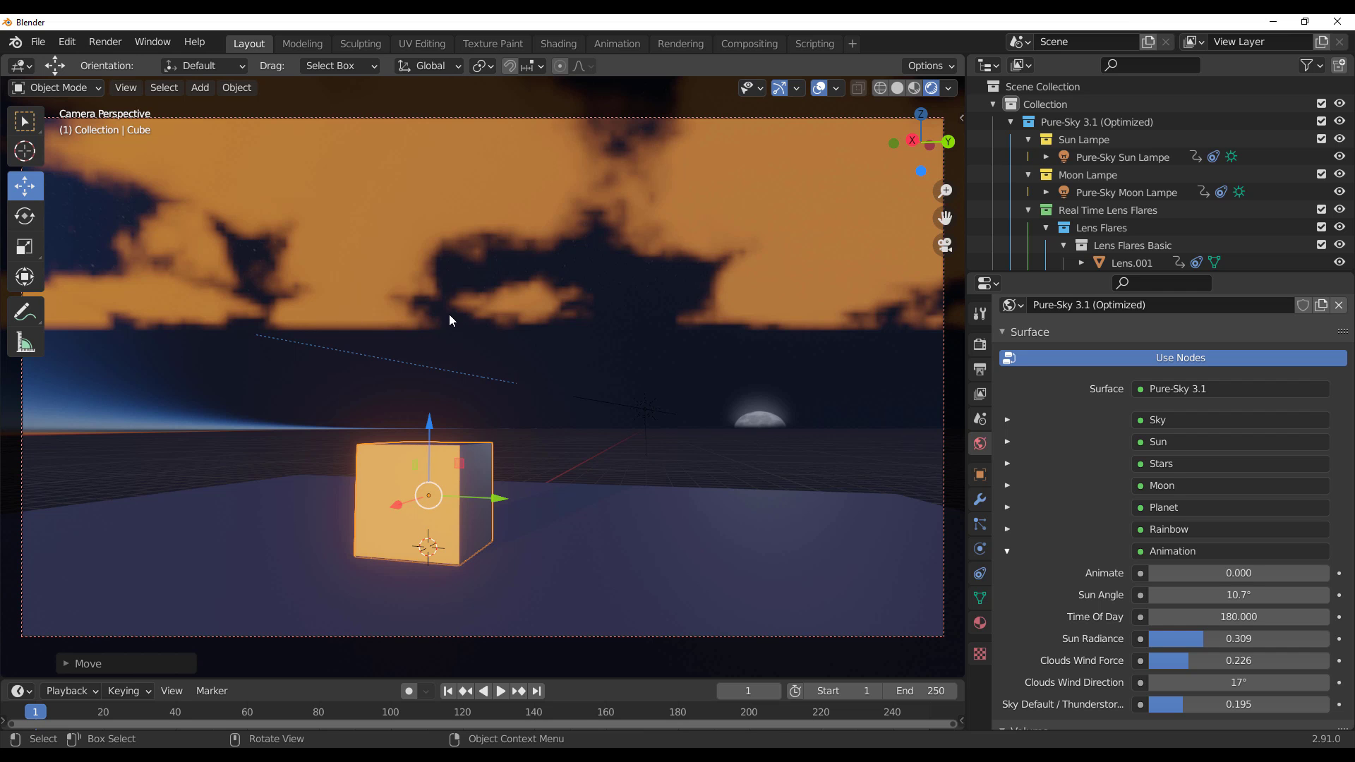
middle_drag(449, 315, 552, 311)
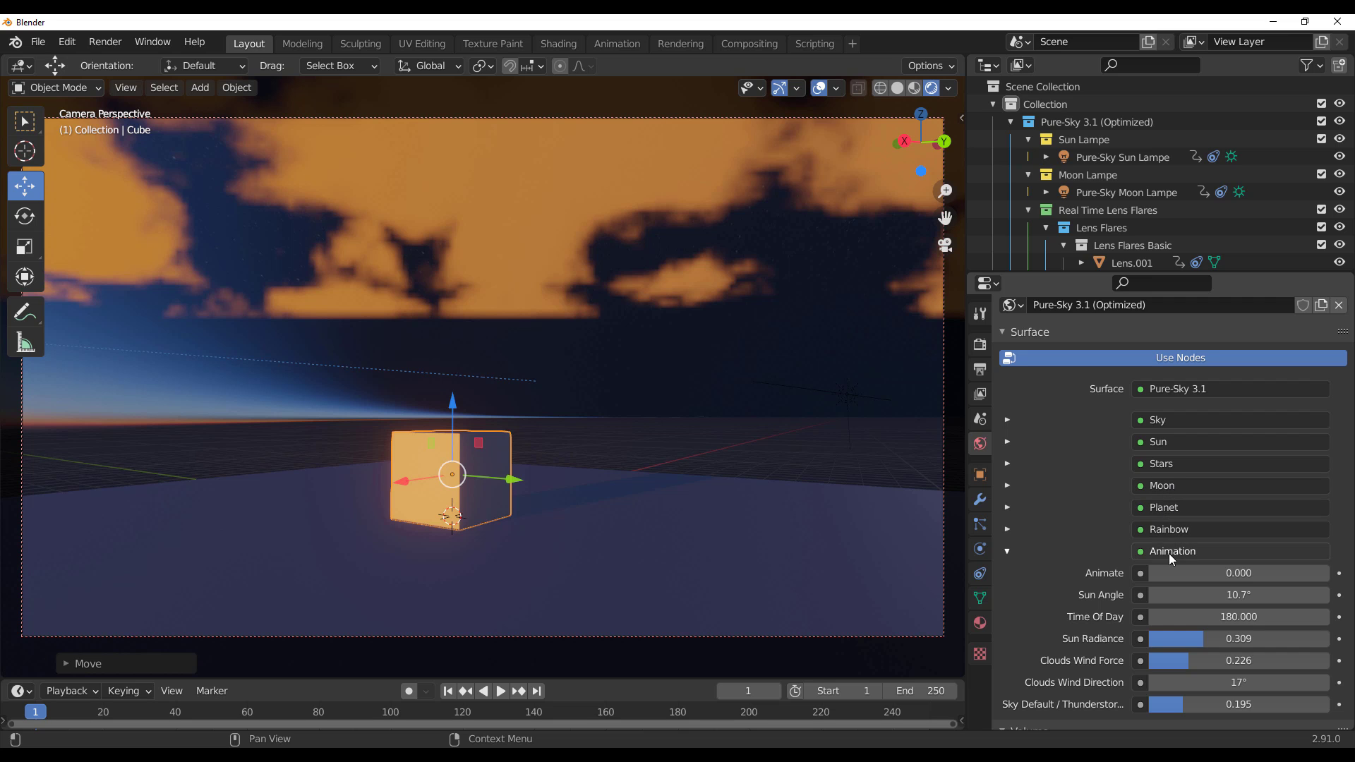
Step: Set Clouds Scale 1.300, Night Length 7.800, Altitude 185.600 and Coverage 0.218
click(1007, 550)
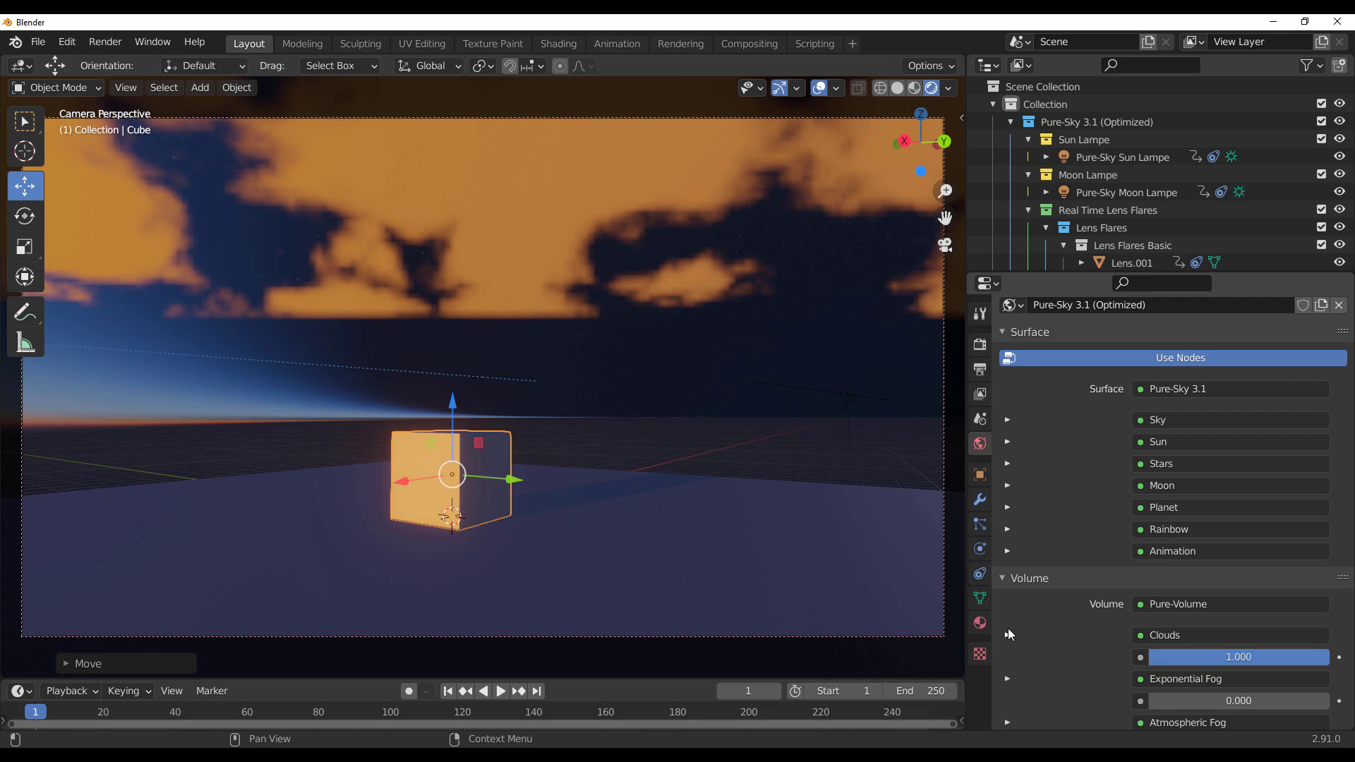
scroll(1045, 628, down, 1)
click(1006, 606)
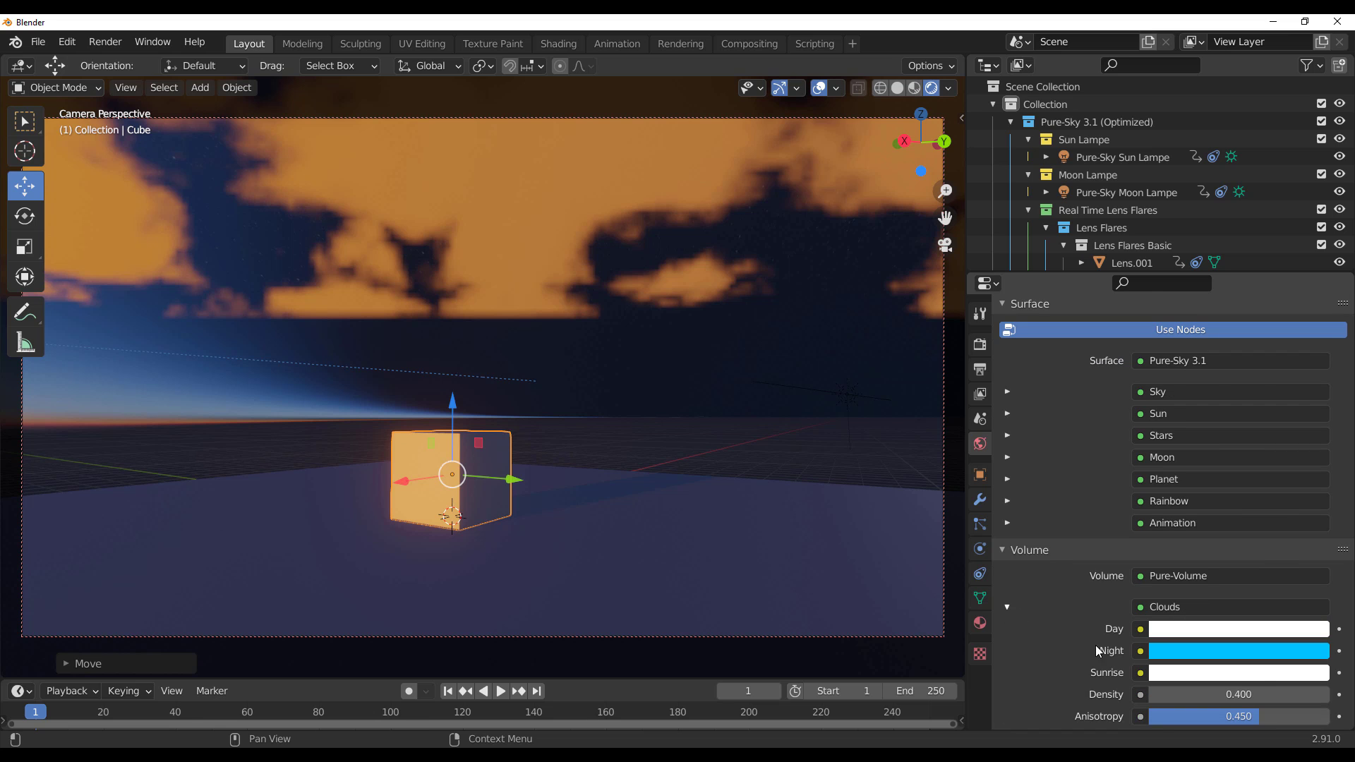
scroll(1098, 635, down, 5)
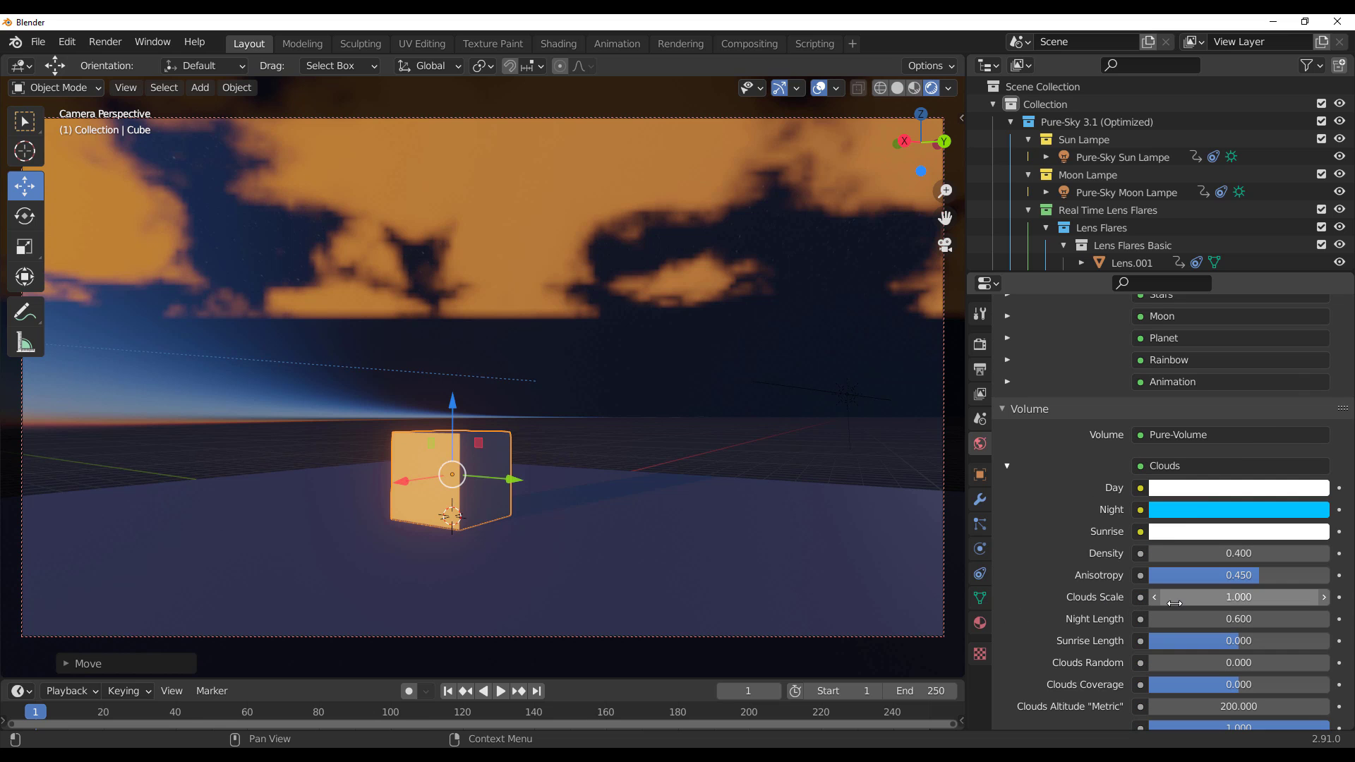
drag(1183, 599, 1193, 625)
scroll(1104, 669, down, 2)
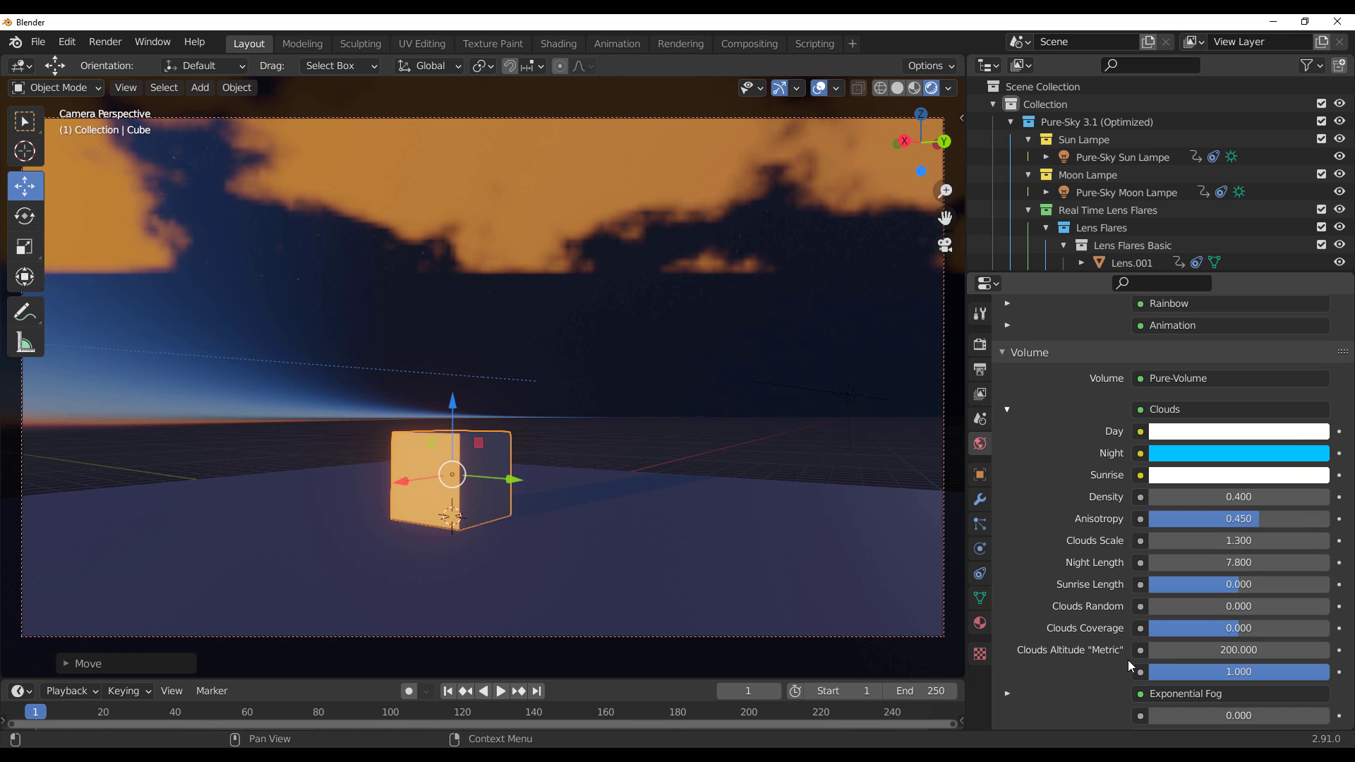
drag(1206, 646, 1109, 614)
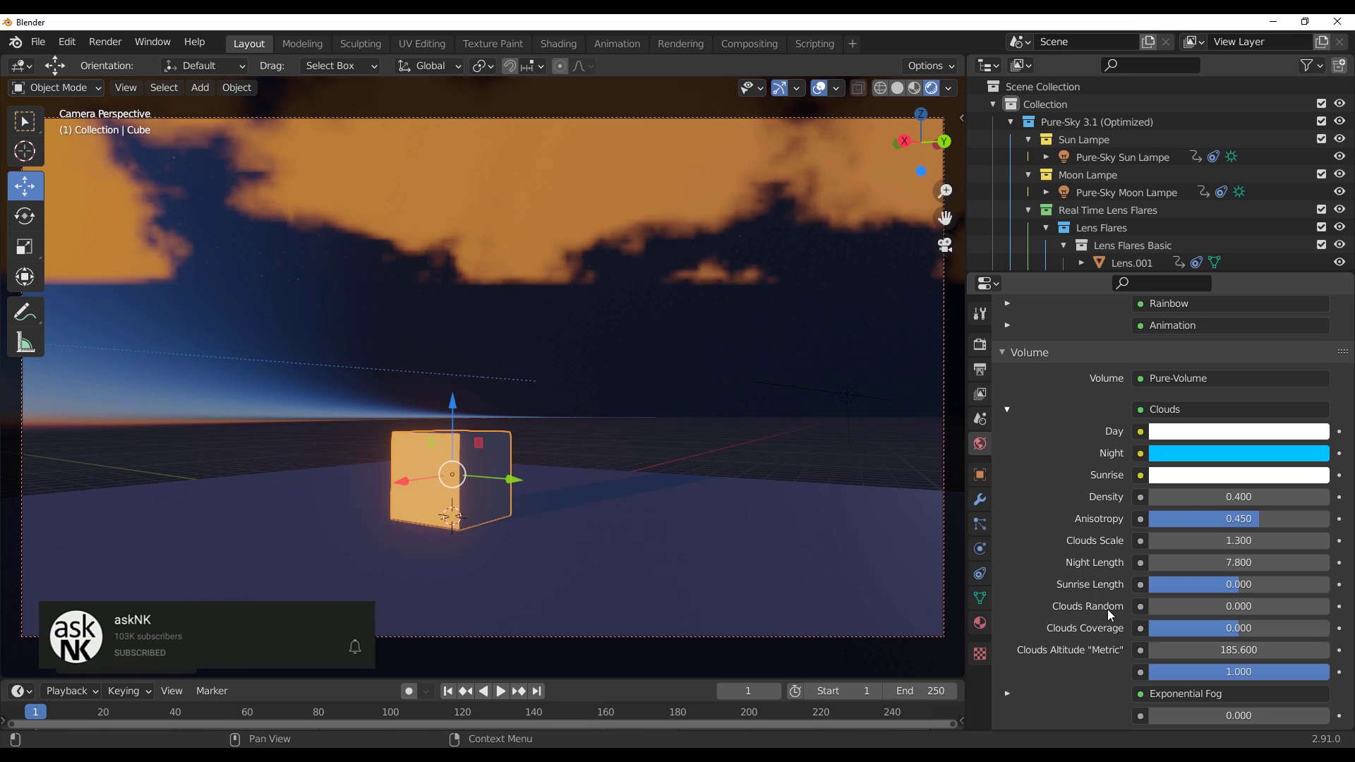
mouse_move(1234, 634)
mouse_down()
mouse_move(1204, 633)
mouse_move(1259, 634)
mouse_up()
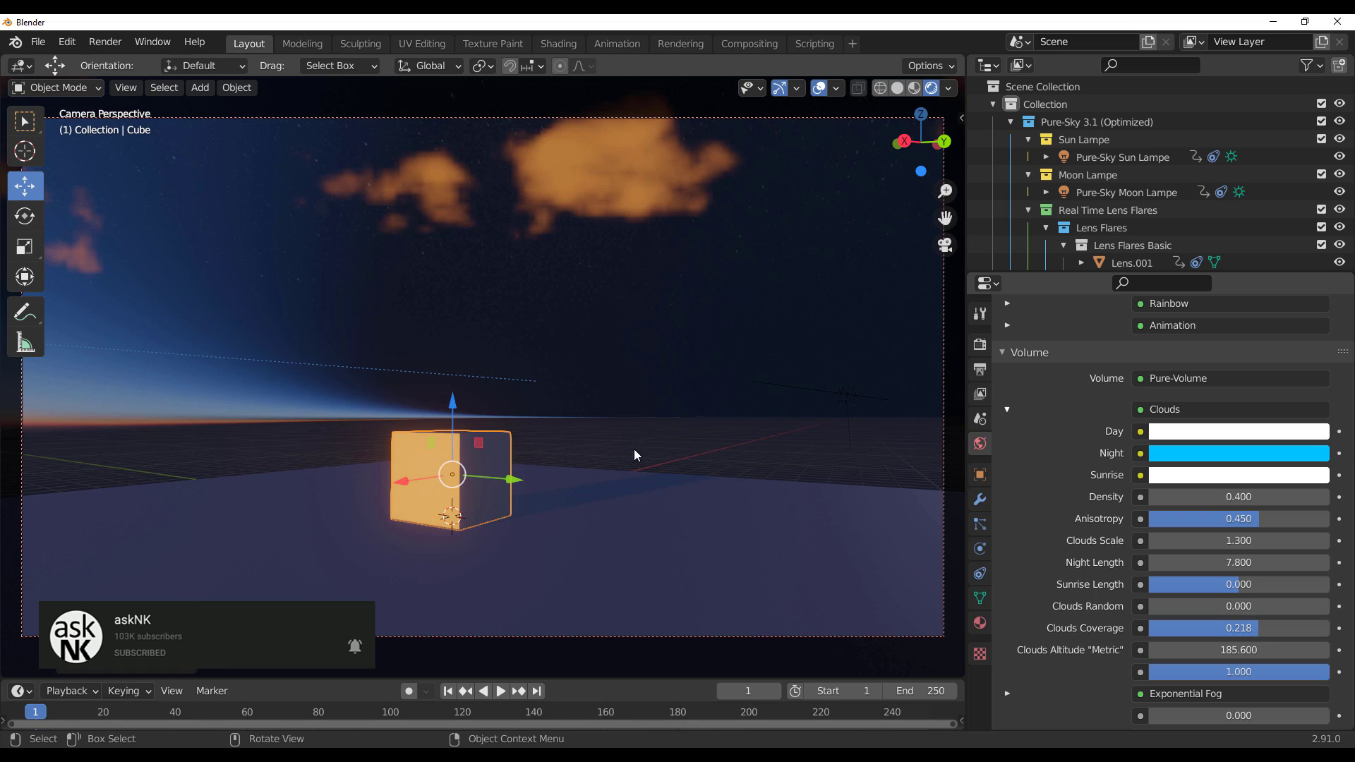
middle_drag(595, 427, 450, 423)
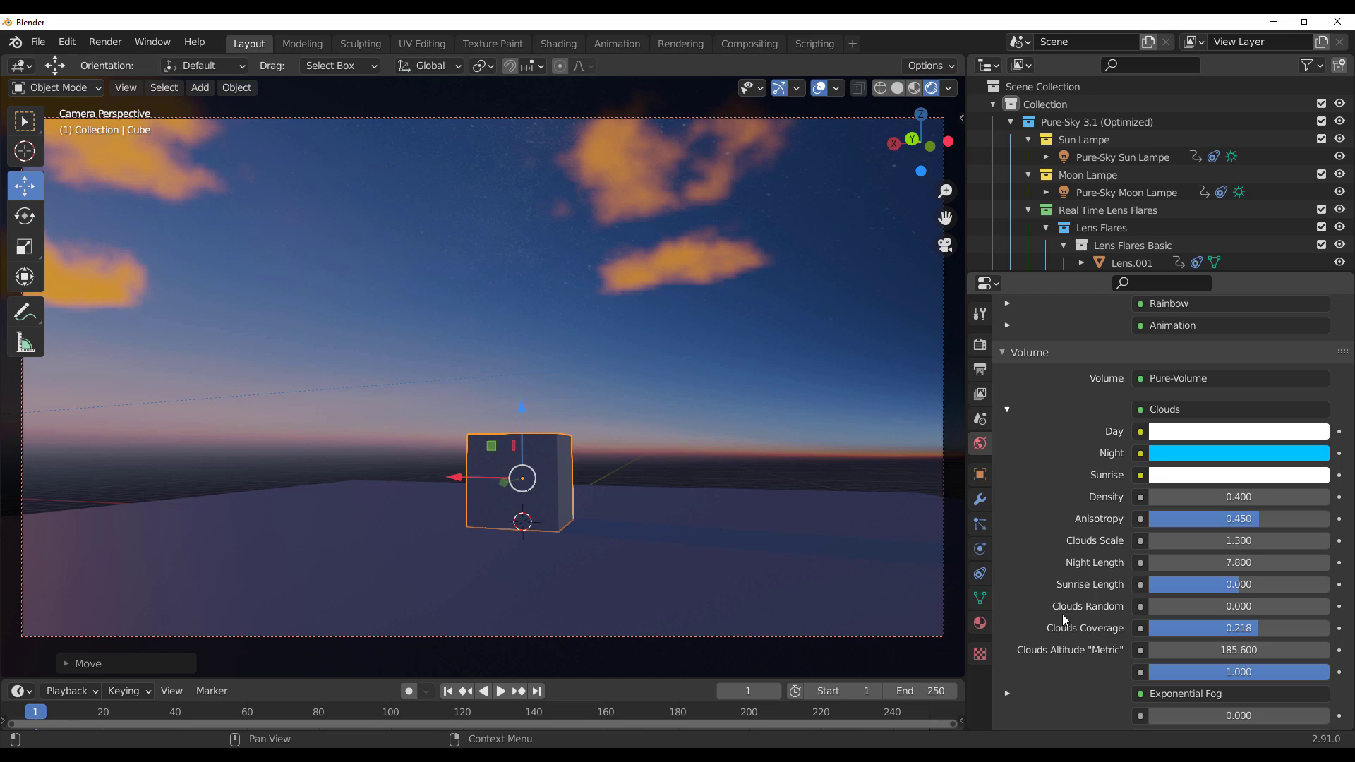
scroll(1074, 613, up, 4)
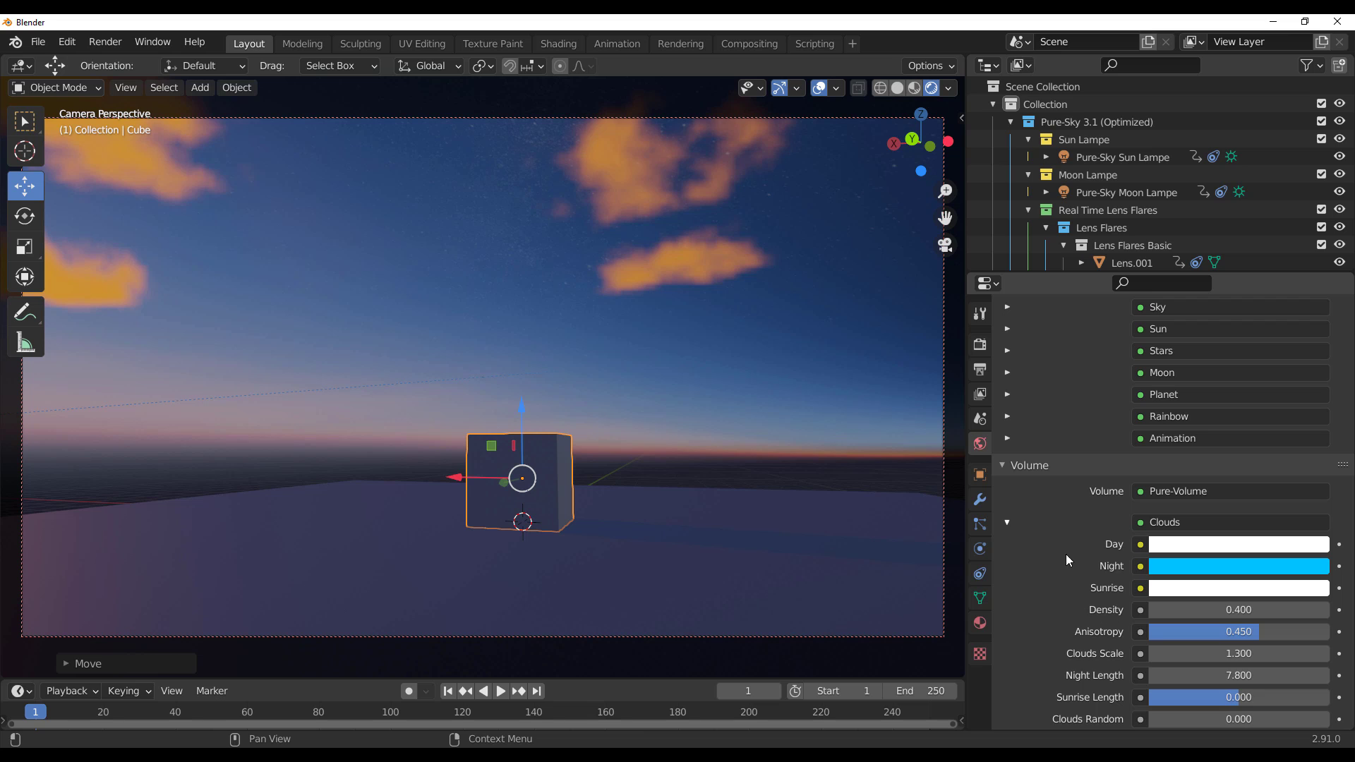
Step: Drag the Pure-Sky Time Of Day to 149.600 for bright afternoon light with shadows
click(1007, 523)
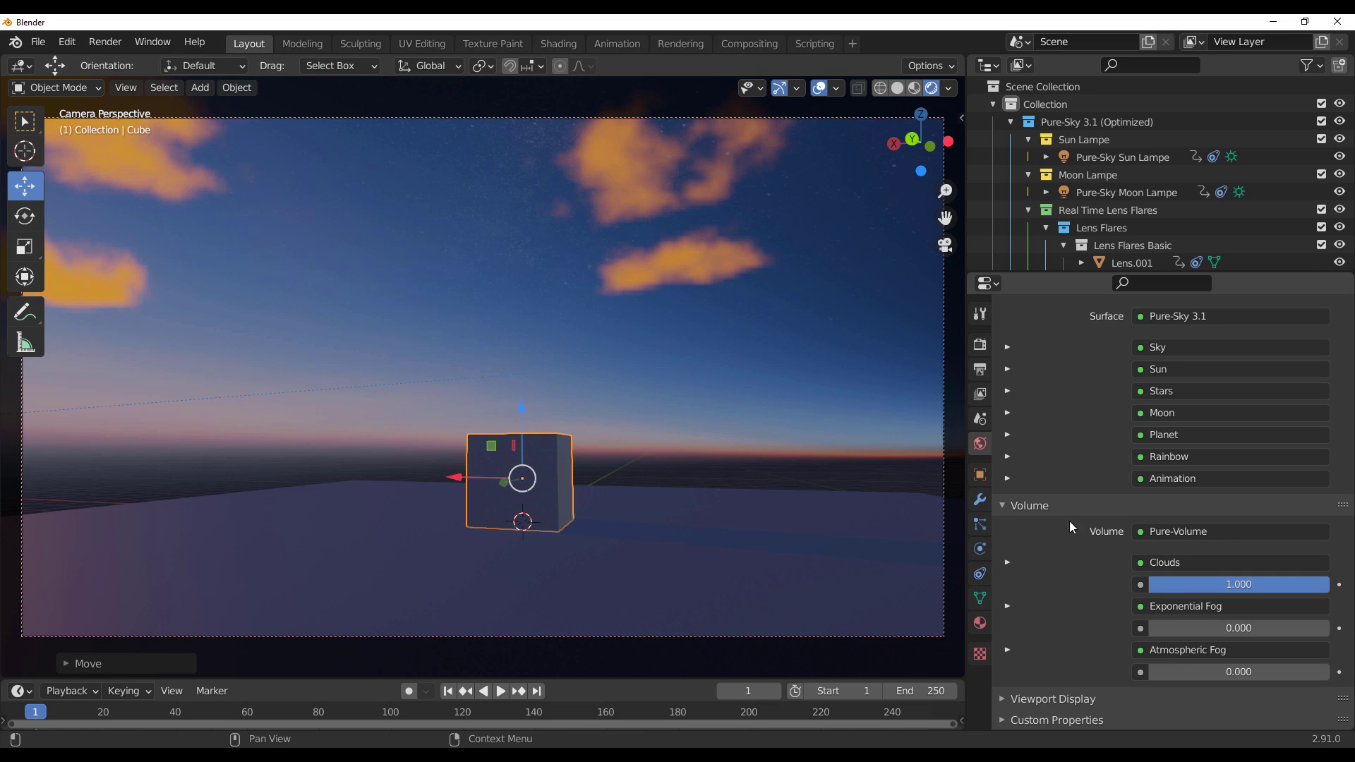
click(1008, 479)
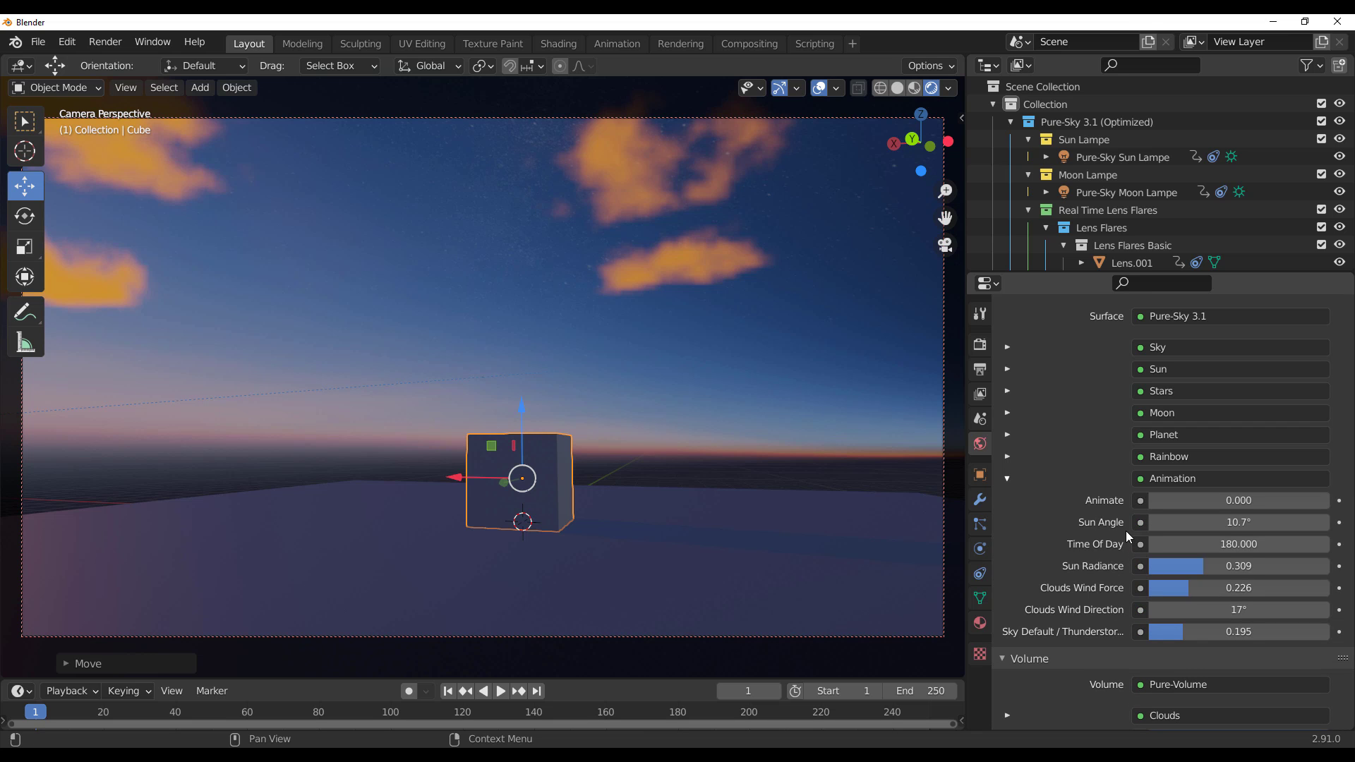
drag(1162, 543, 1096, 544)
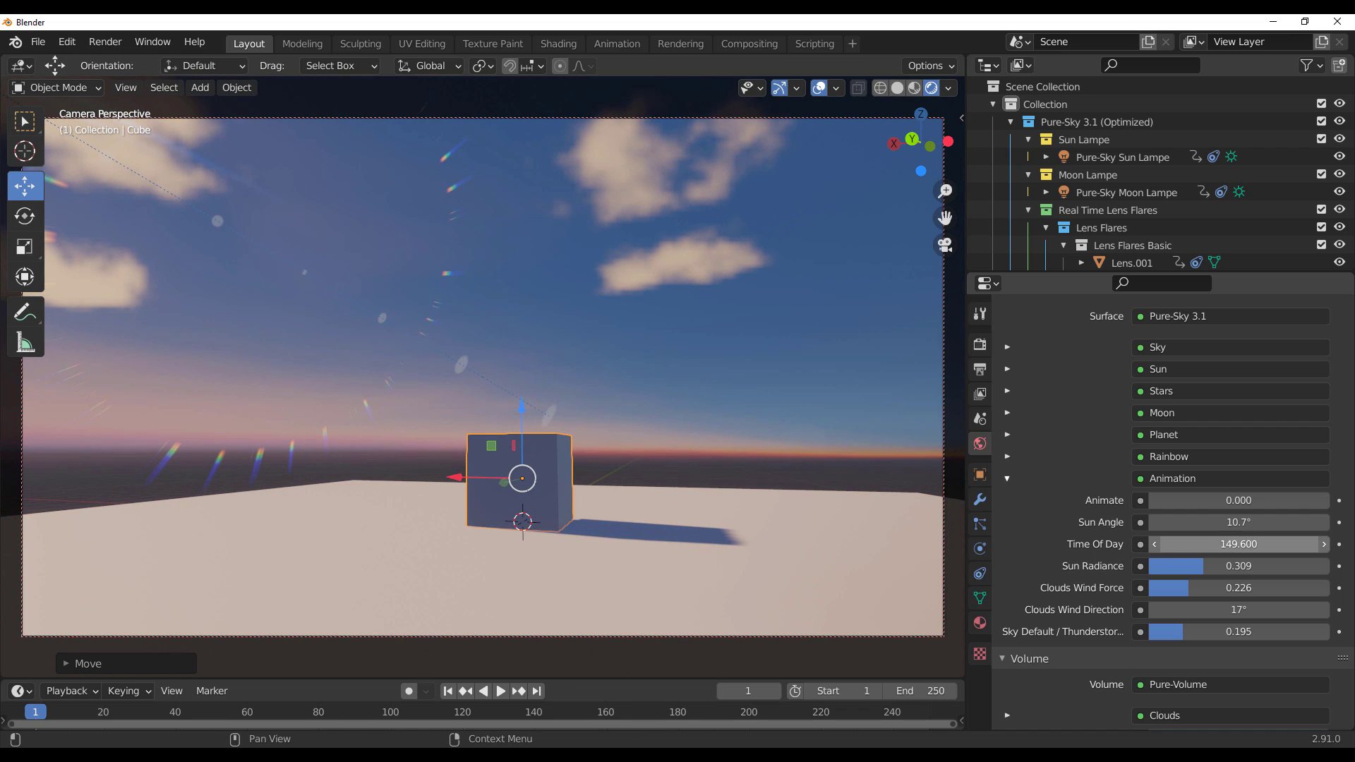
Step: Add a Pure-Sky rainbow with Opacity 0.265, Daylight Visibility 4.600 and Fade Height 0.000
click(1007, 479)
click(1008, 457)
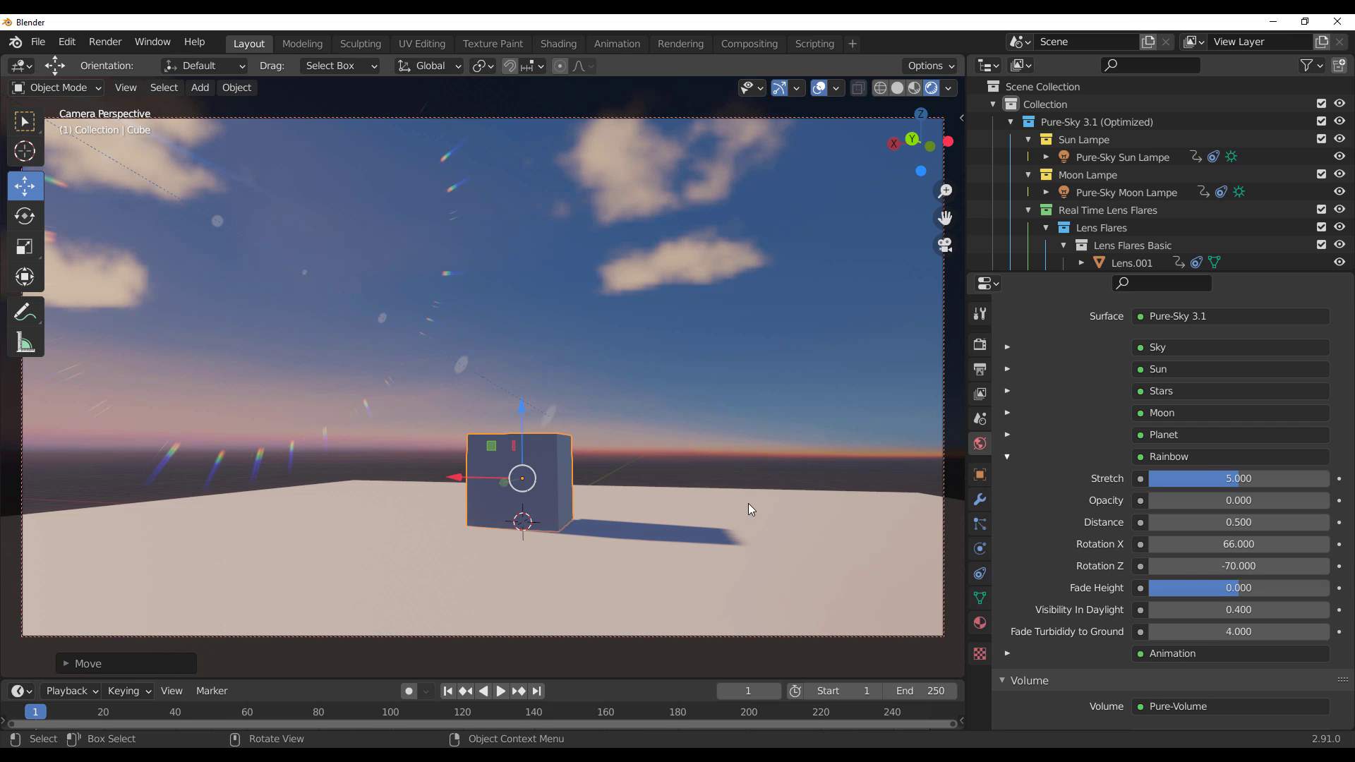
middle_drag(687, 502, 476, 470)
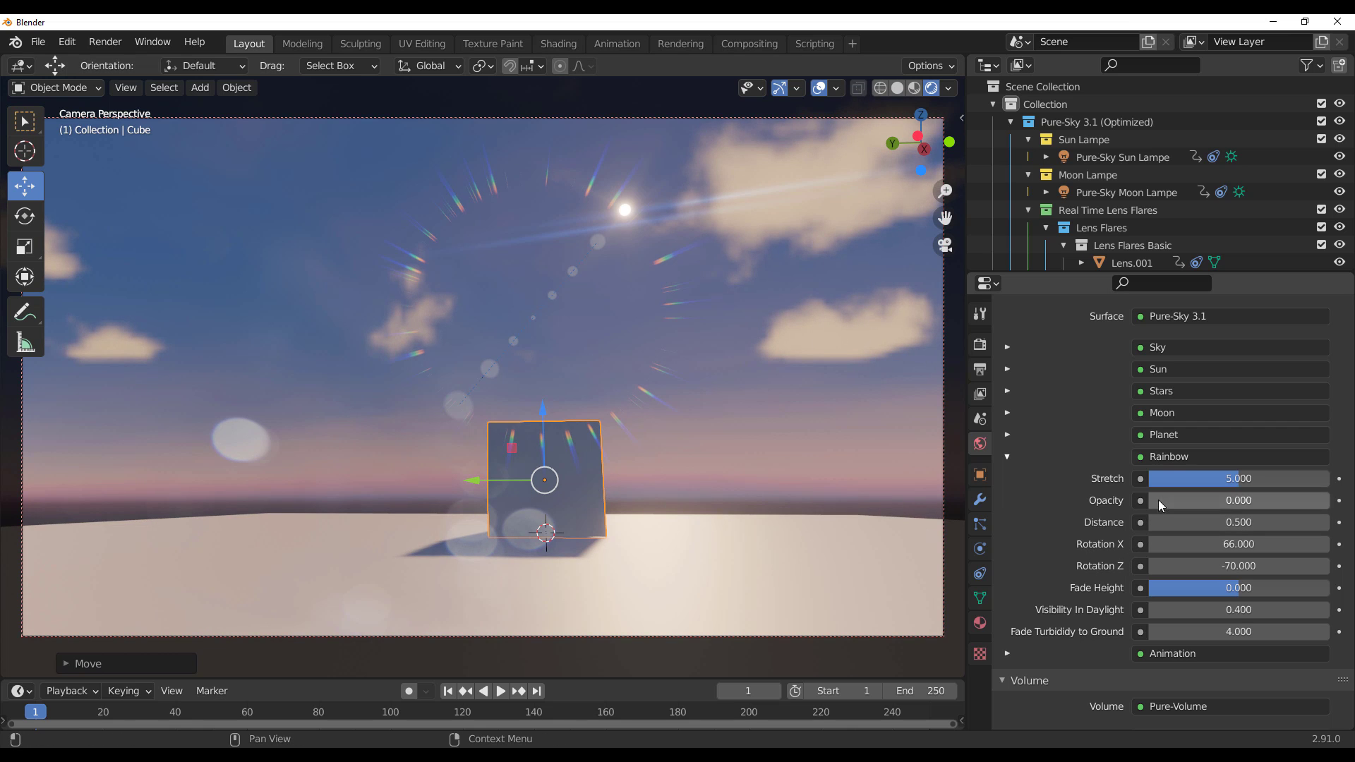
key(ctrl+z)
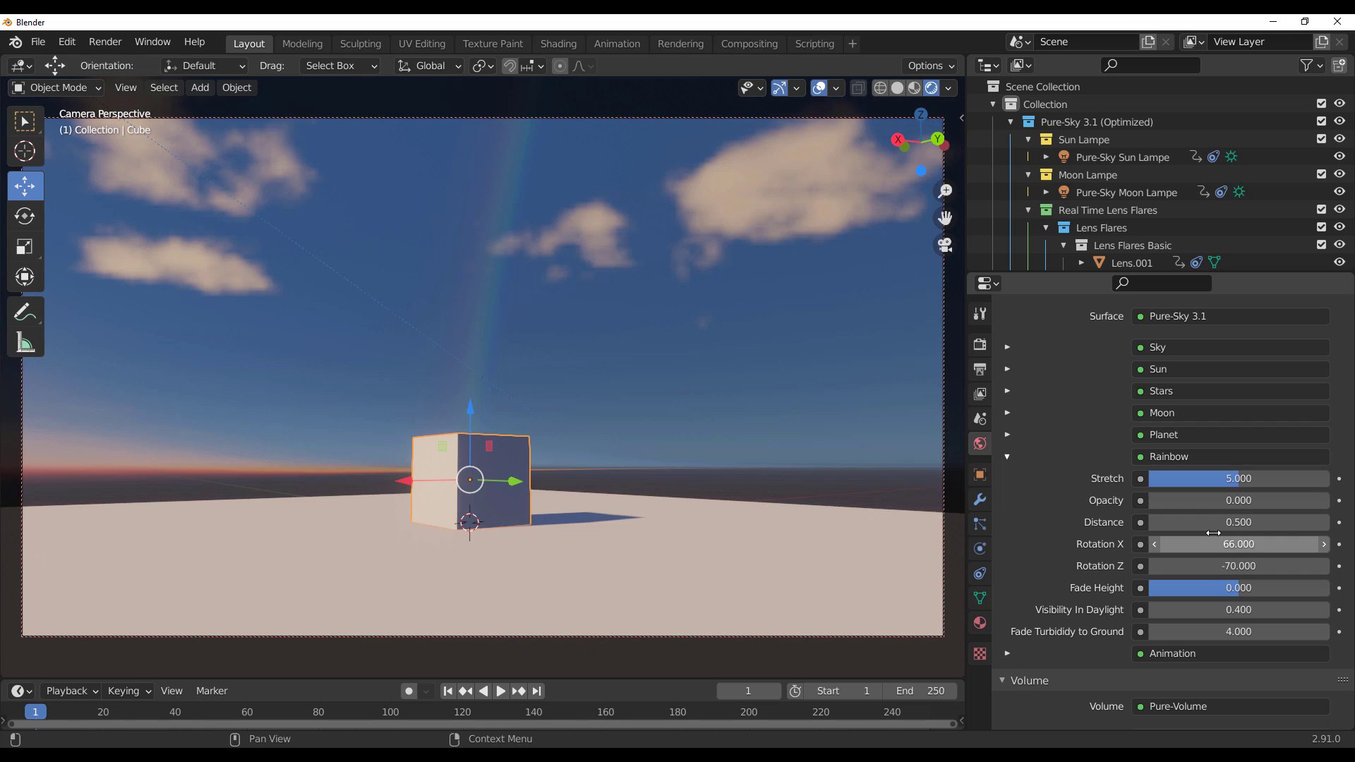
mouse_move(1200, 498)
mouse_down()
mouse_move(1250, 498)
mouse_move(1200, 498)
mouse_up()
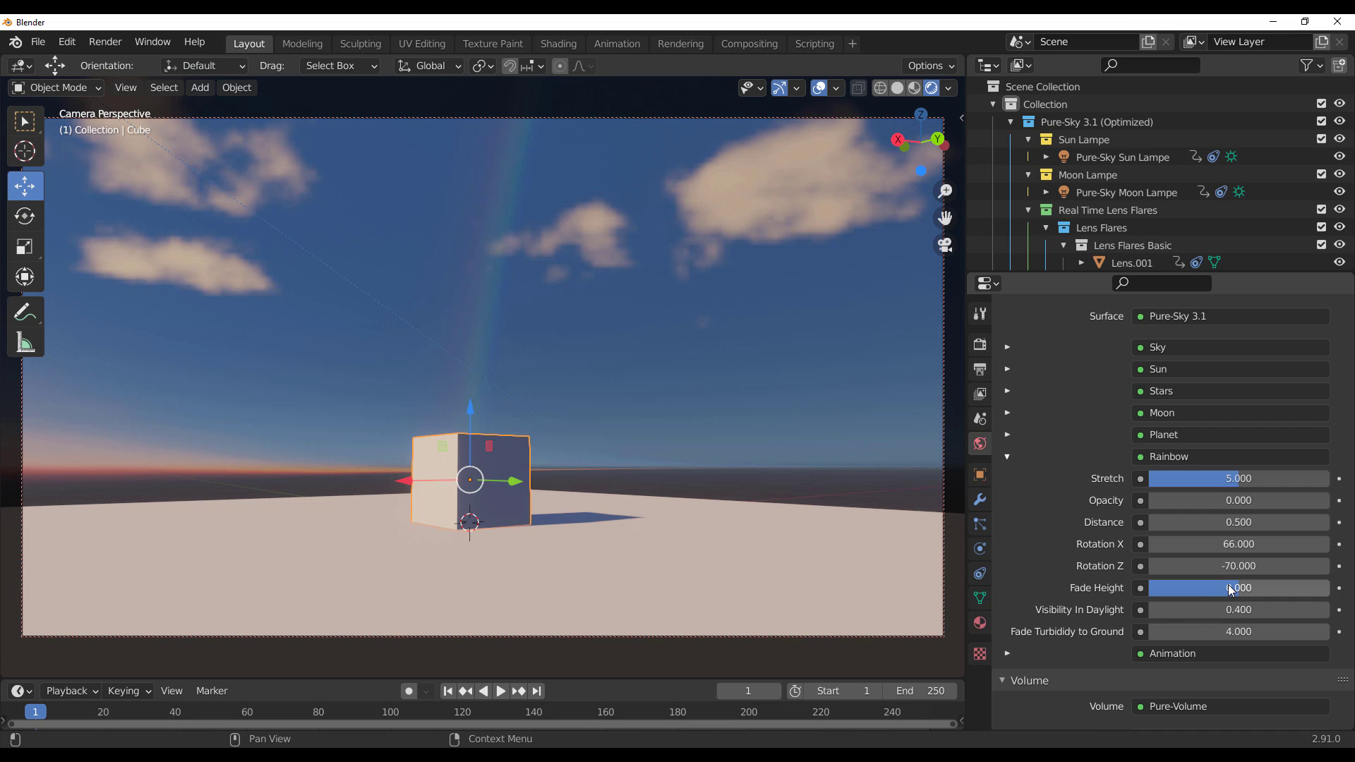
drag(1238, 588, 1234, 593)
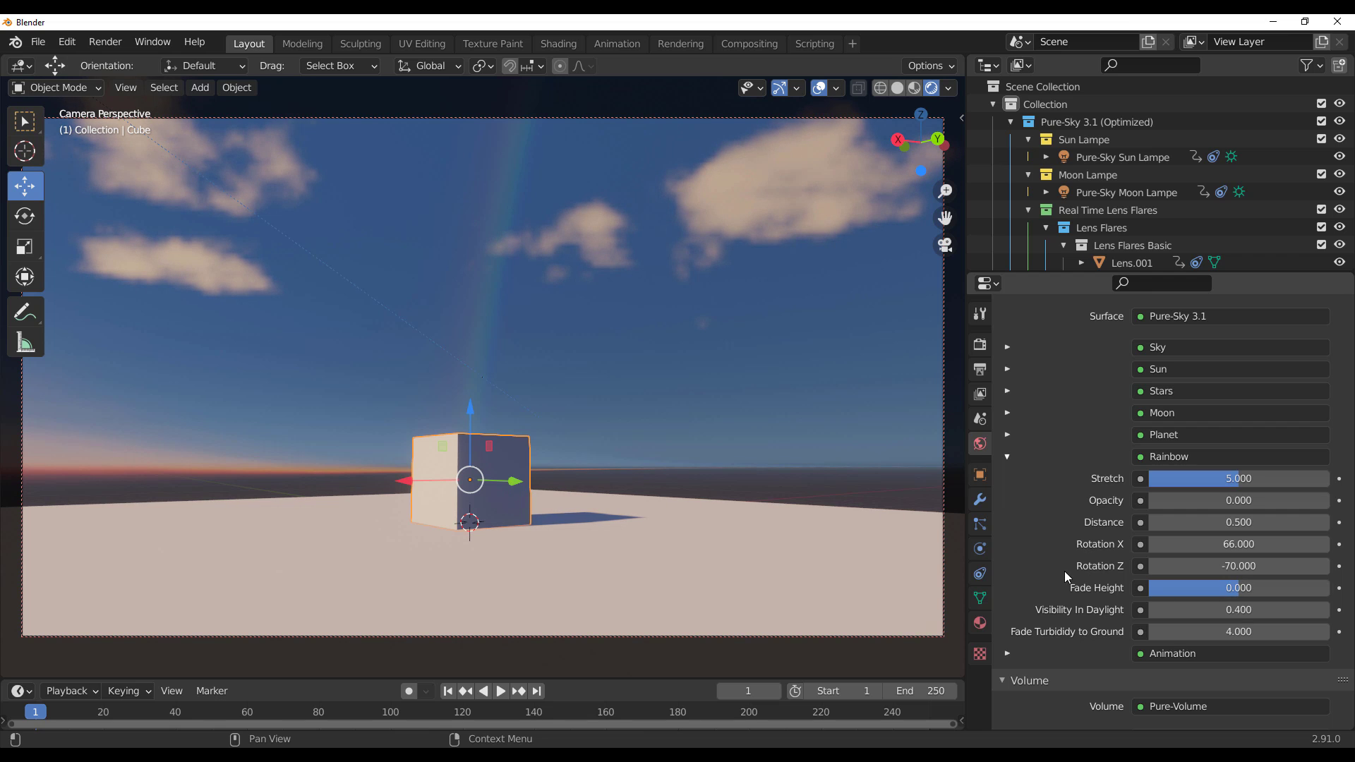
drag(1158, 610, 1190, 610)
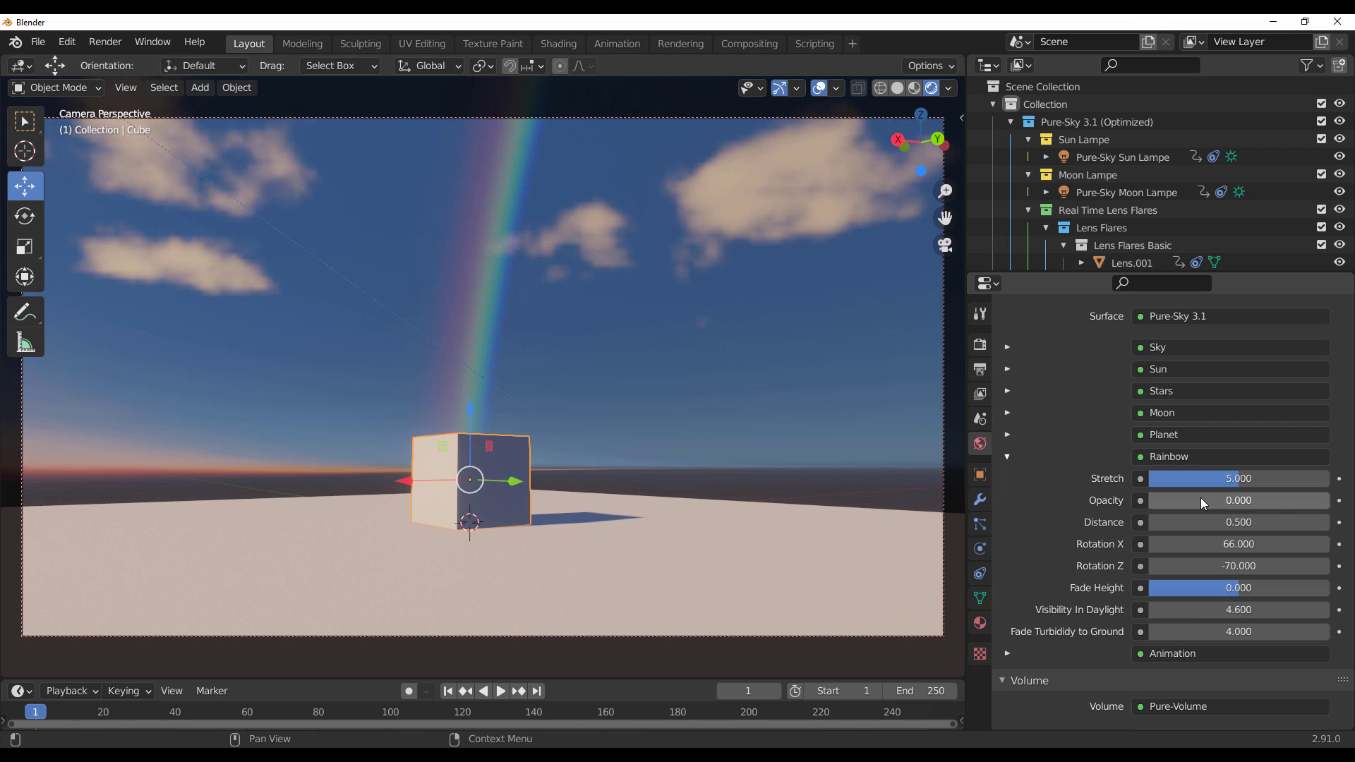
drag(1206, 500, 1255, 501)
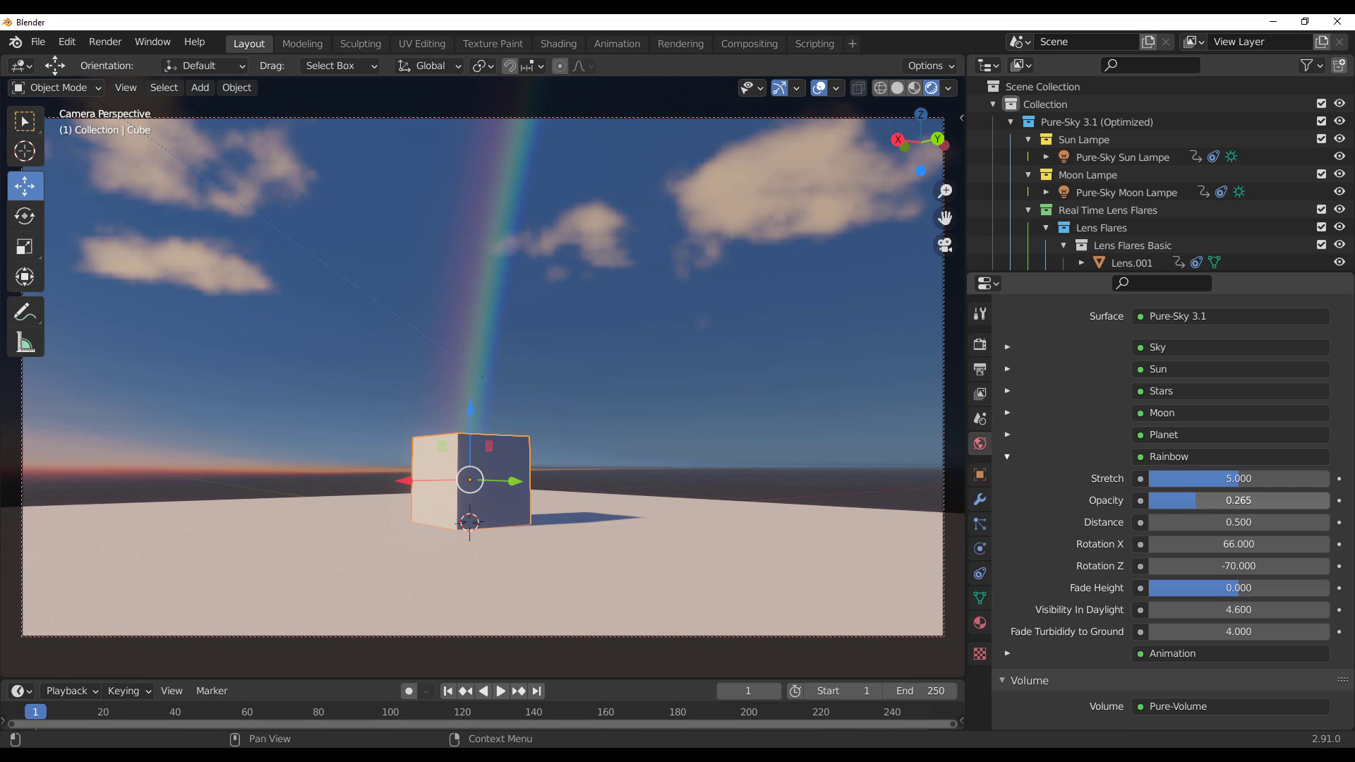
Step: Set the Pure-Sky Time Of Day to 180, then raise it to 196.000 for night
click(1010, 454)
click(1007, 413)
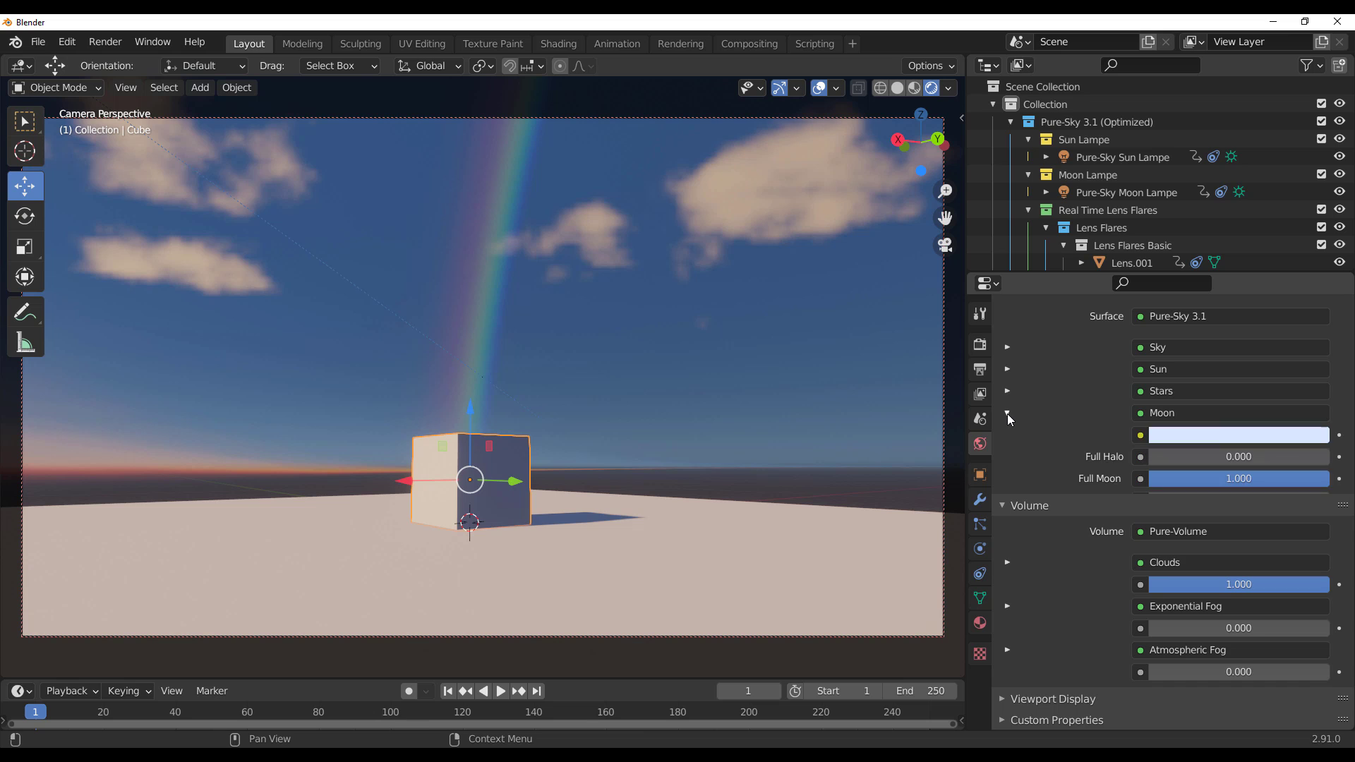
click(1008, 413)
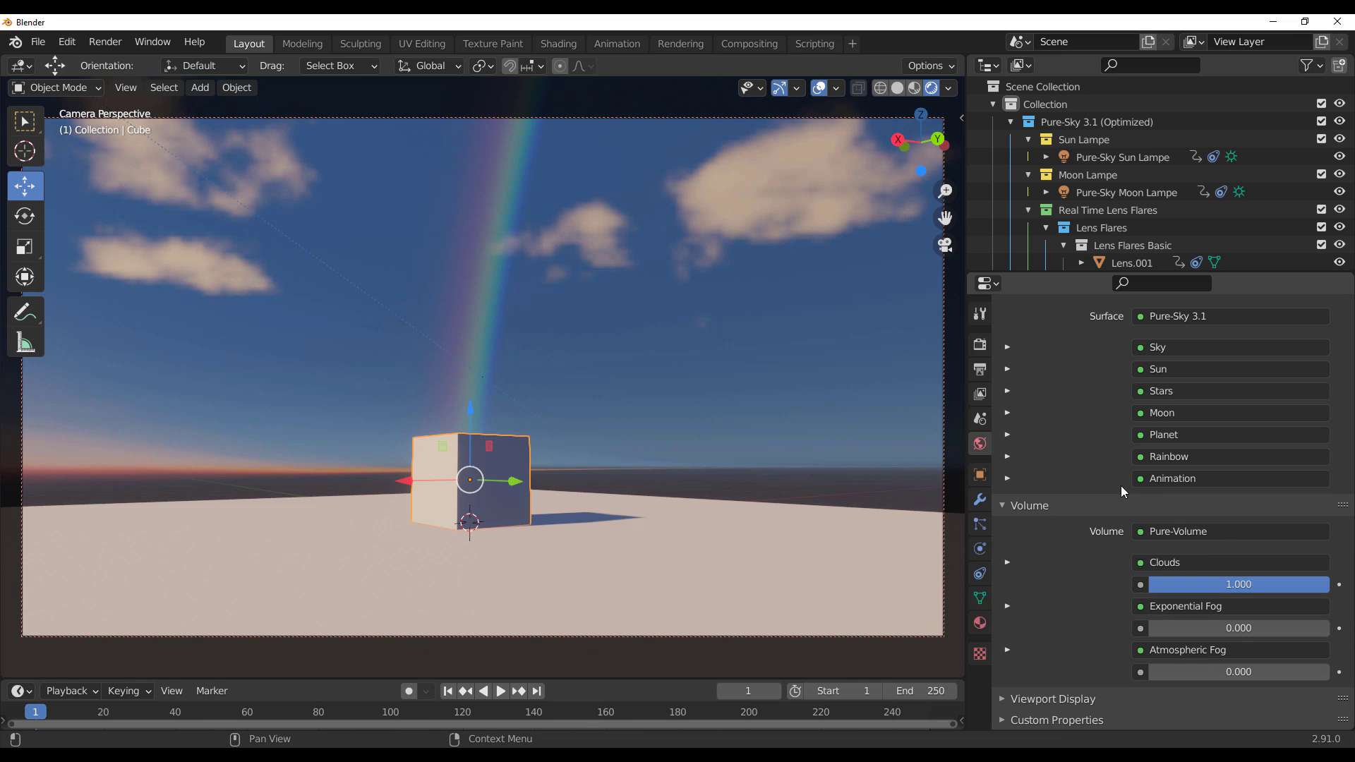
click(1011, 477)
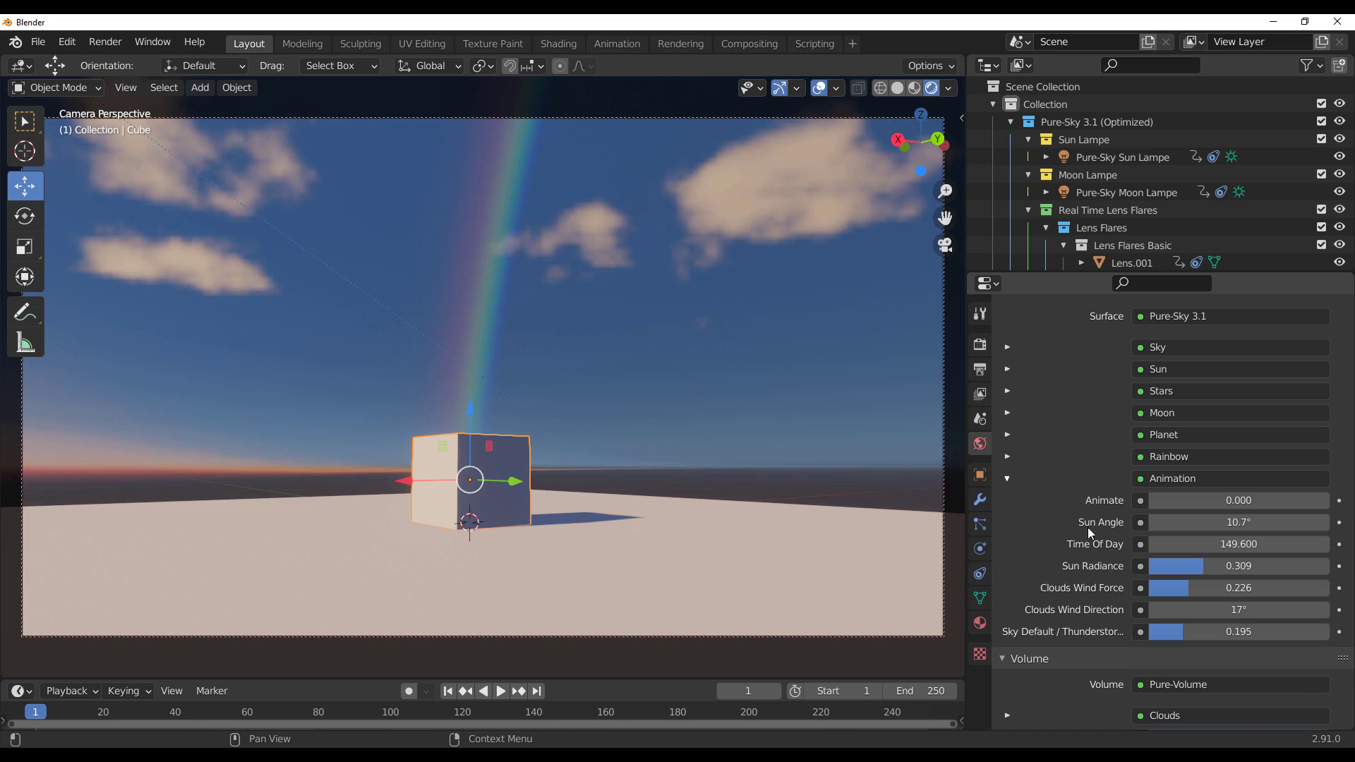
click(1207, 546)
key(Return)
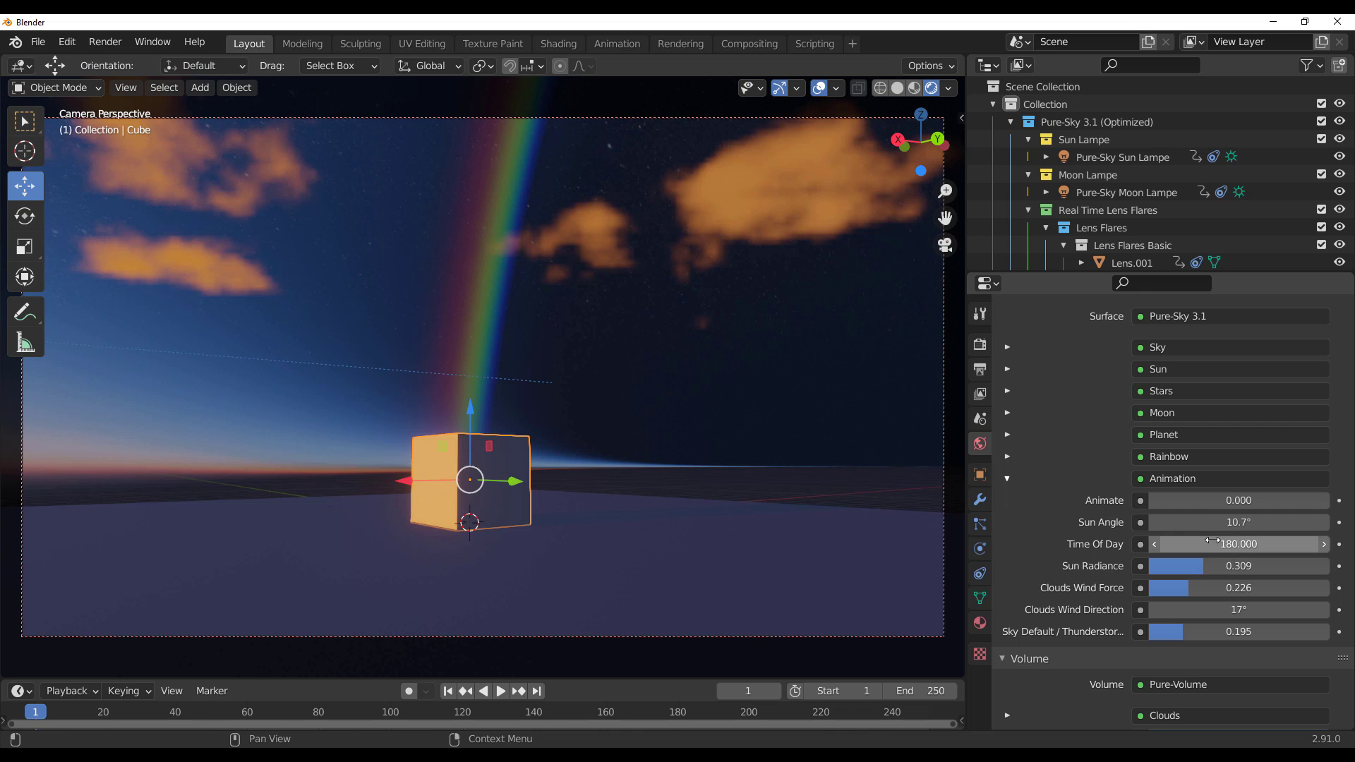
drag(1239, 545, 1277, 544)
click(1008, 479)
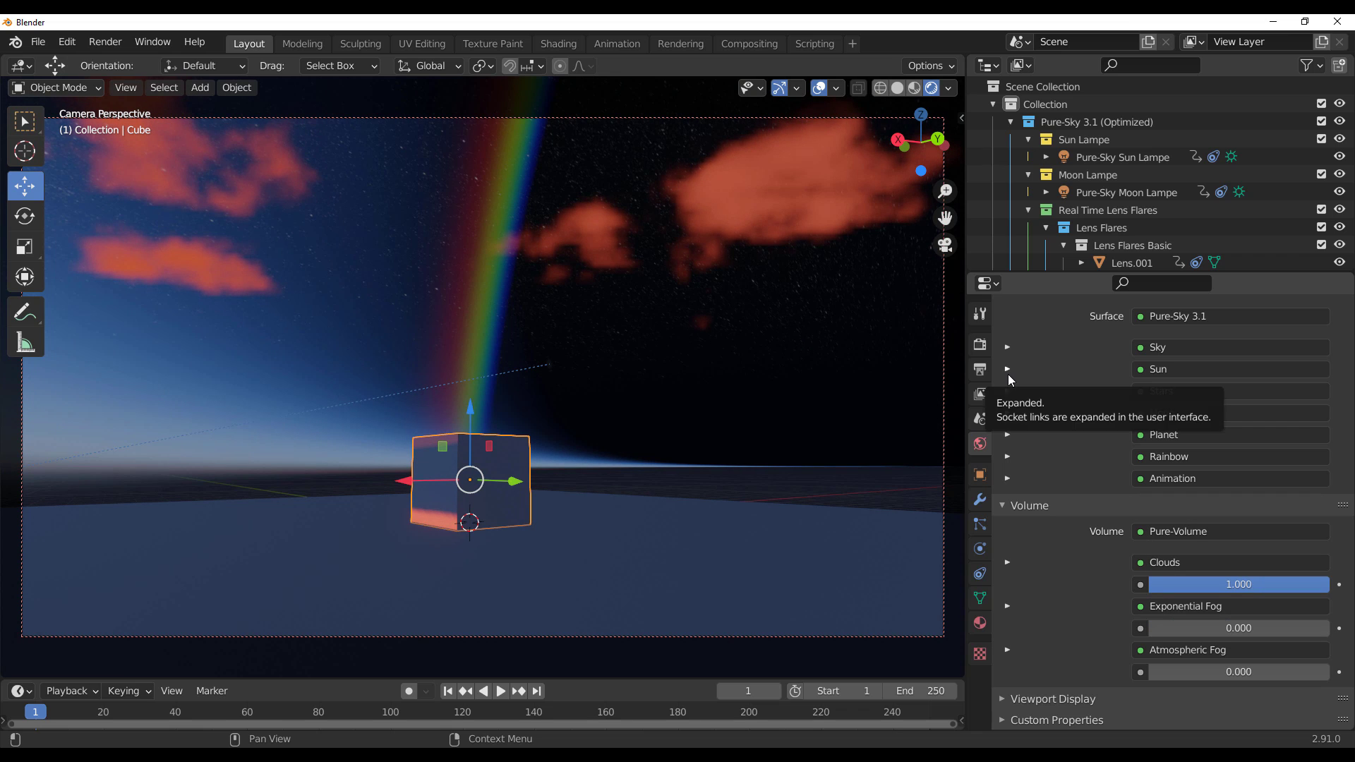
Step: Give the Pure-Sky moon a Full Halo of 0.525, bringing the moon into view
click(1008, 413)
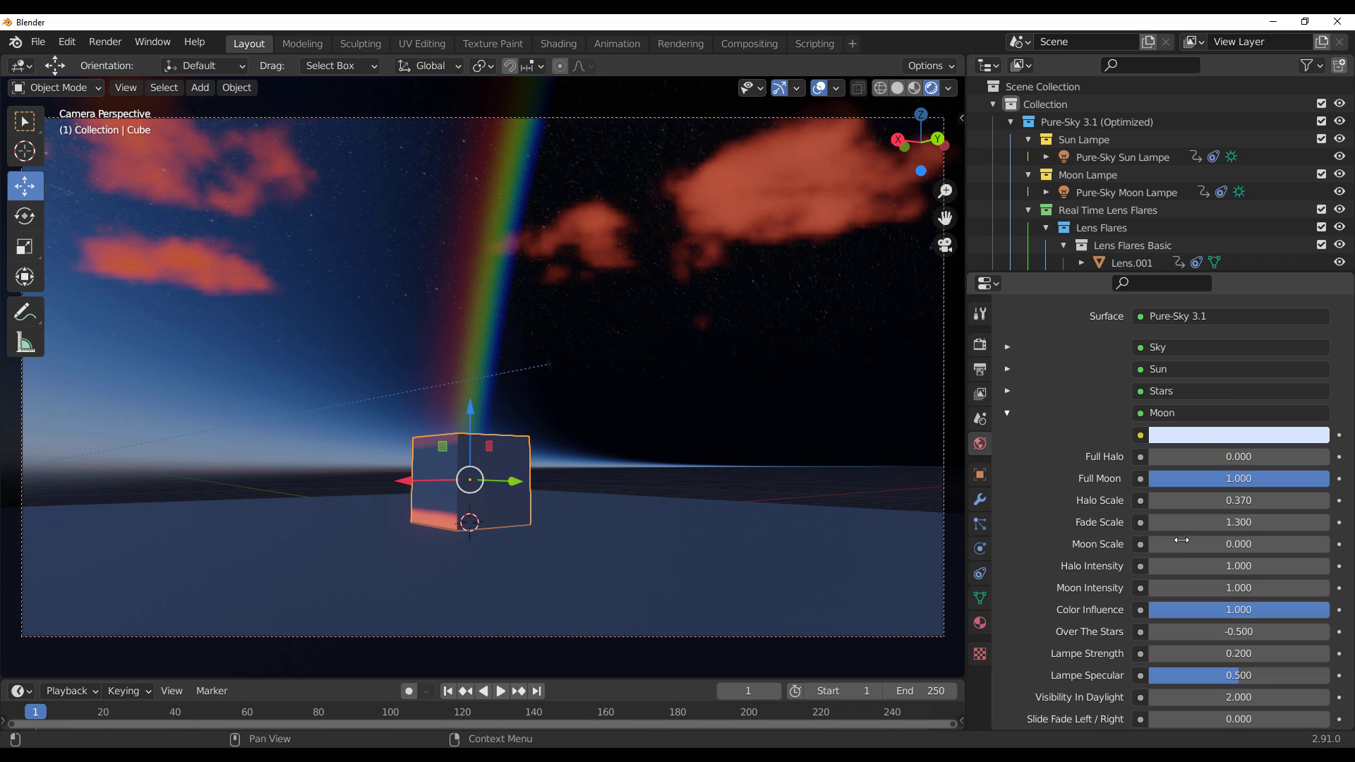
middle_drag(504, 428, 563, 311)
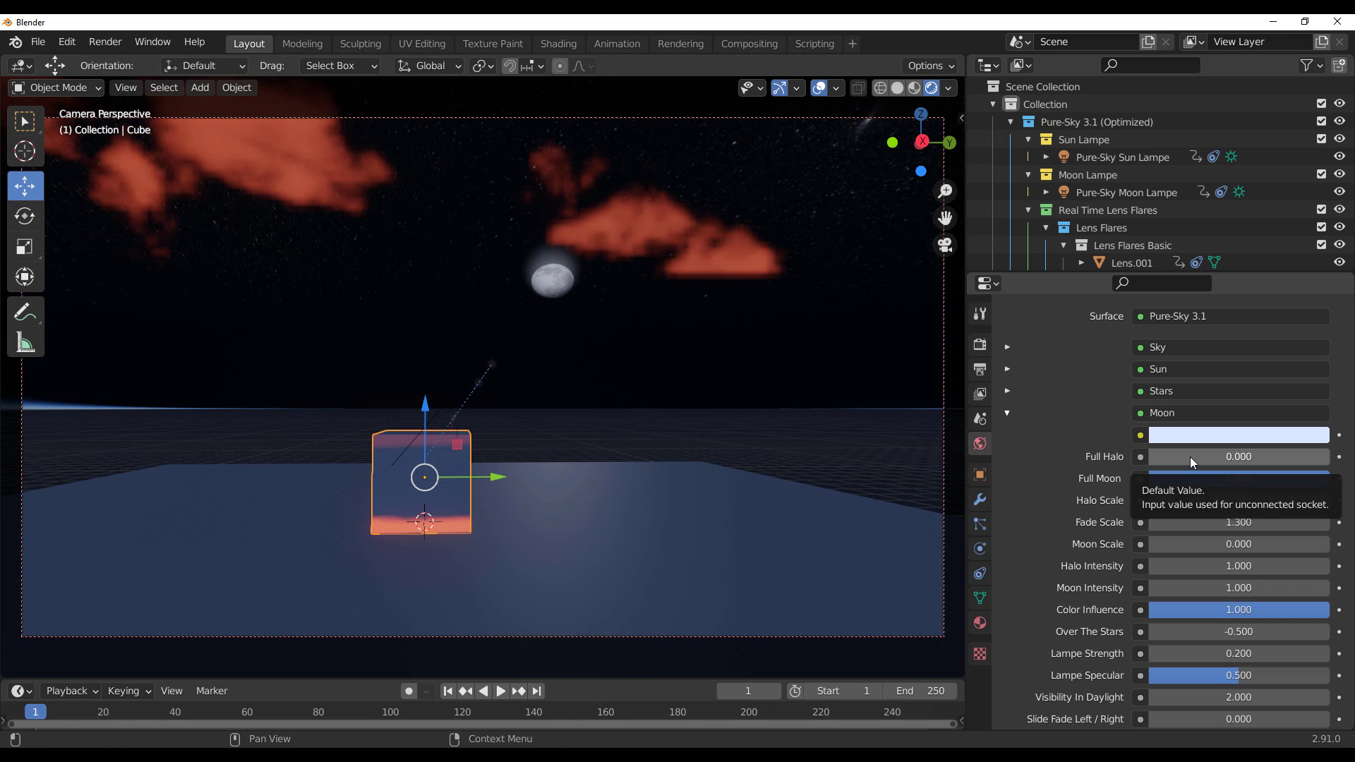
drag(1190, 456, 1149, 456)
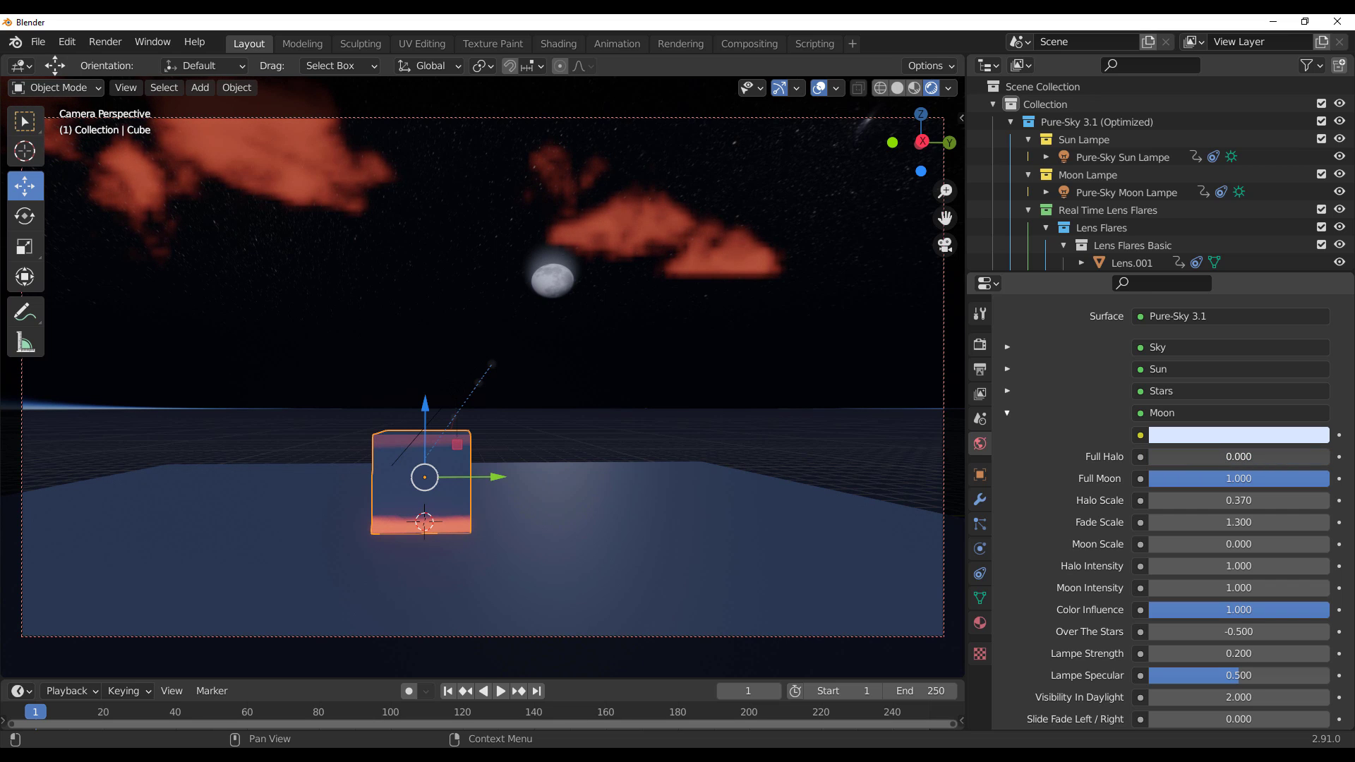
drag(1186, 456, 1250, 457)
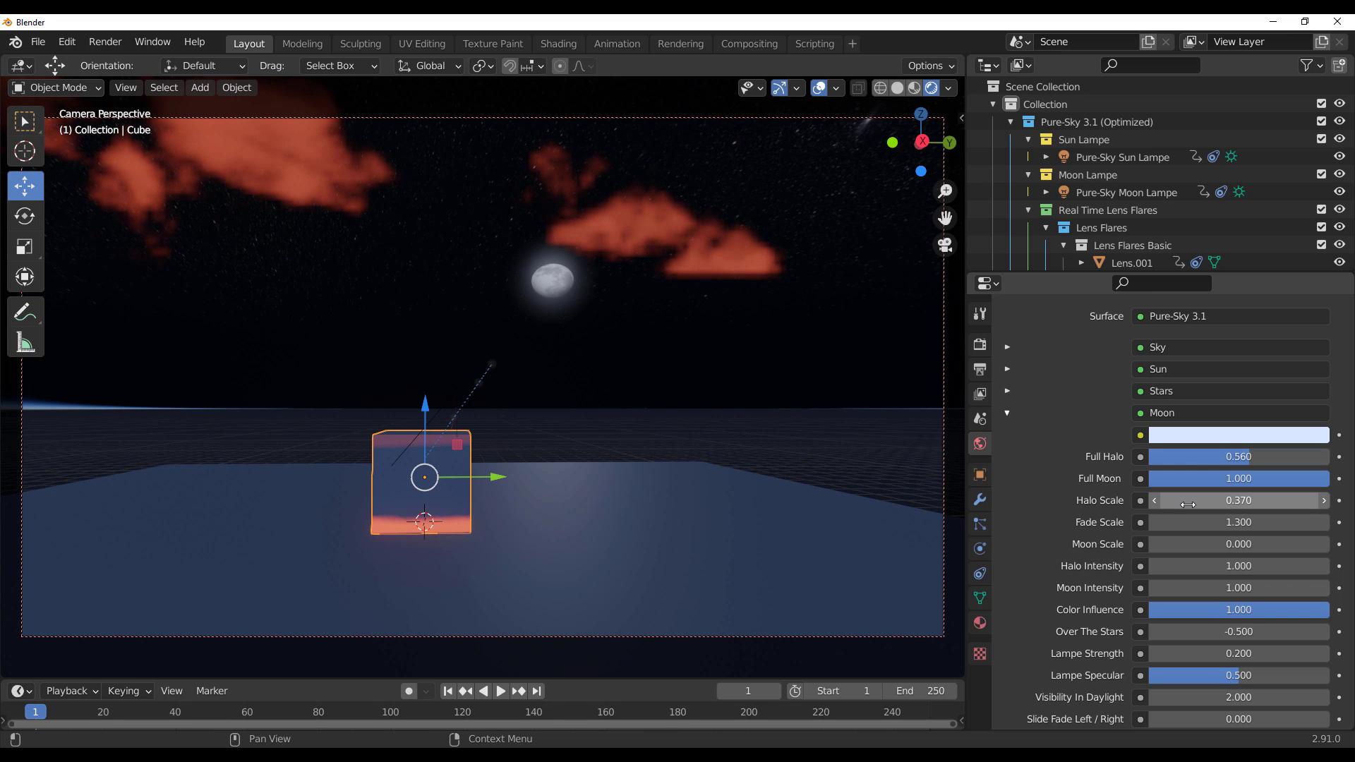
key(BackSpace)
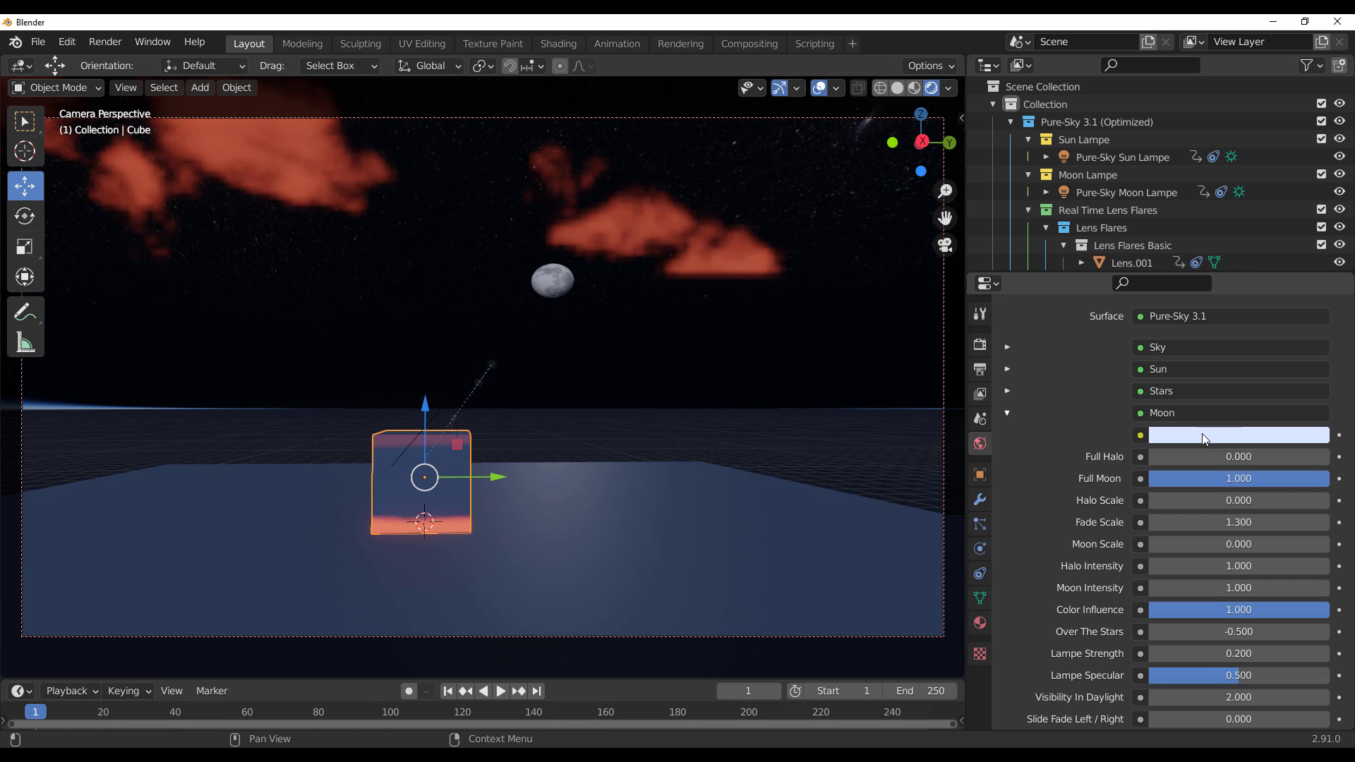
key(BackSpace)
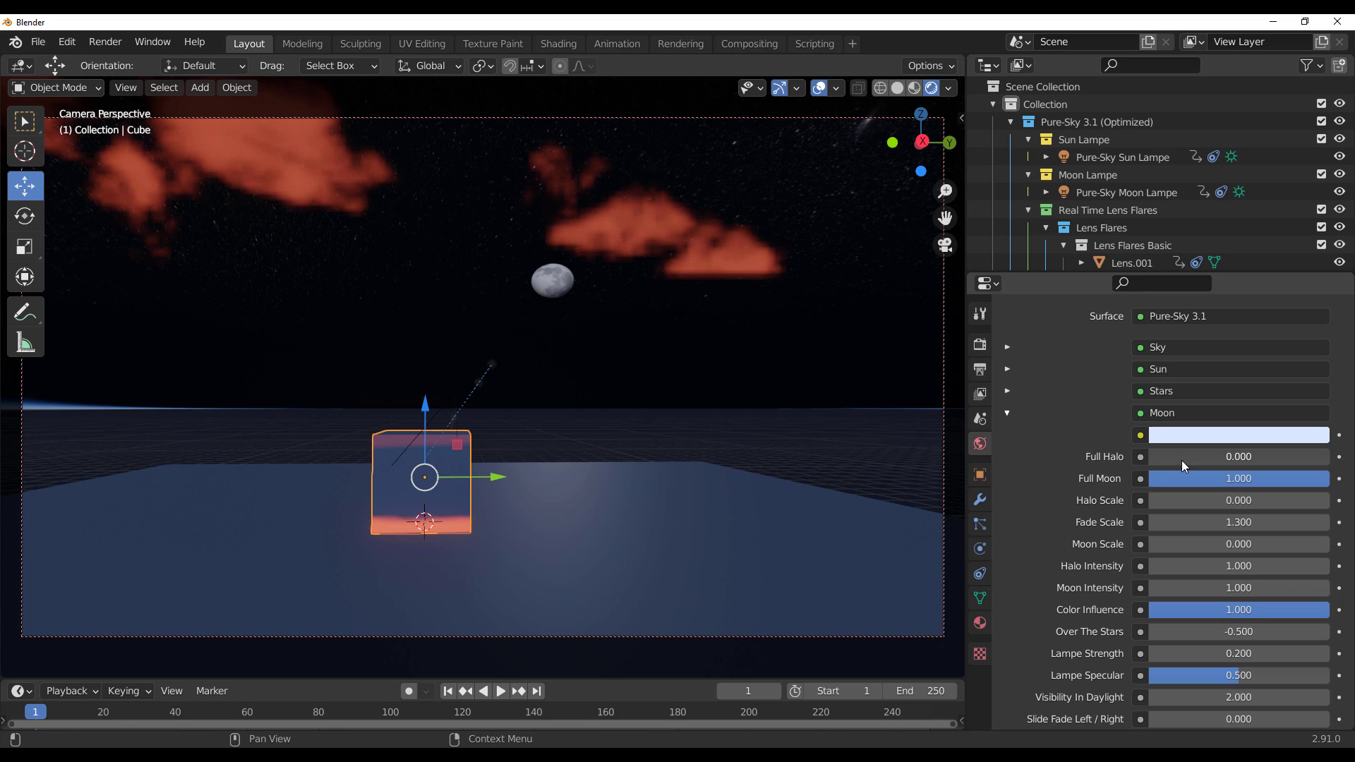
drag(1181, 461, 1244, 461)
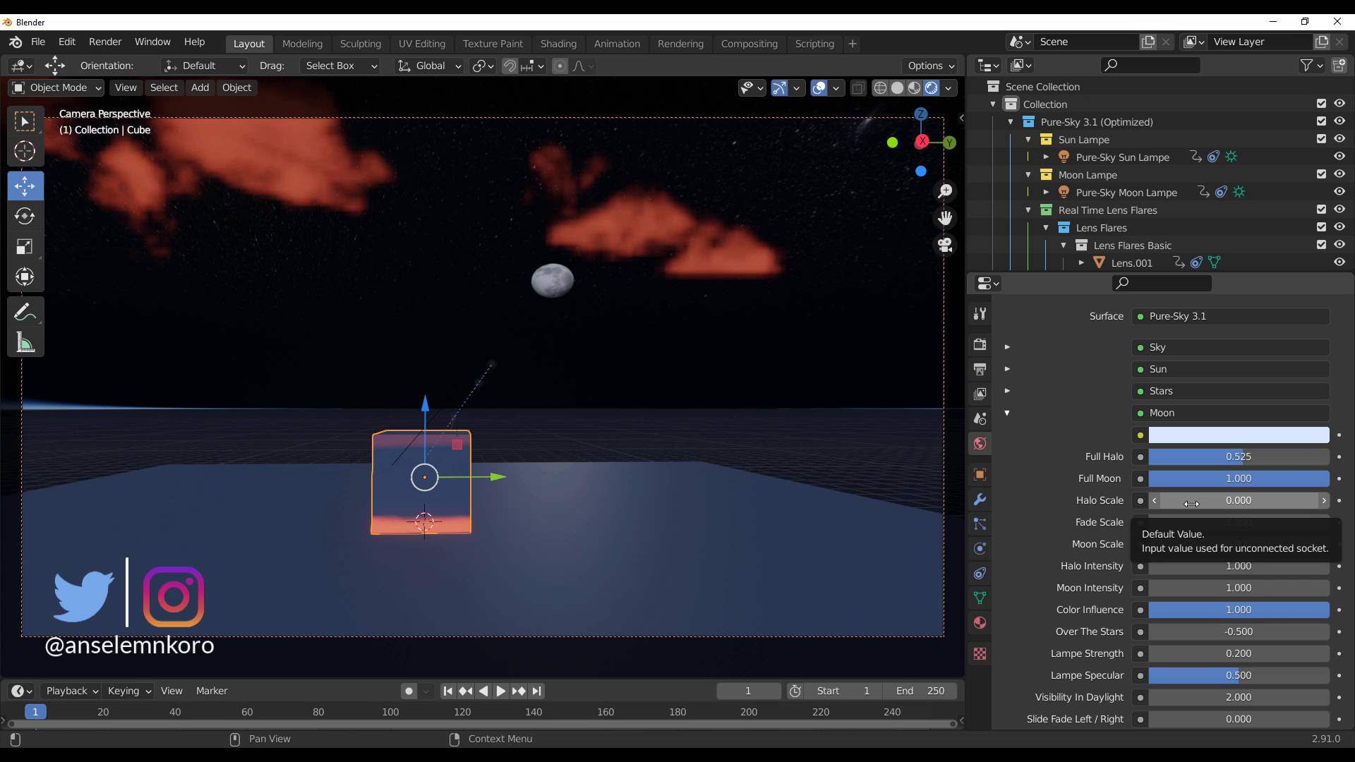
Step: Set moon Halo Scale 1.500, Moon Scale 2.900 and Moon Intensity 1.300
drag(1192, 503, 1208, 545)
drag(1239, 588, 1200, 588)
scroll(1121, 579, down, 5)
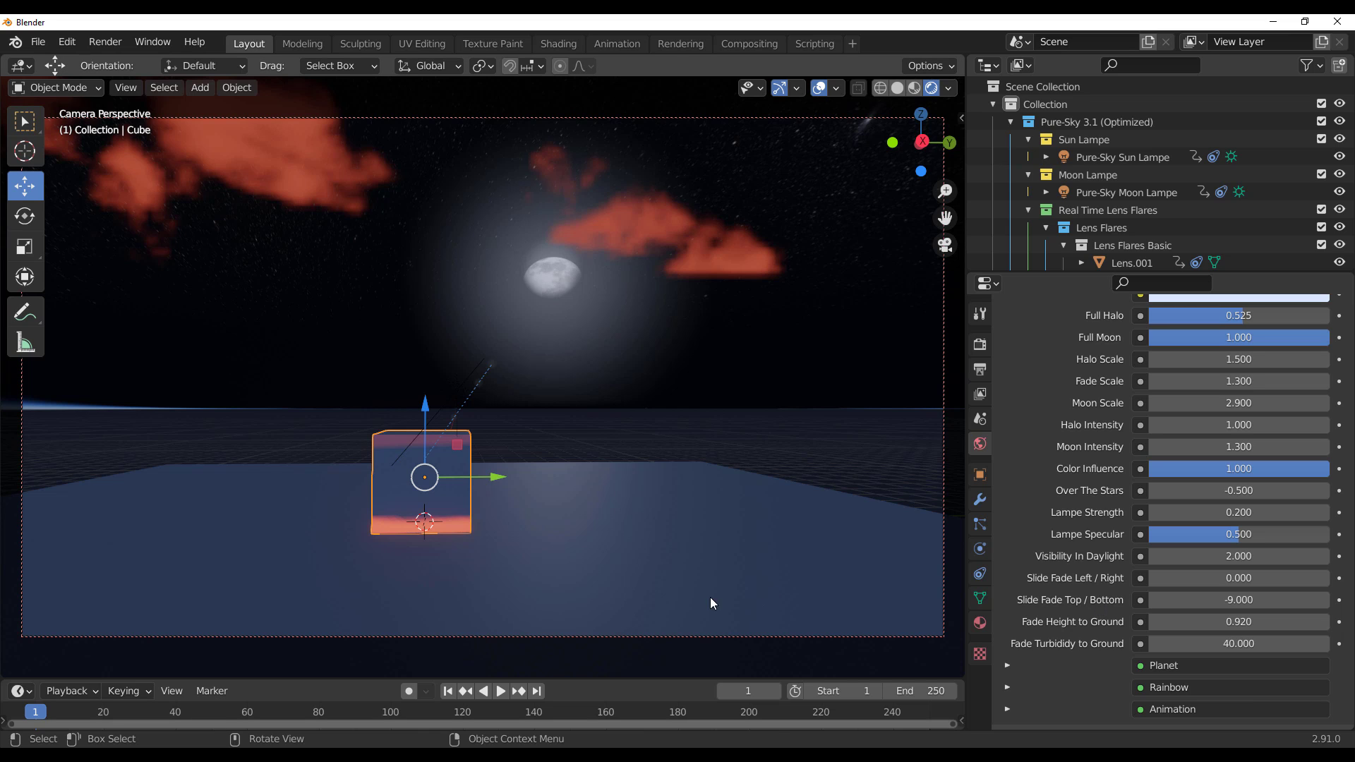
click(659, 515)
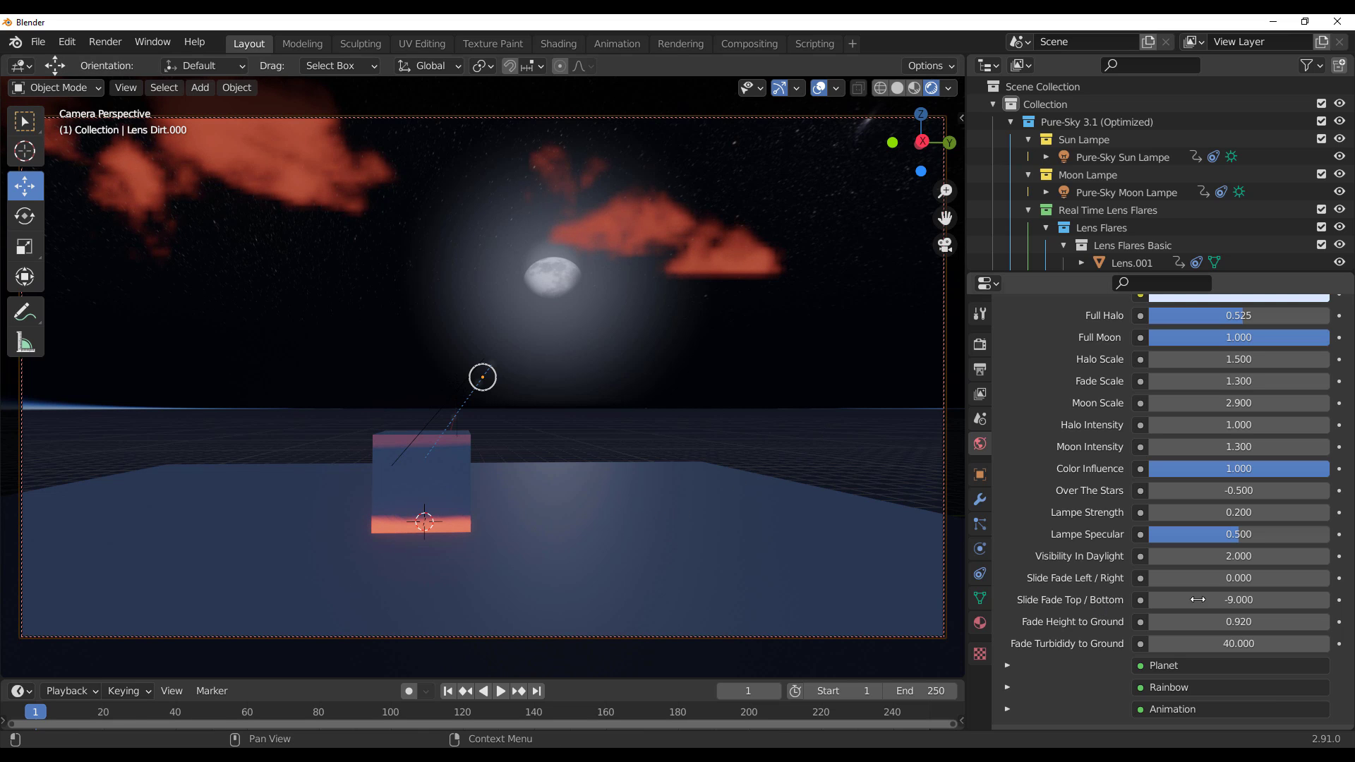
scroll(1240, 486, up, 8)
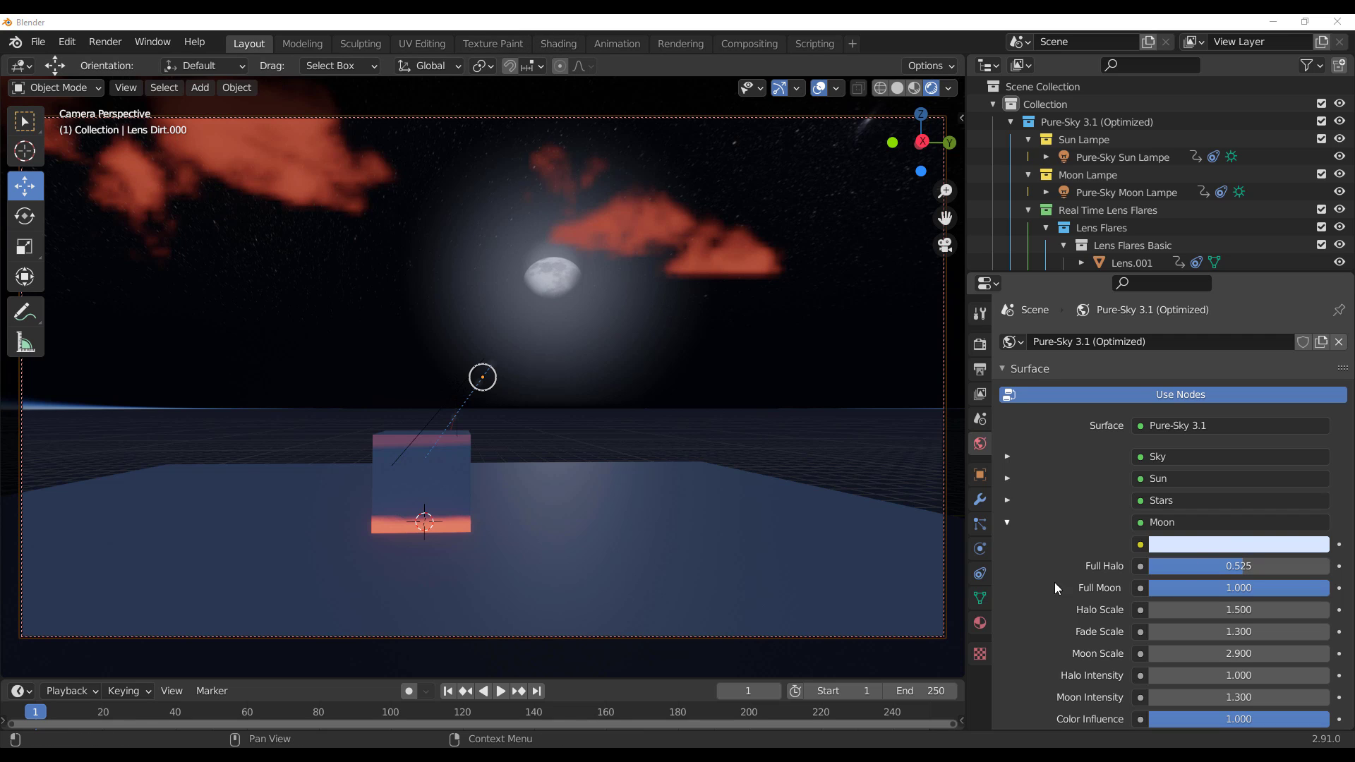
Step: Set the Pure-Sky Stars Intensity to 2.100 for a brighter starfield
click(1007, 500)
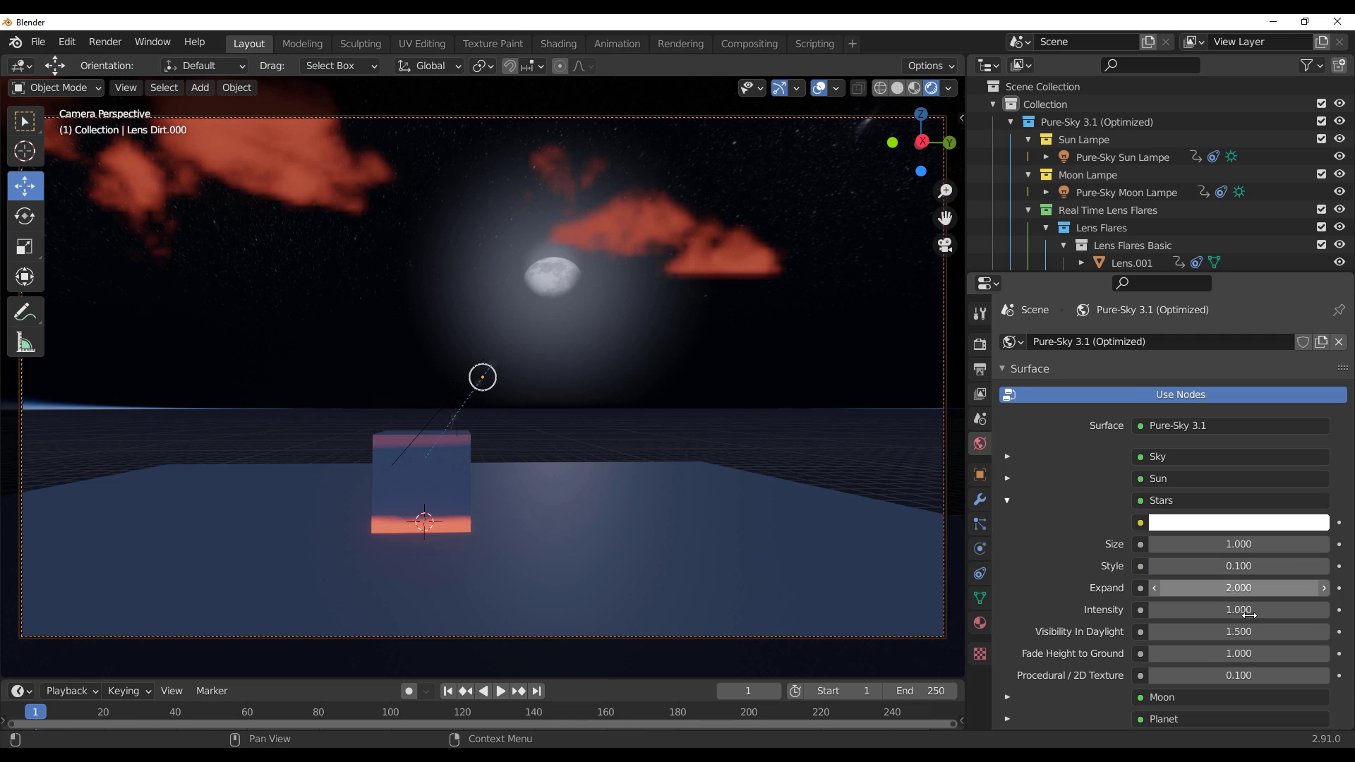
drag(1249, 616, 1340, 616)
middle_drag(590, 298, 716, 278)
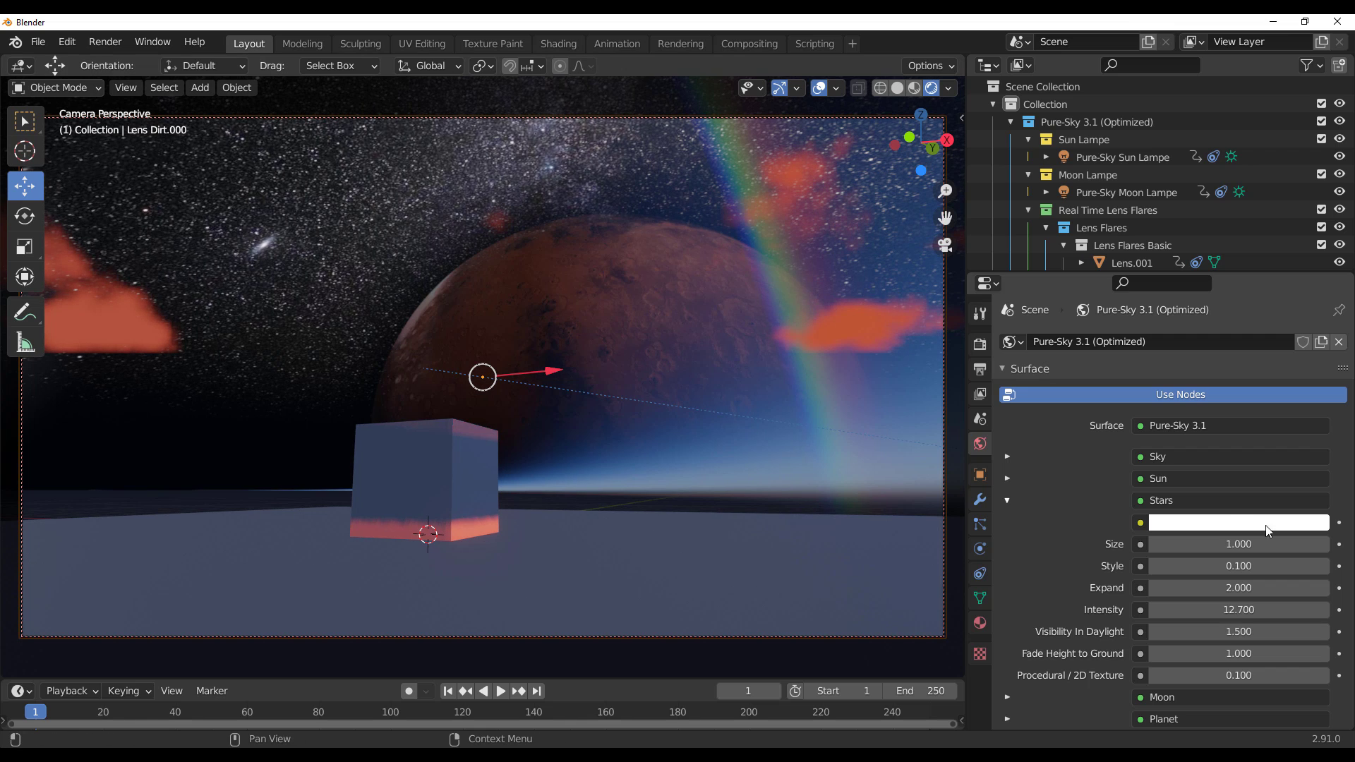
drag(1264, 610, 1181, 610)
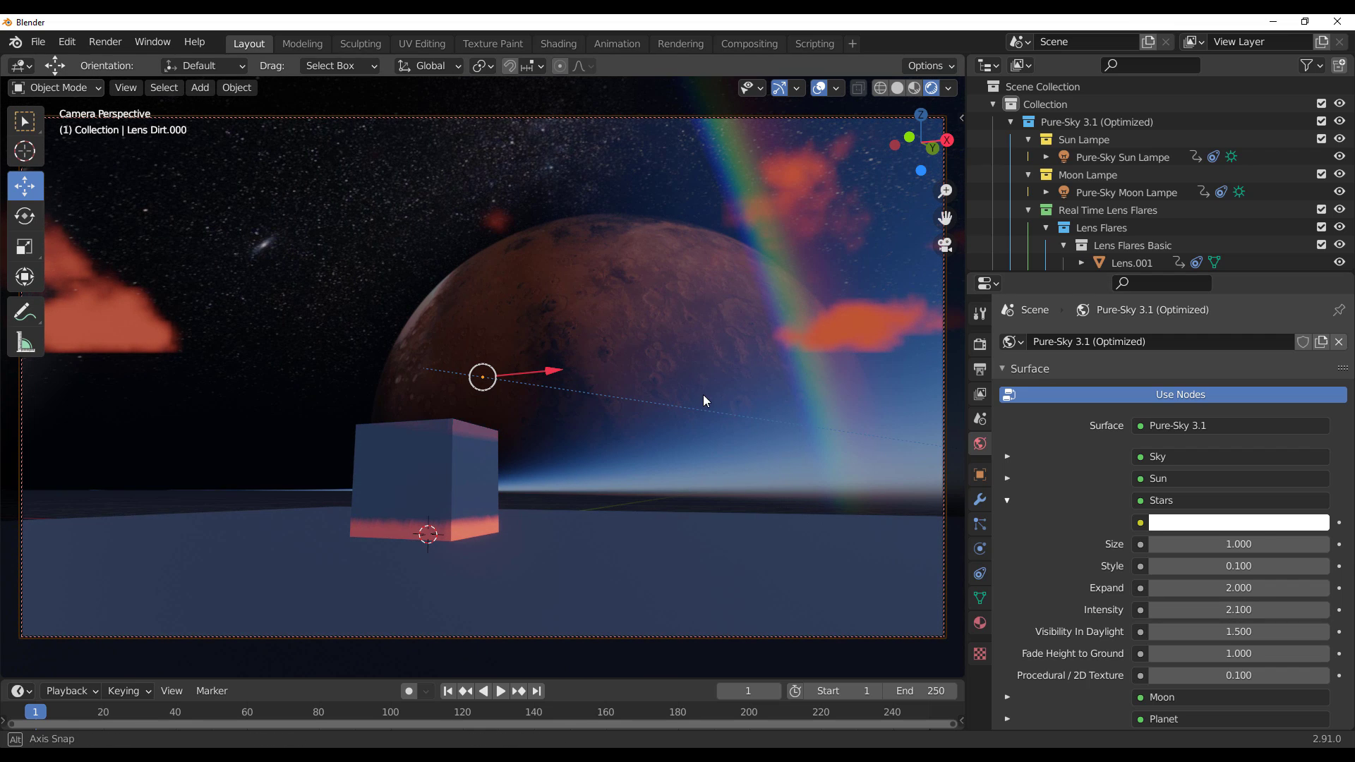
middle_drag(703, 395, 653, 396)
Step: Enlarge the red planet with Fade Scale 17.000 and Planet Scale 9.200
click(1008, 501)
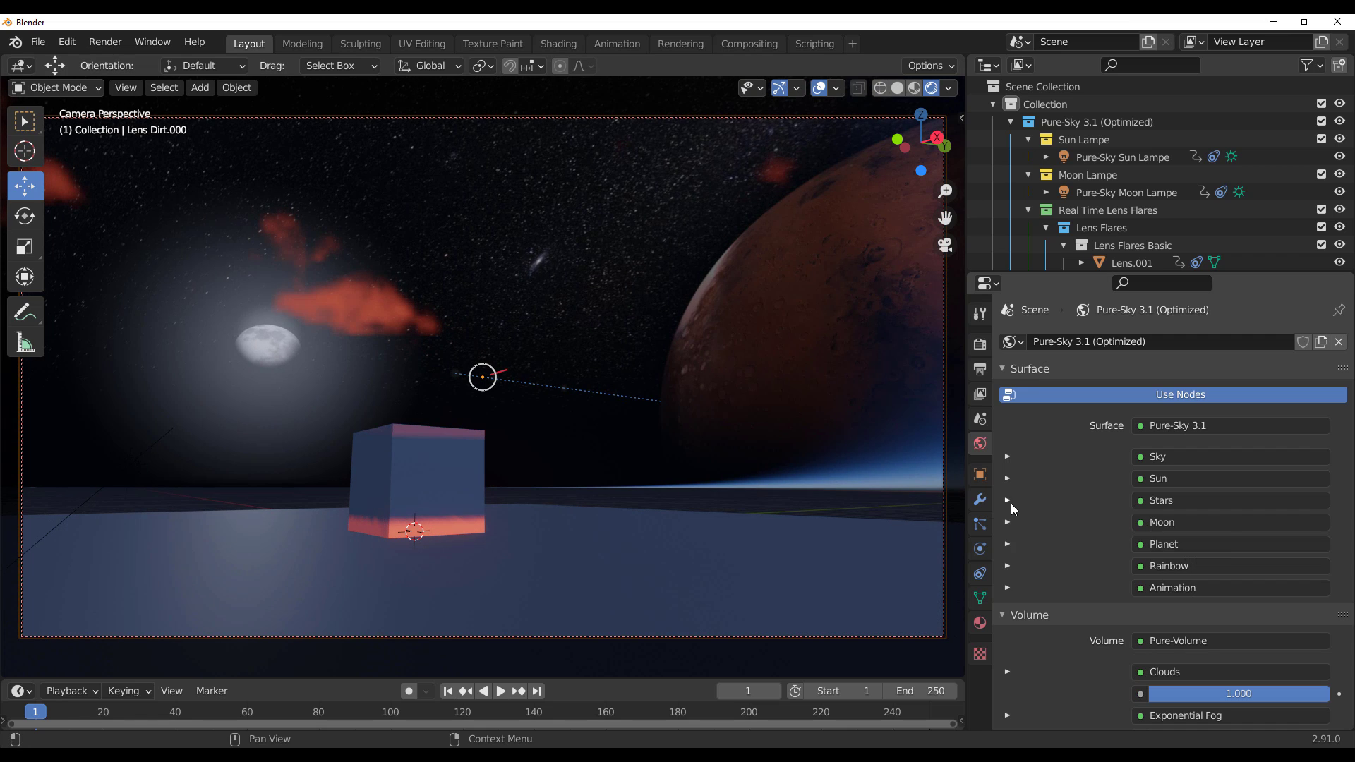
click(1007, 543)
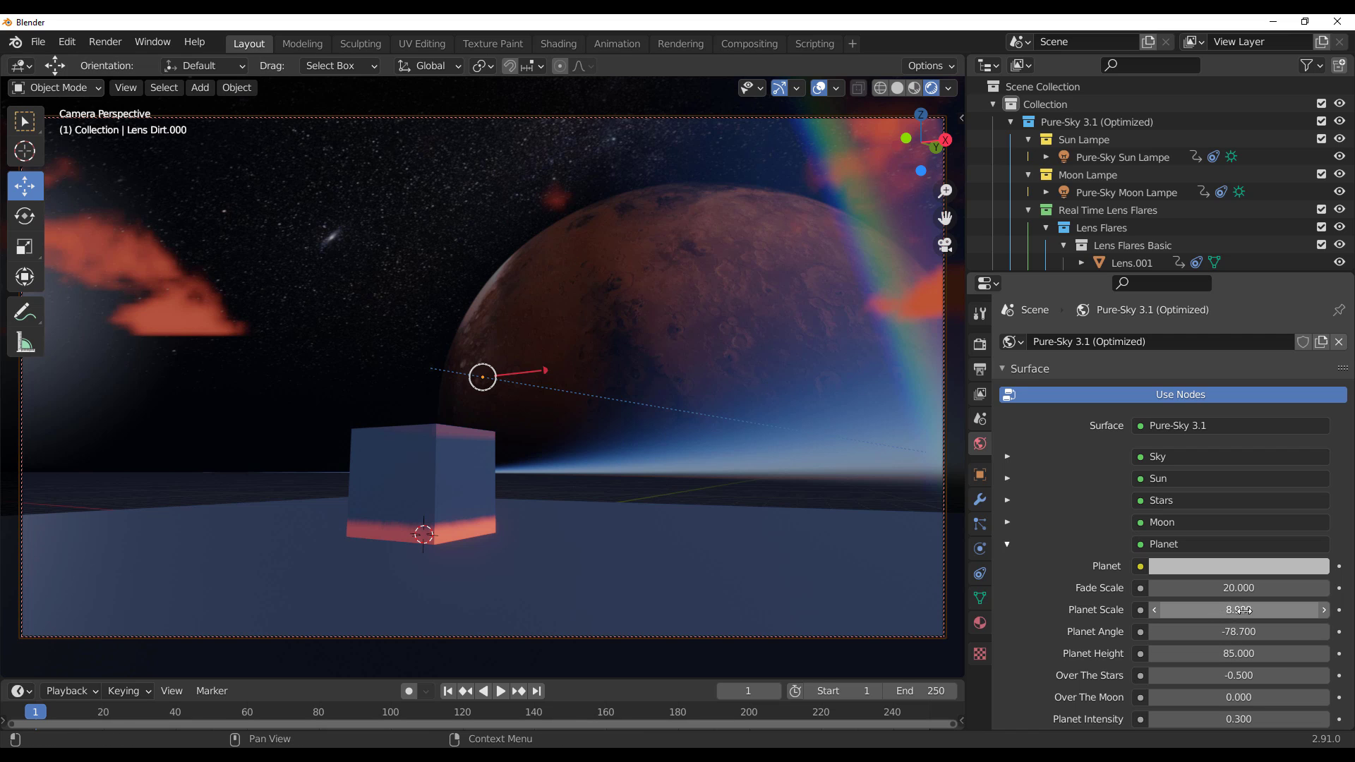
scroll(1035, 607, down, 1)
drag(1263, 560, 1231, 560)
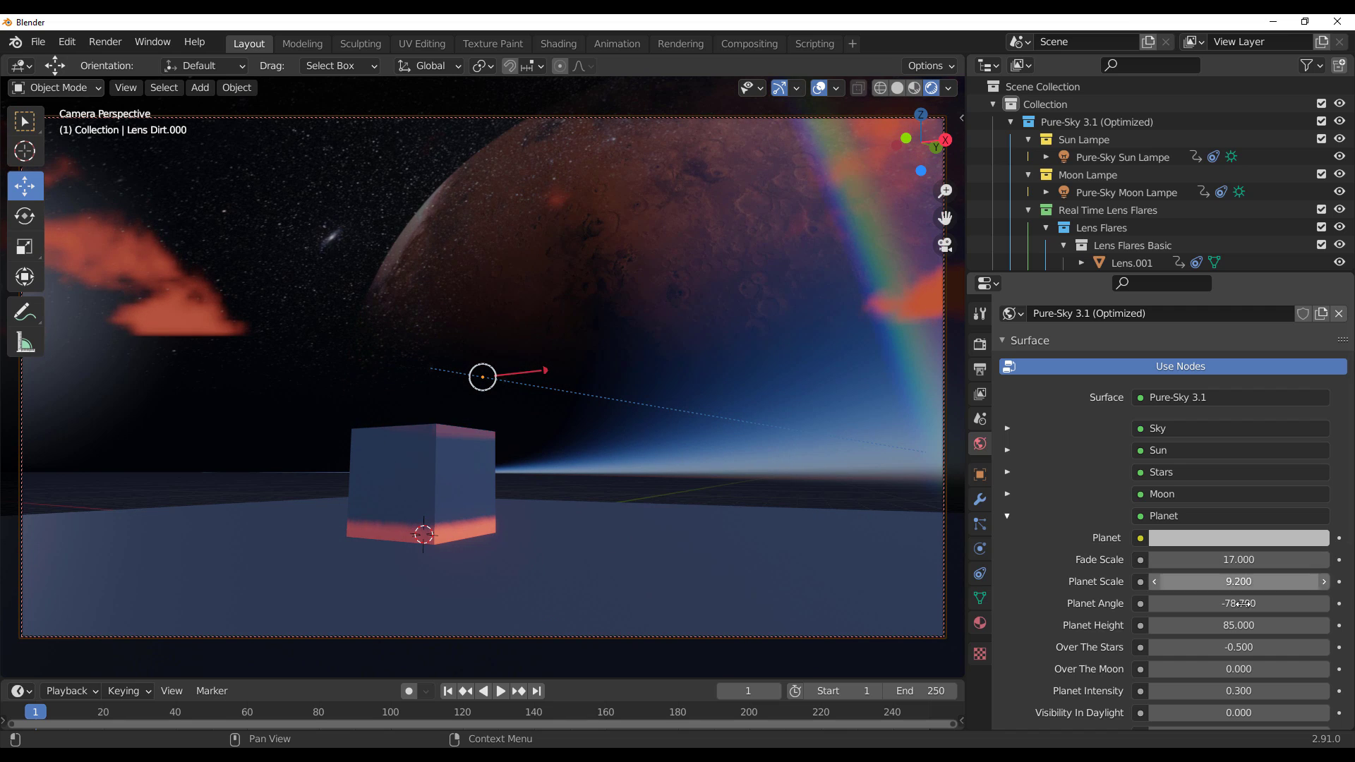
scroll(1133, 609, down, 5)
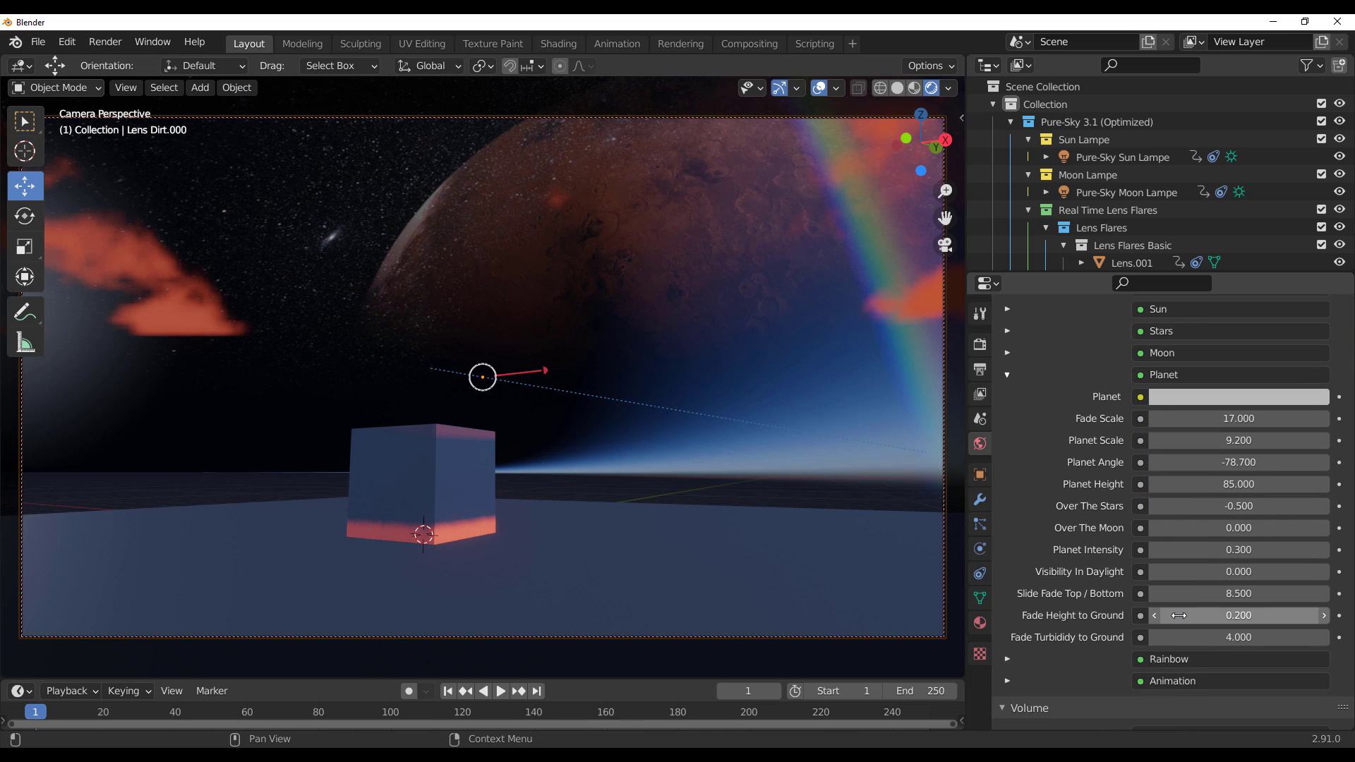
scroll(1059, 565, up, 4)
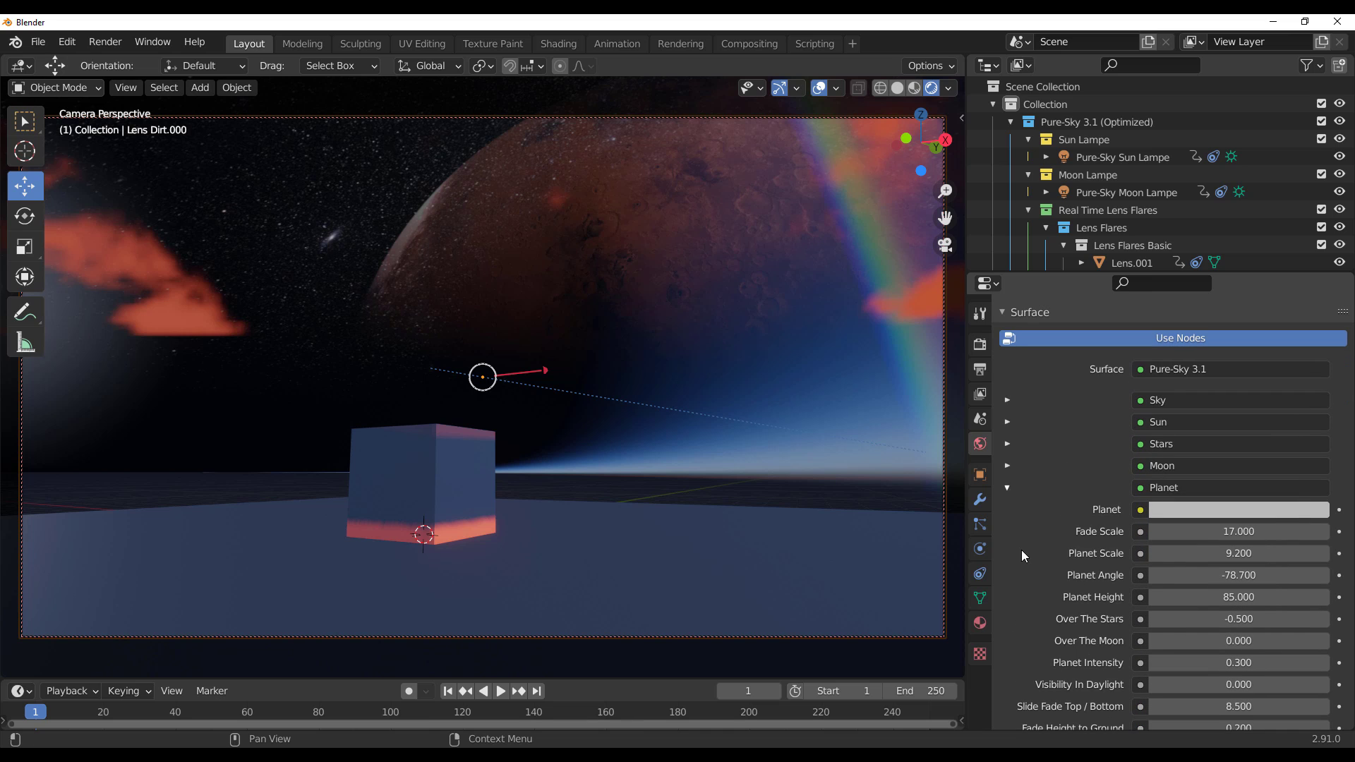
click(1007, 489)
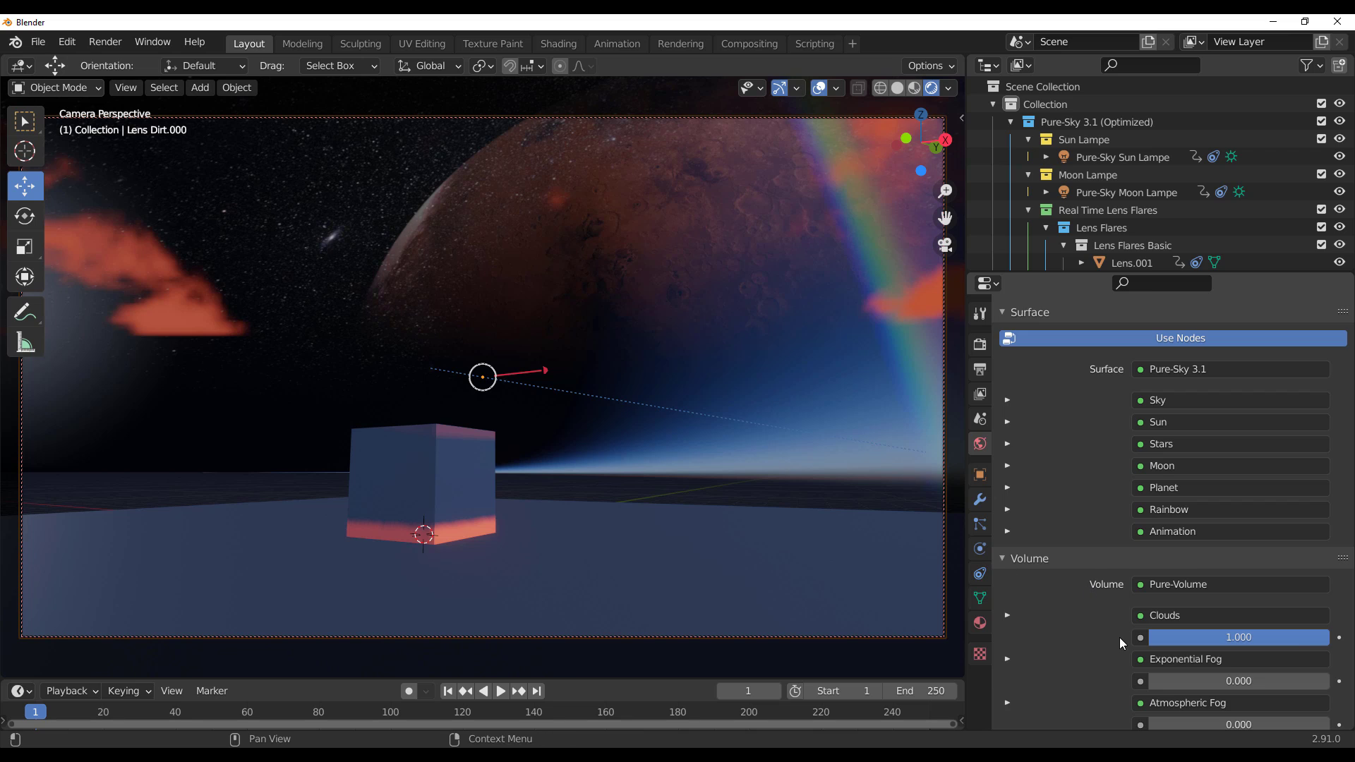
Step: Enter 194.2 as the Pure-Sky Time Of Day and orbit to view the sky
scroll(1119, 638, down, 2)
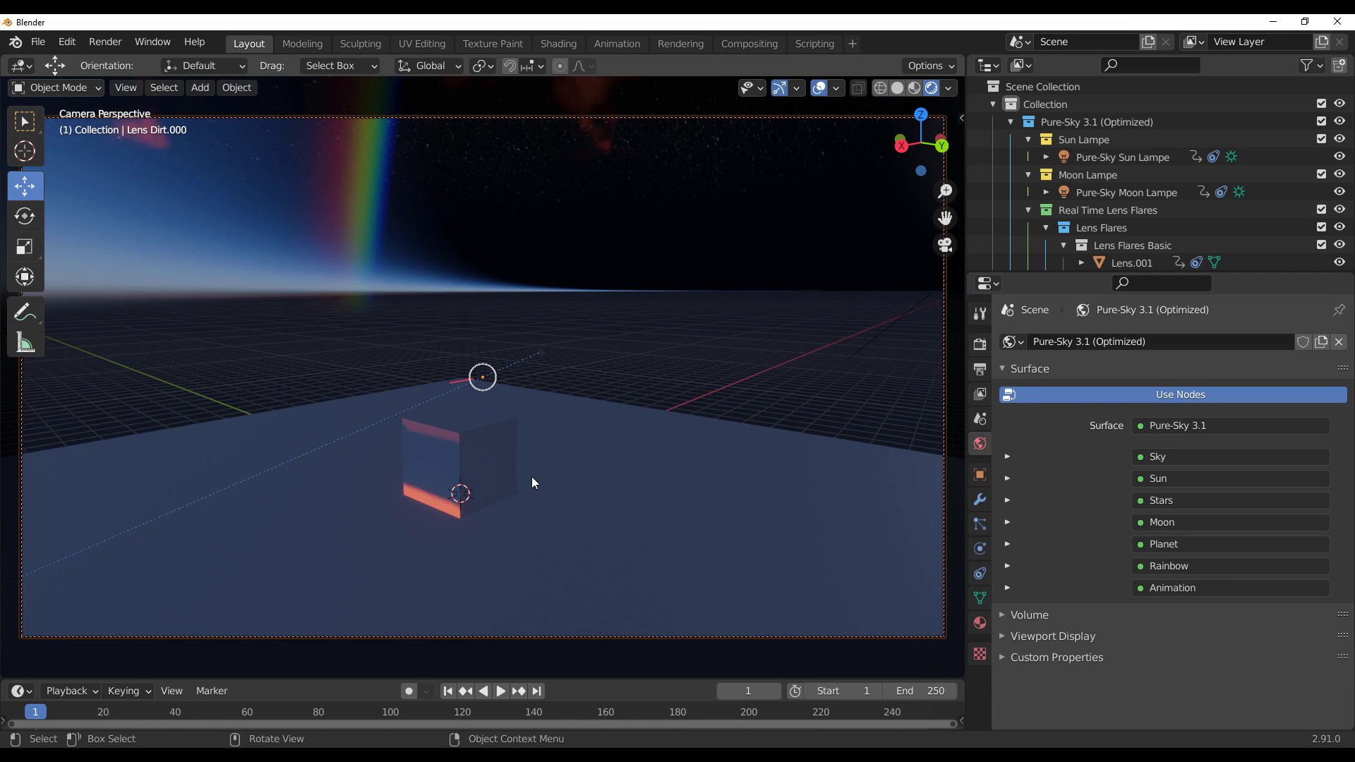
middle_drag(531, 476, 486, 418)
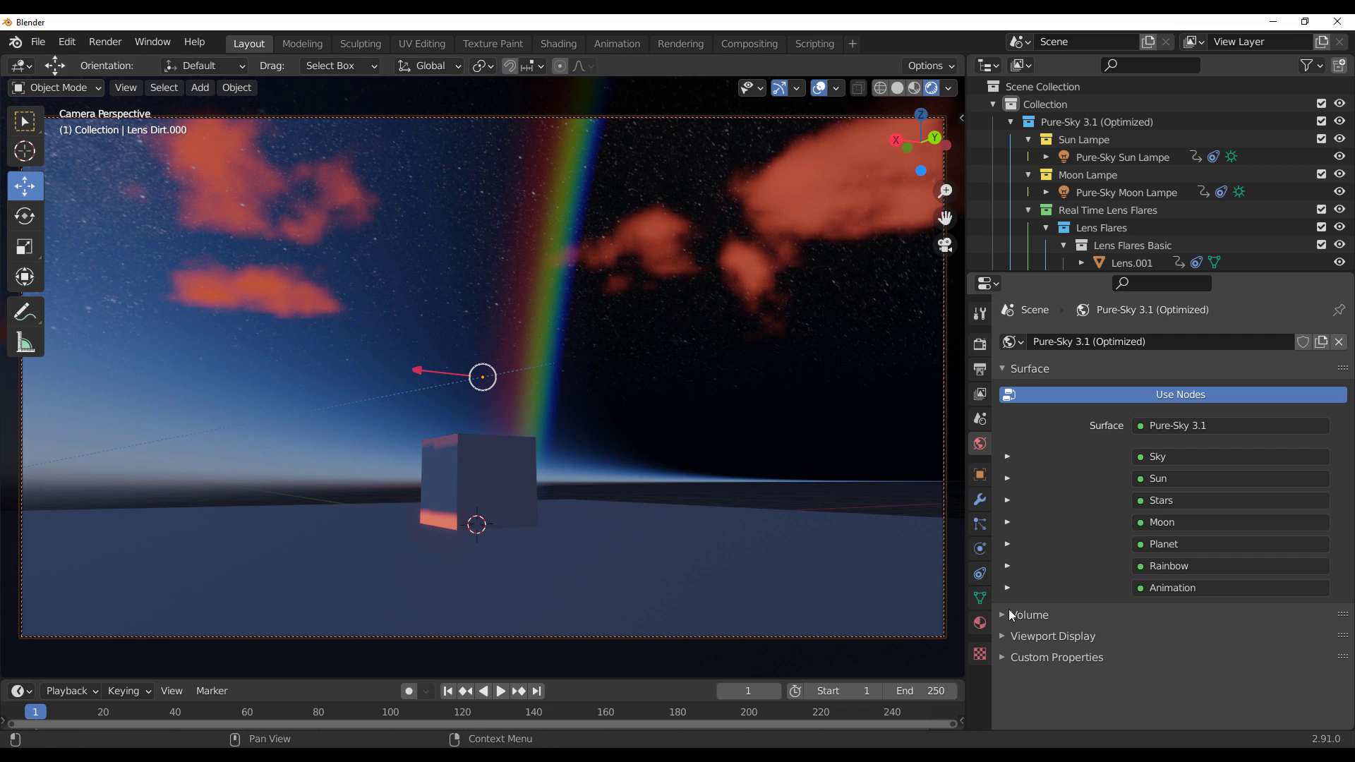
click(1007, 588)
click(1239, 654)
text(194.2)
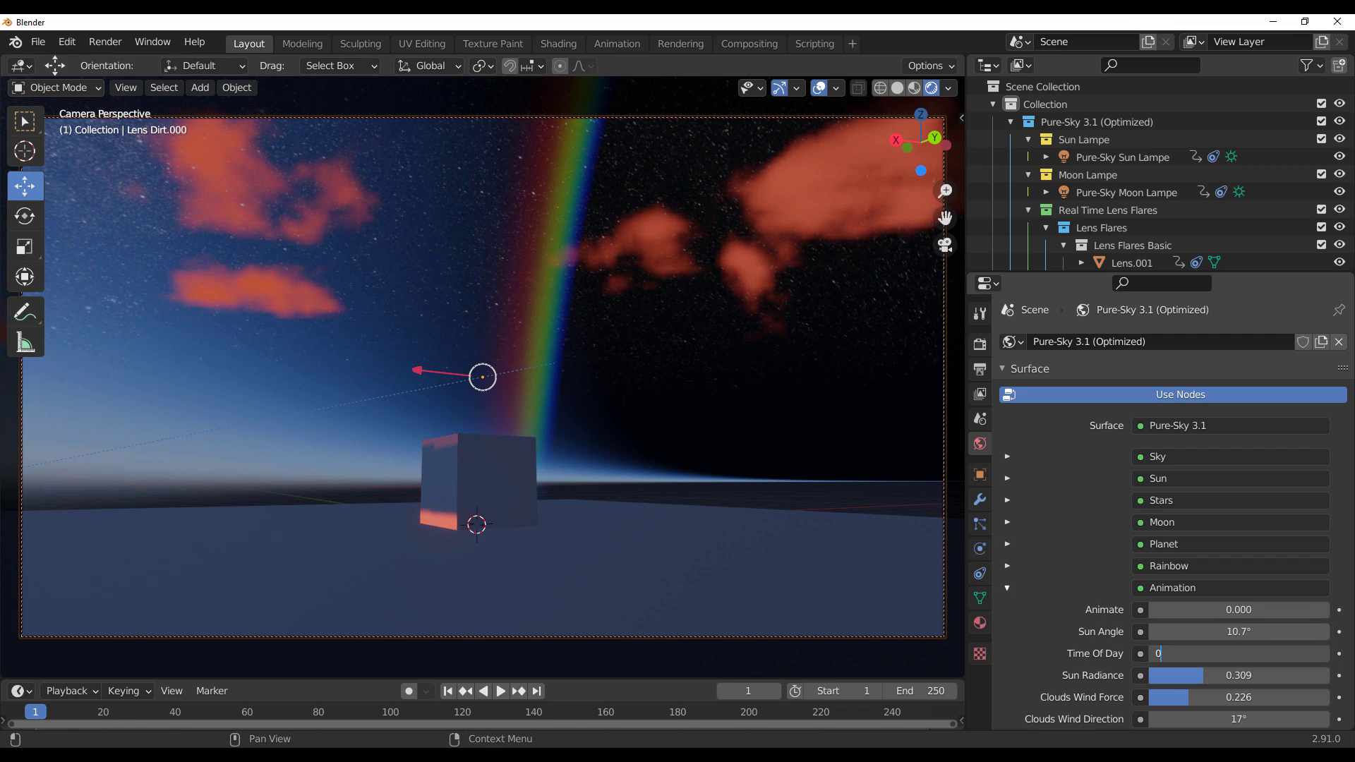
key(Return)
middle_drag(622, 526, 571, 530)
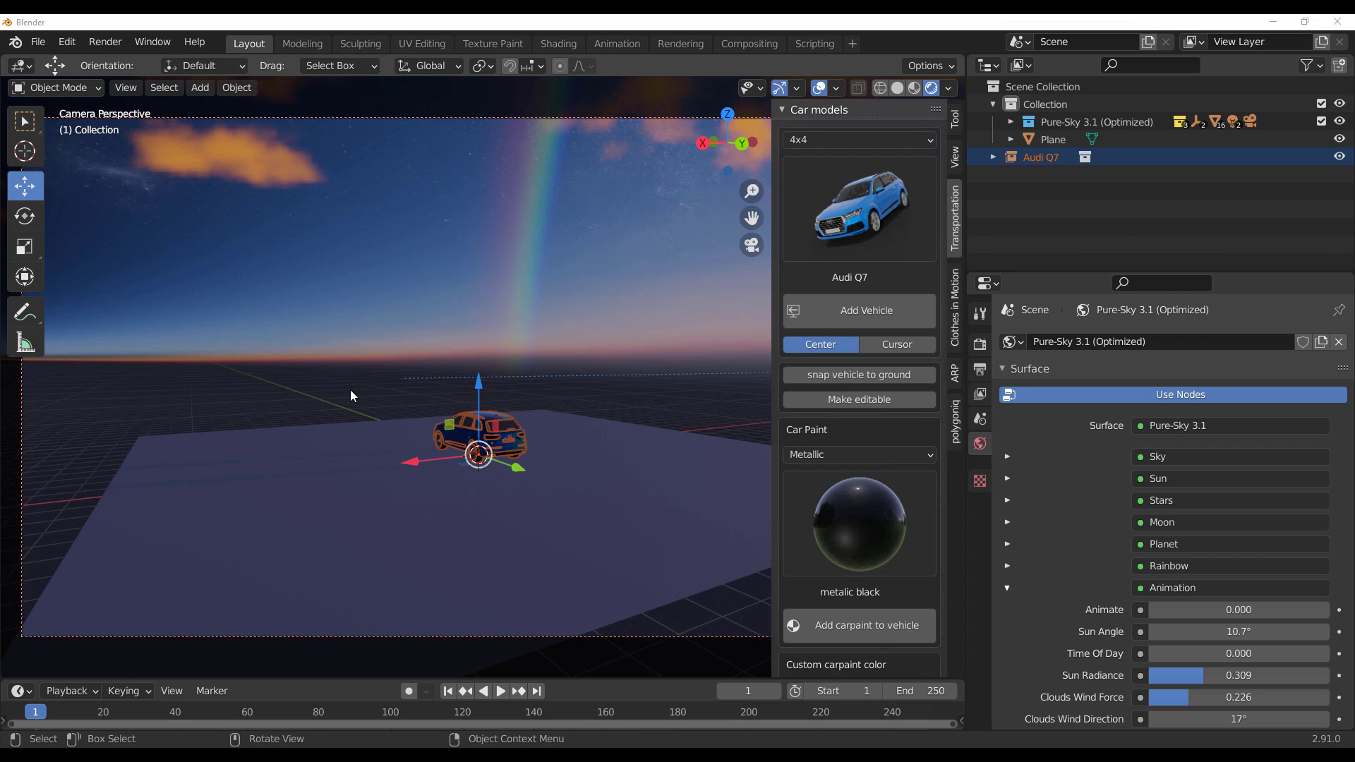
Step: Move the Audi Q7 across the ground into the cube's former spot
middle_drag(392, 421, 545, 434)
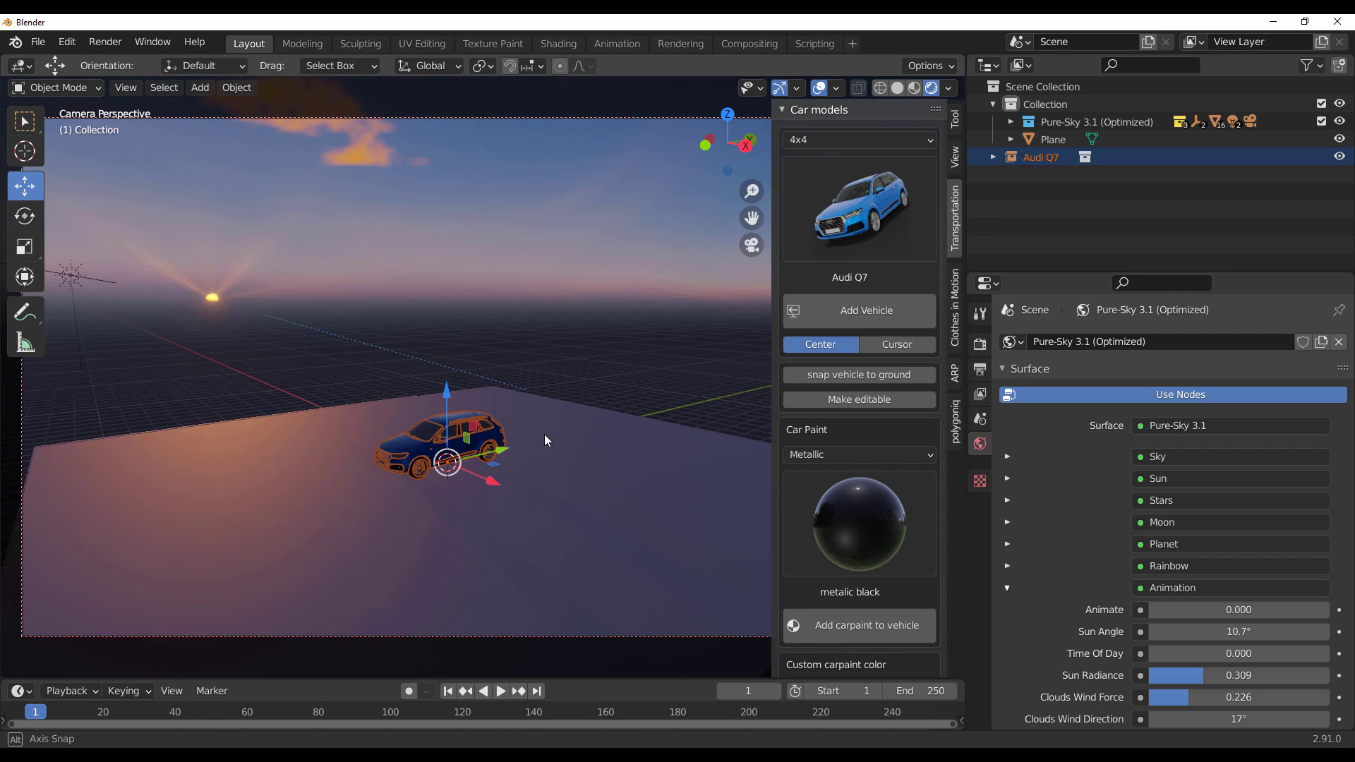
scroll(425, 533, up, 4)
drag(425, 532, 512, 422)
scroll(525, 435, up, 3)
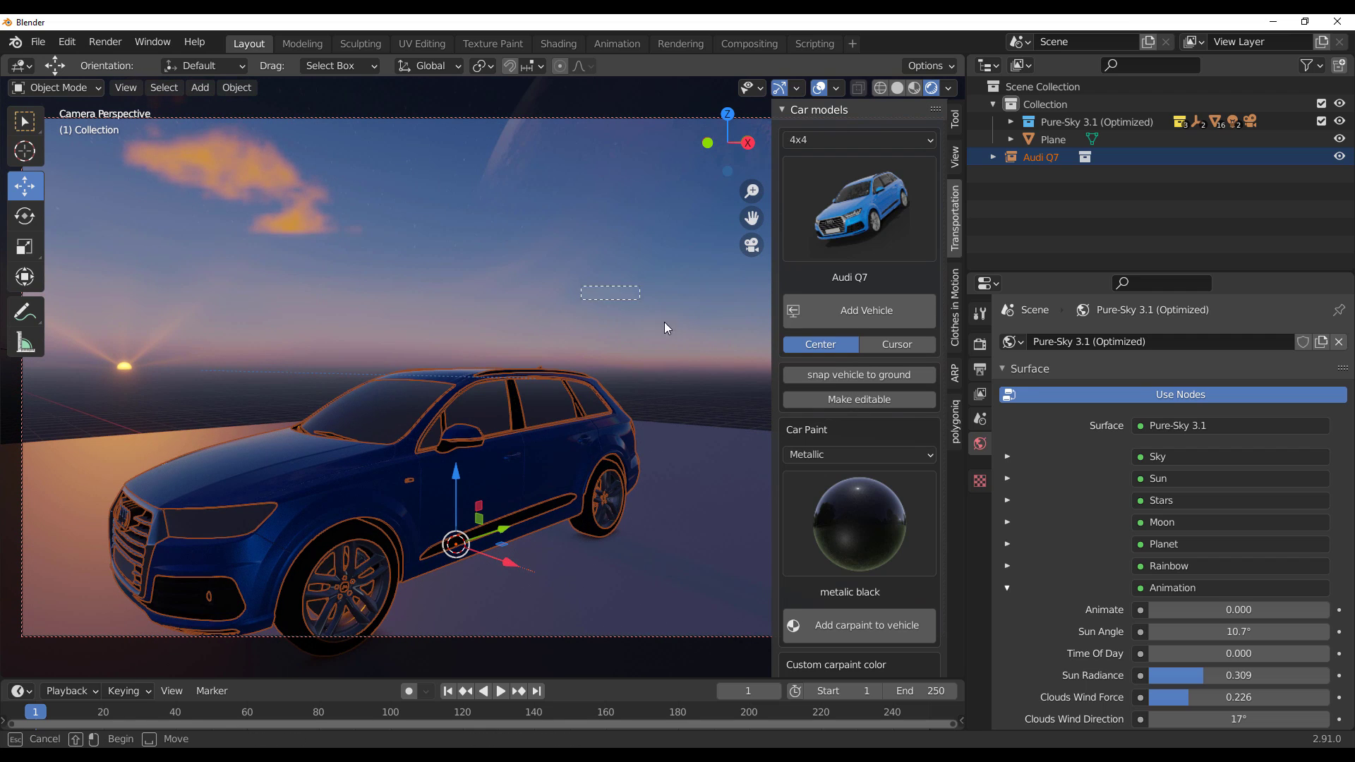
click(664, 322)
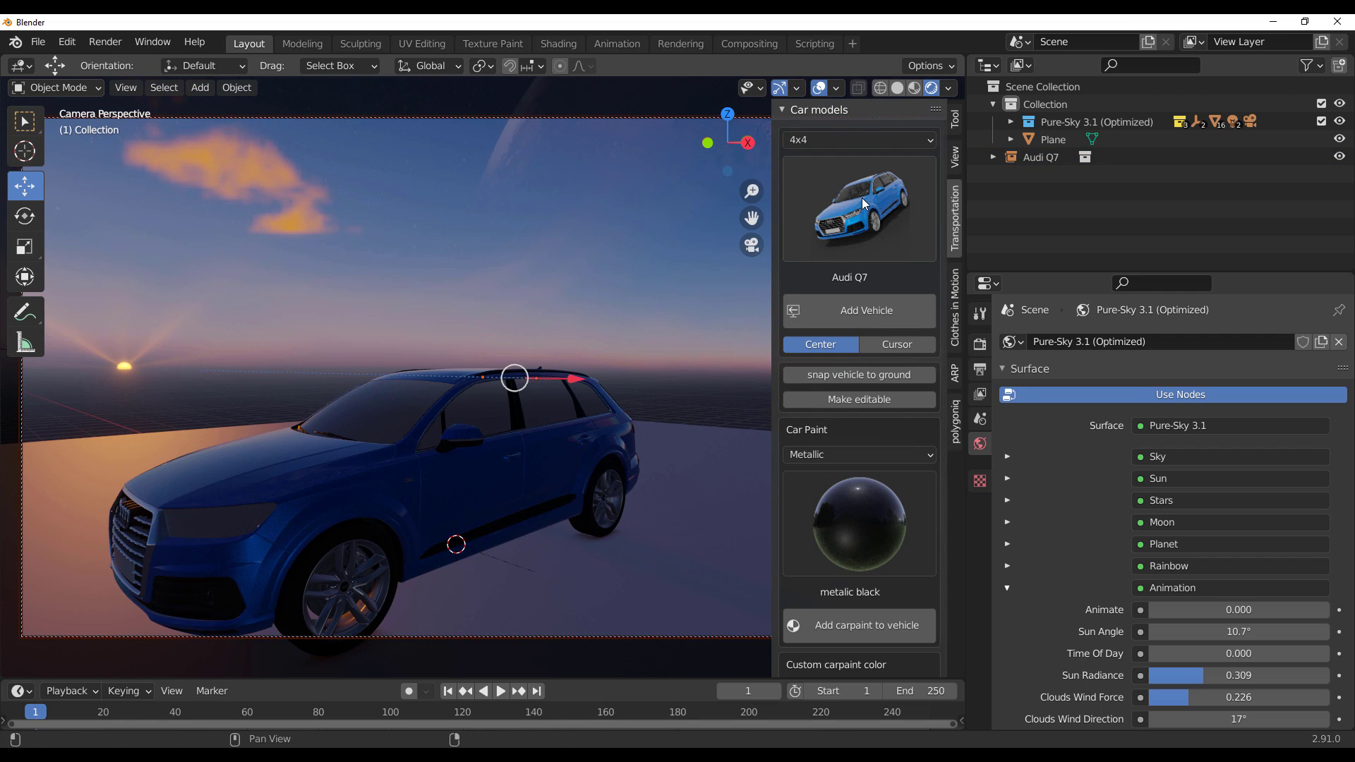
Step: Raise Time Of Day to 27.900 for bright daylight with the car casting a shadow
middle_drag(526, 420, 448, 412)
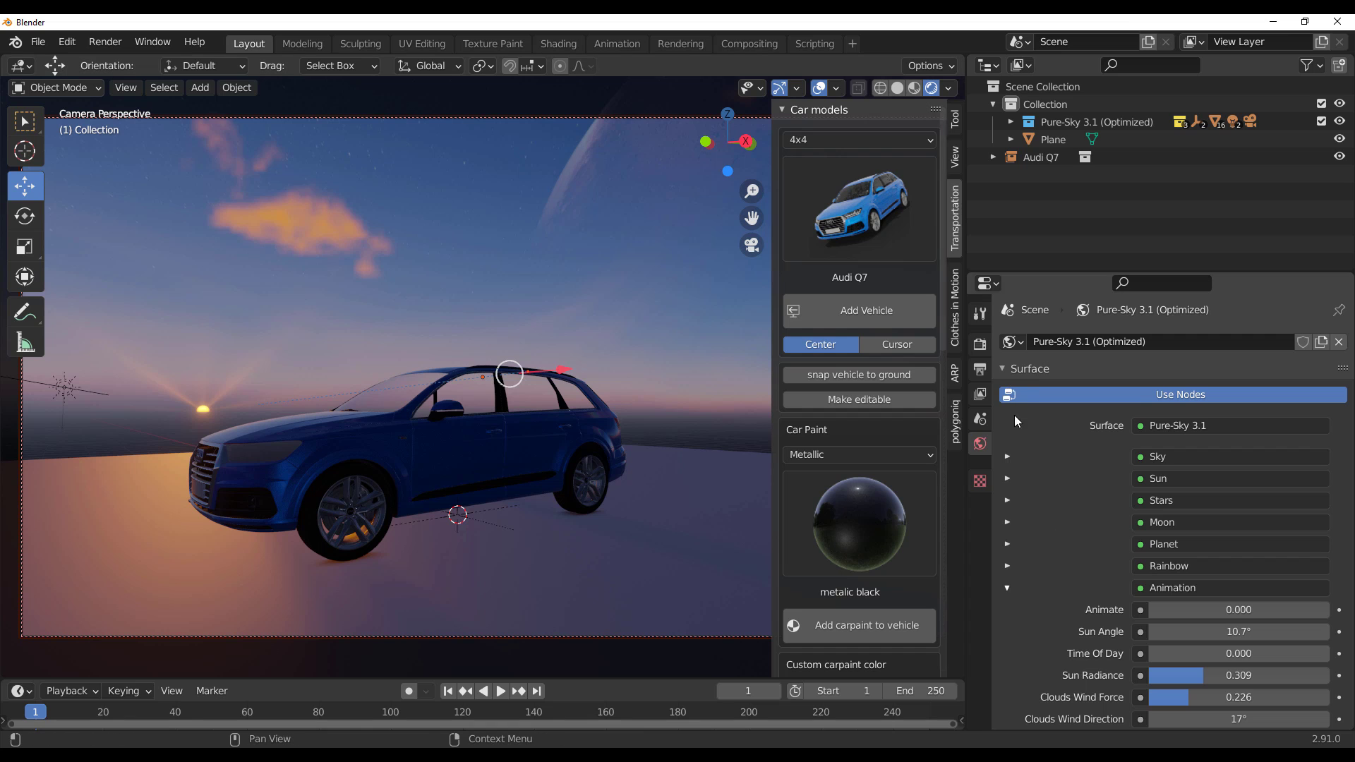
scroll(1076, 632, down, 3)
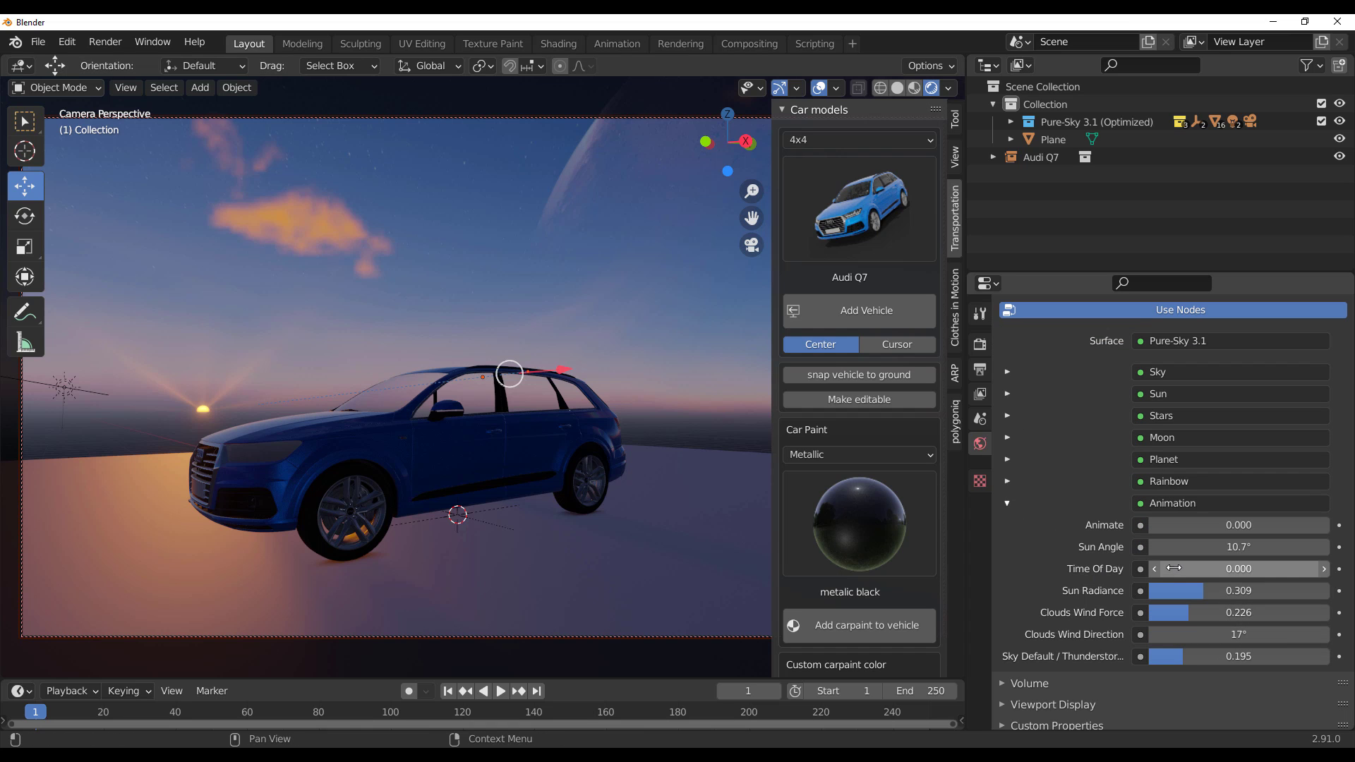
drag(1172, 569, 1327, 569)
click(955, 421)
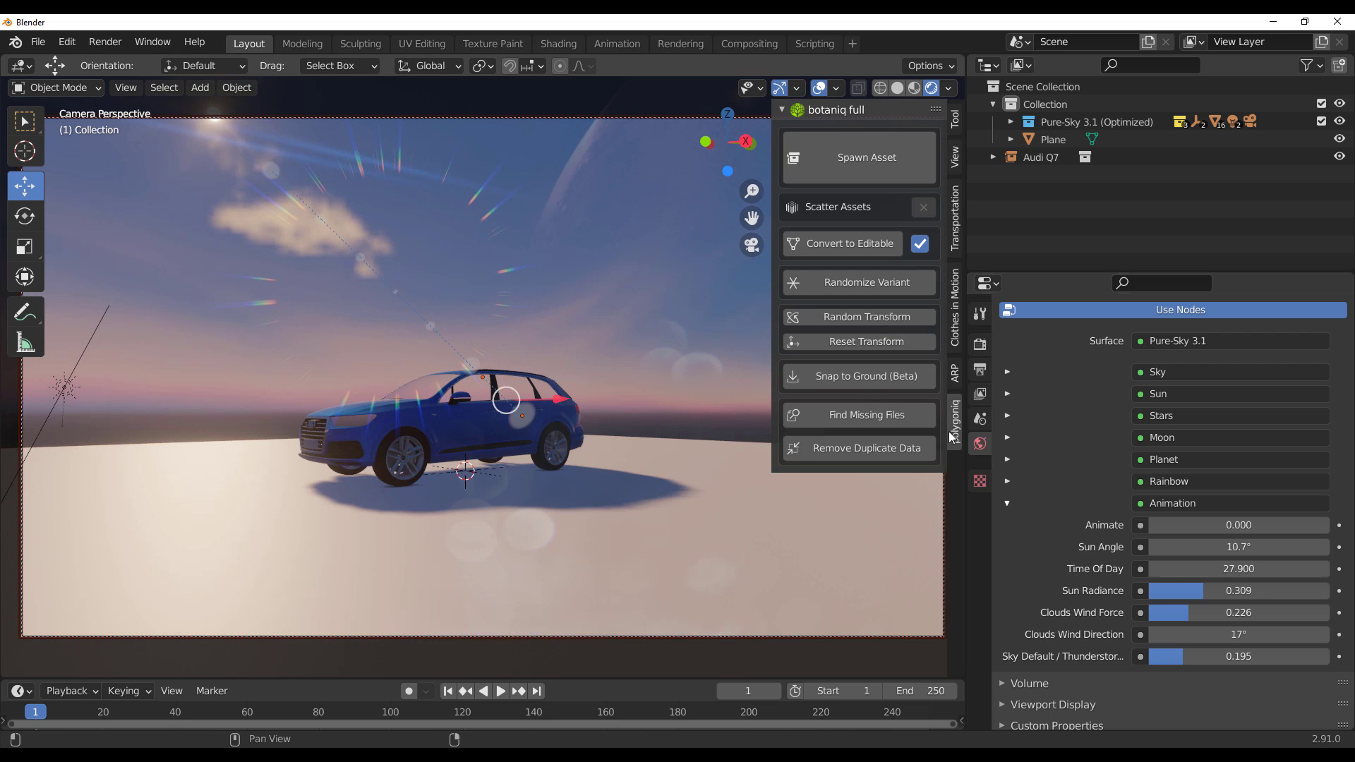
click(850, 172)
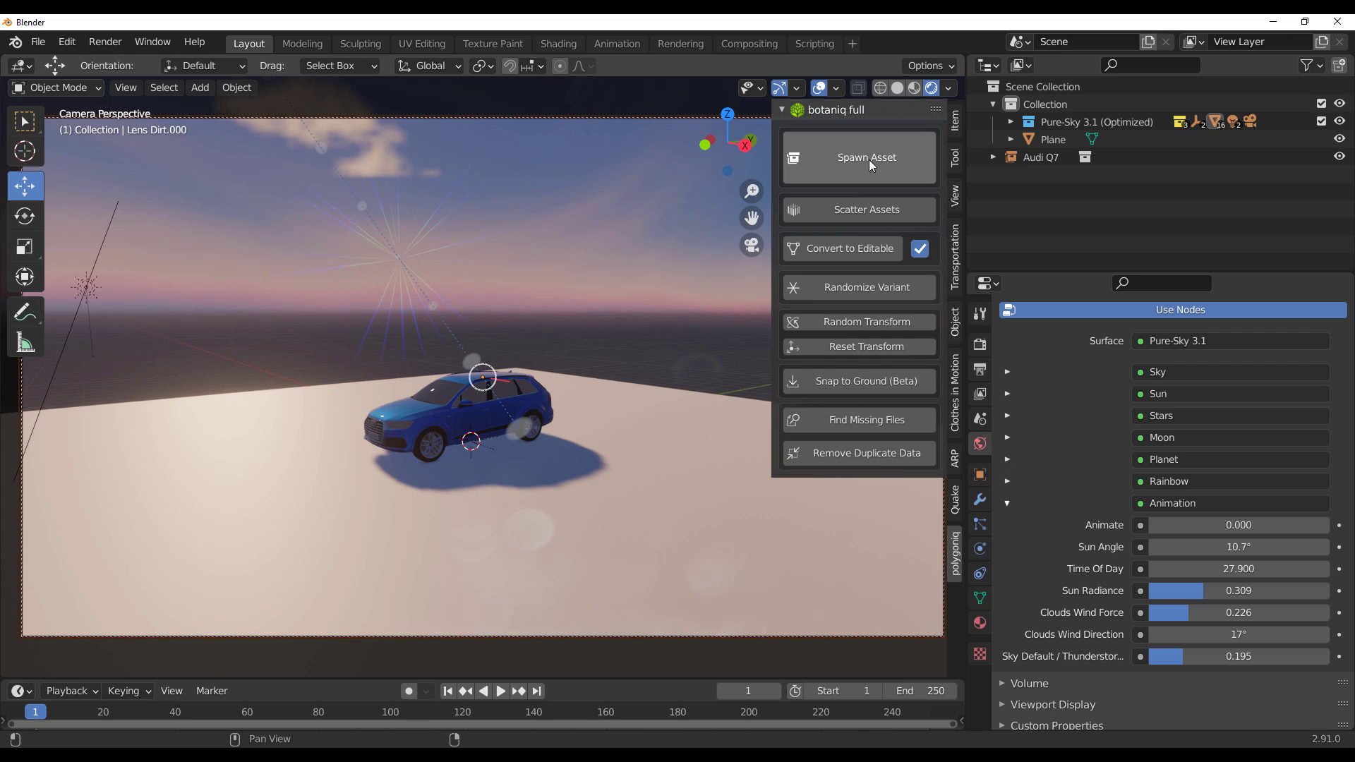
Step: Spawn a botaniq White Fir tree and slide it along X to stand behind the Audi Q7
click(870, 160)
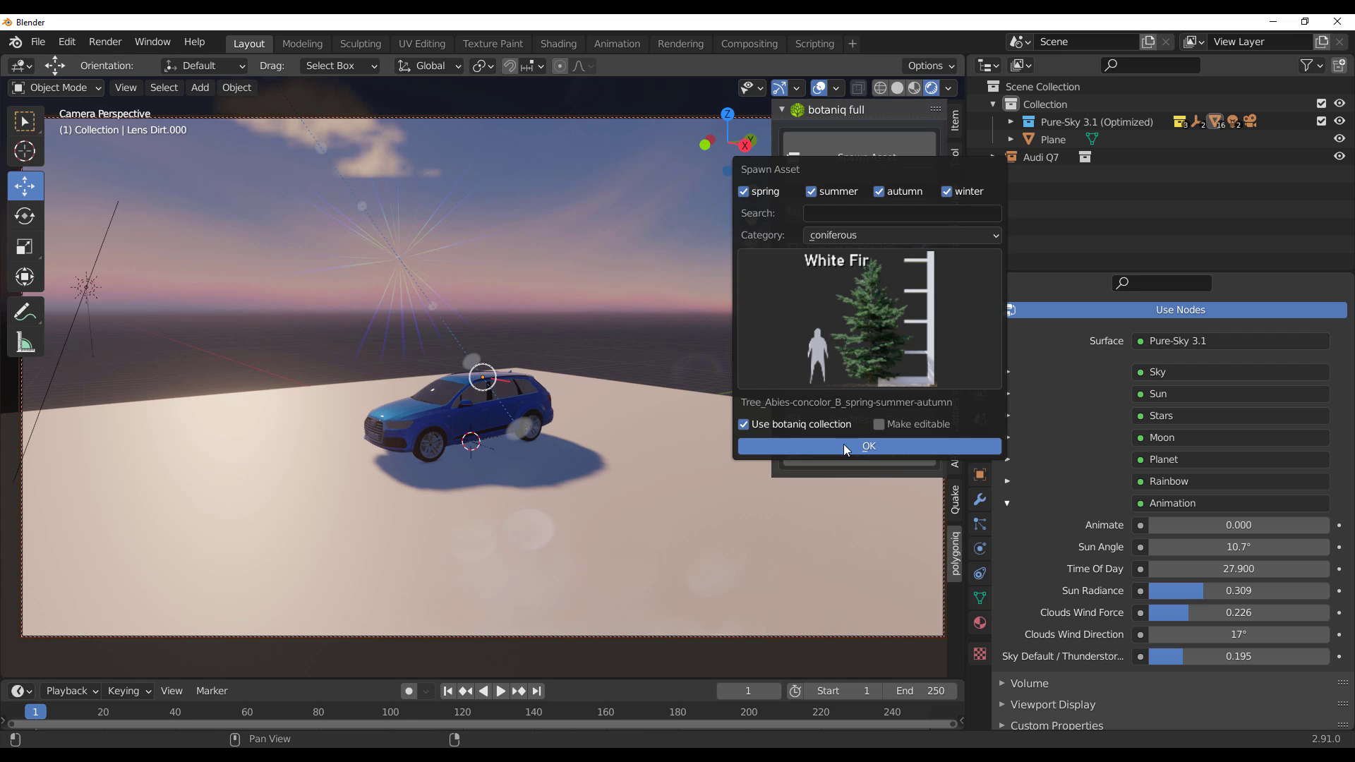
key(Return)
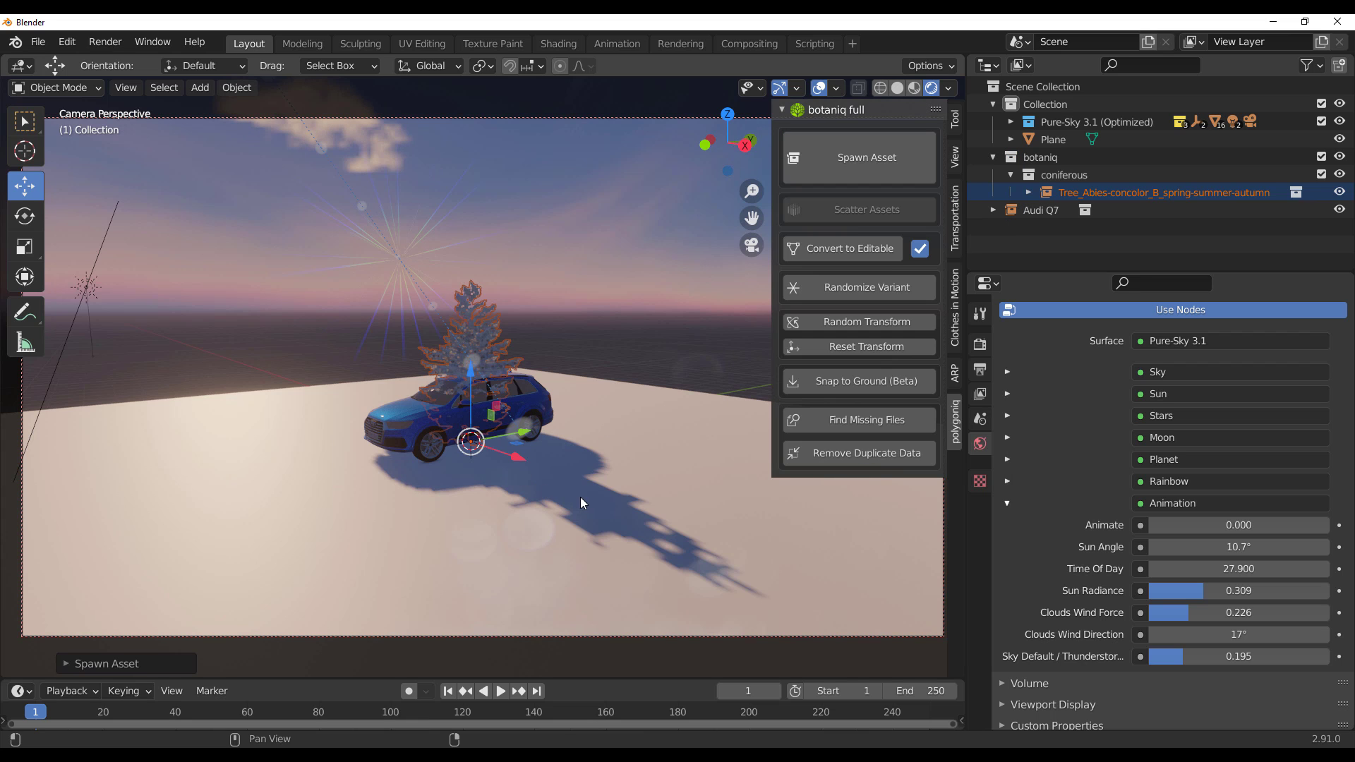
key(g)
key(x)
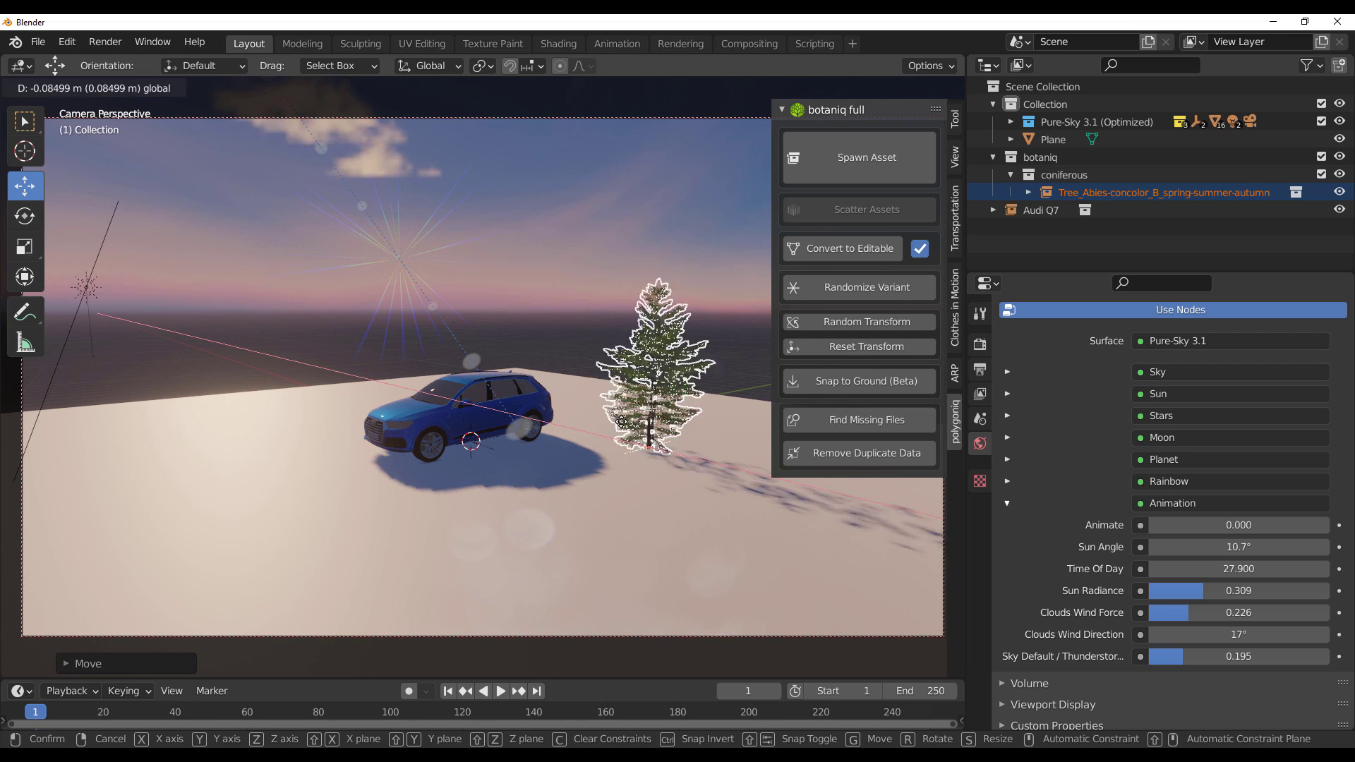
click(683, 321)
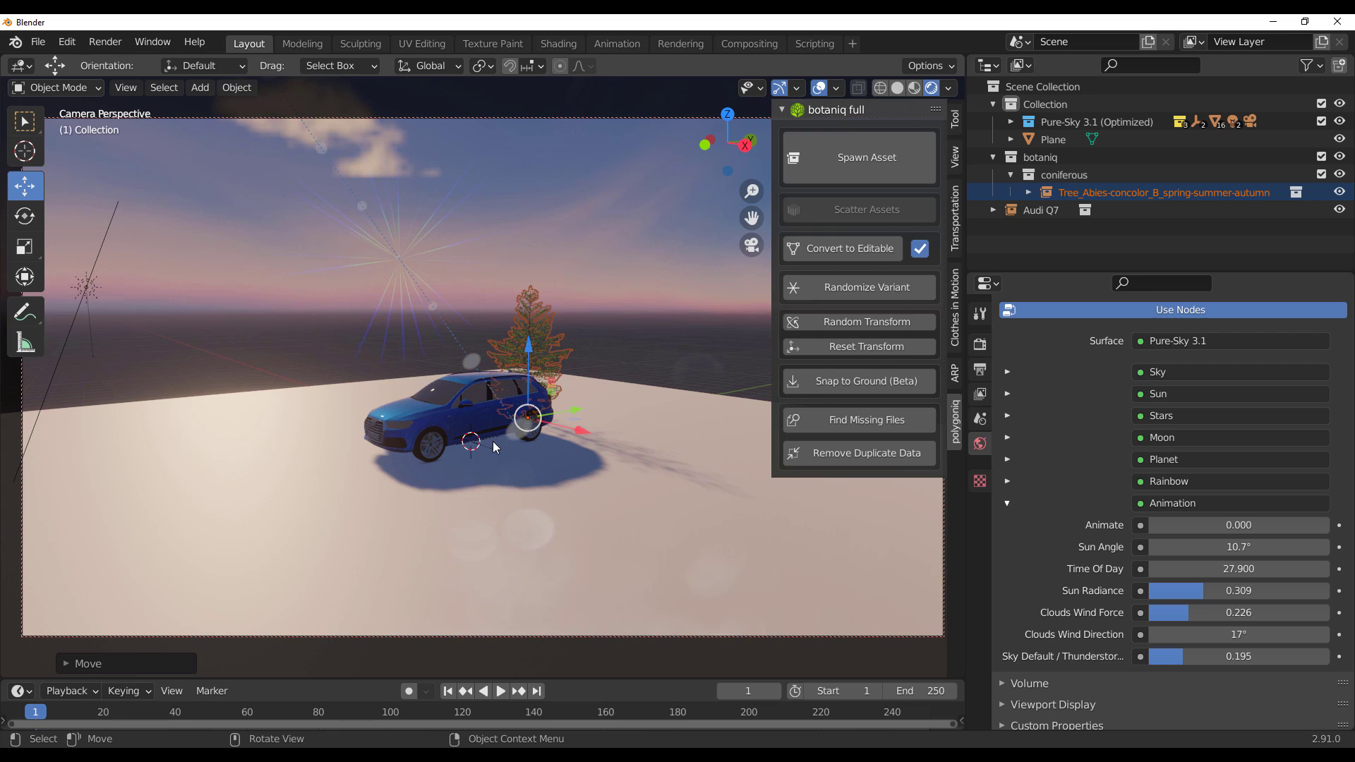
Step: Spawn a Botaniq Cypress (Chamaecyparis) tree and place it right beside the Audi Q7
click(866, 169)
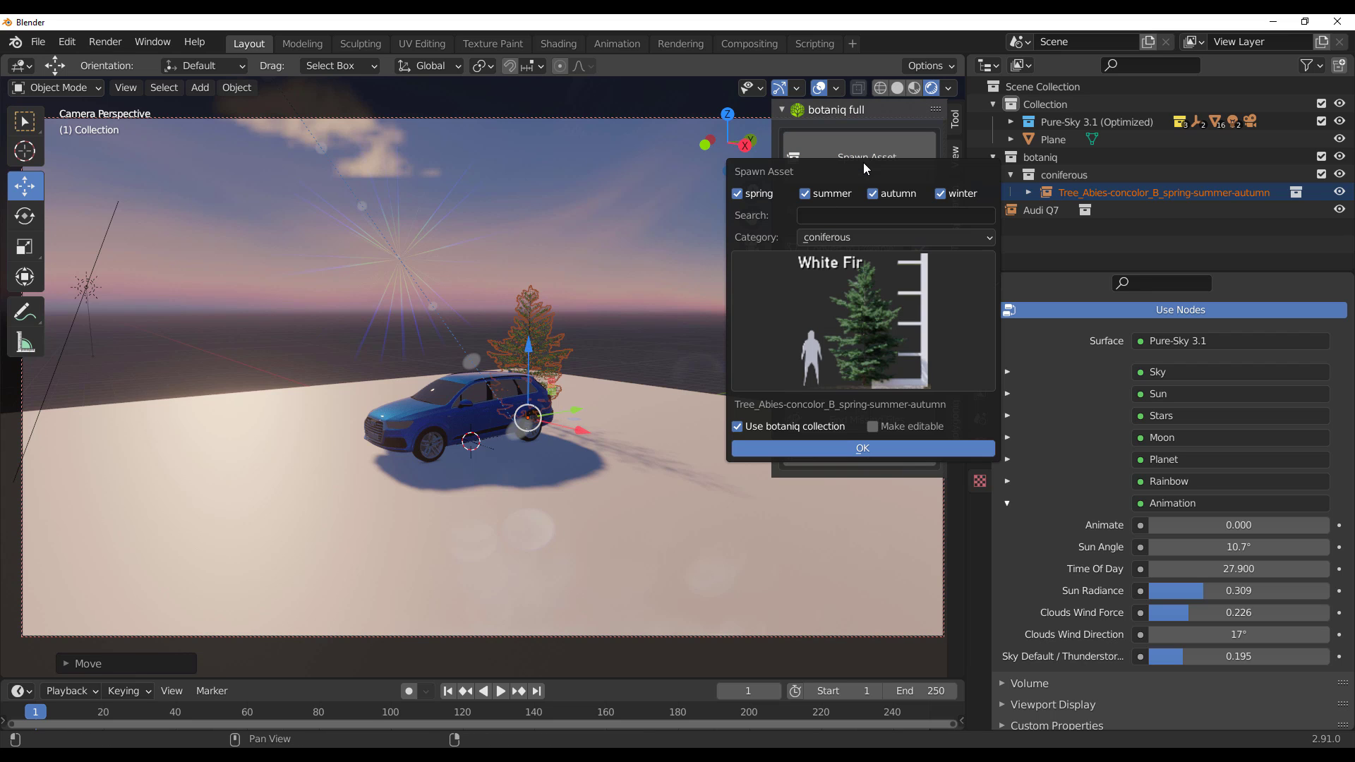
click(891, 274)
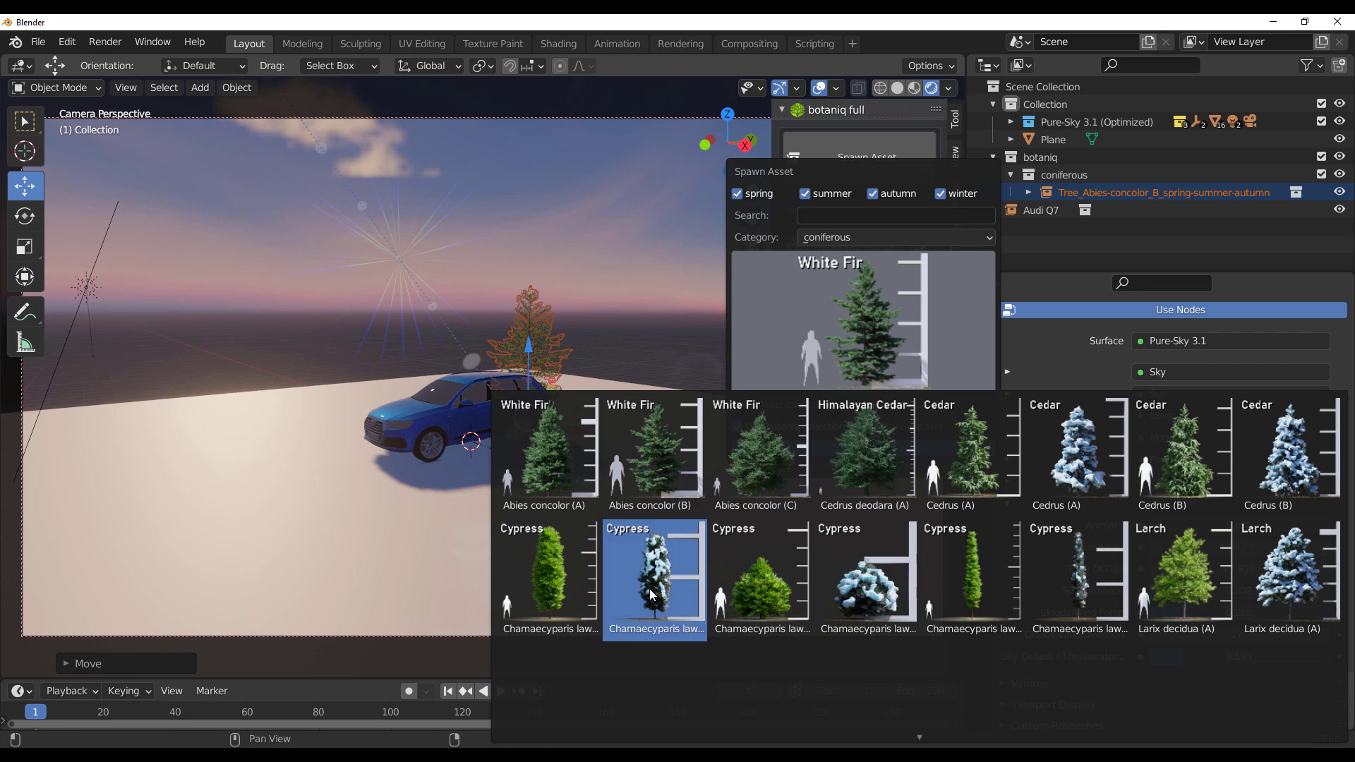
click(566, 566)
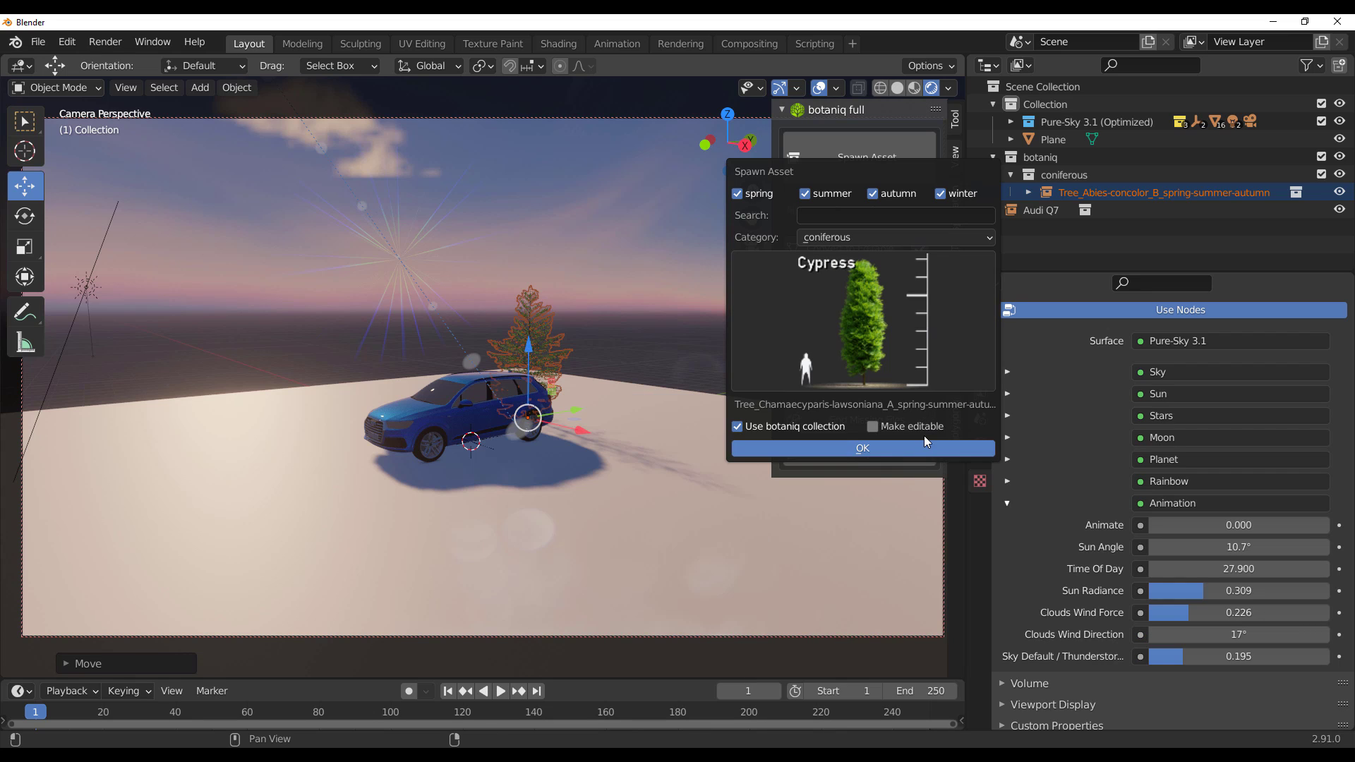
click(812, 449)
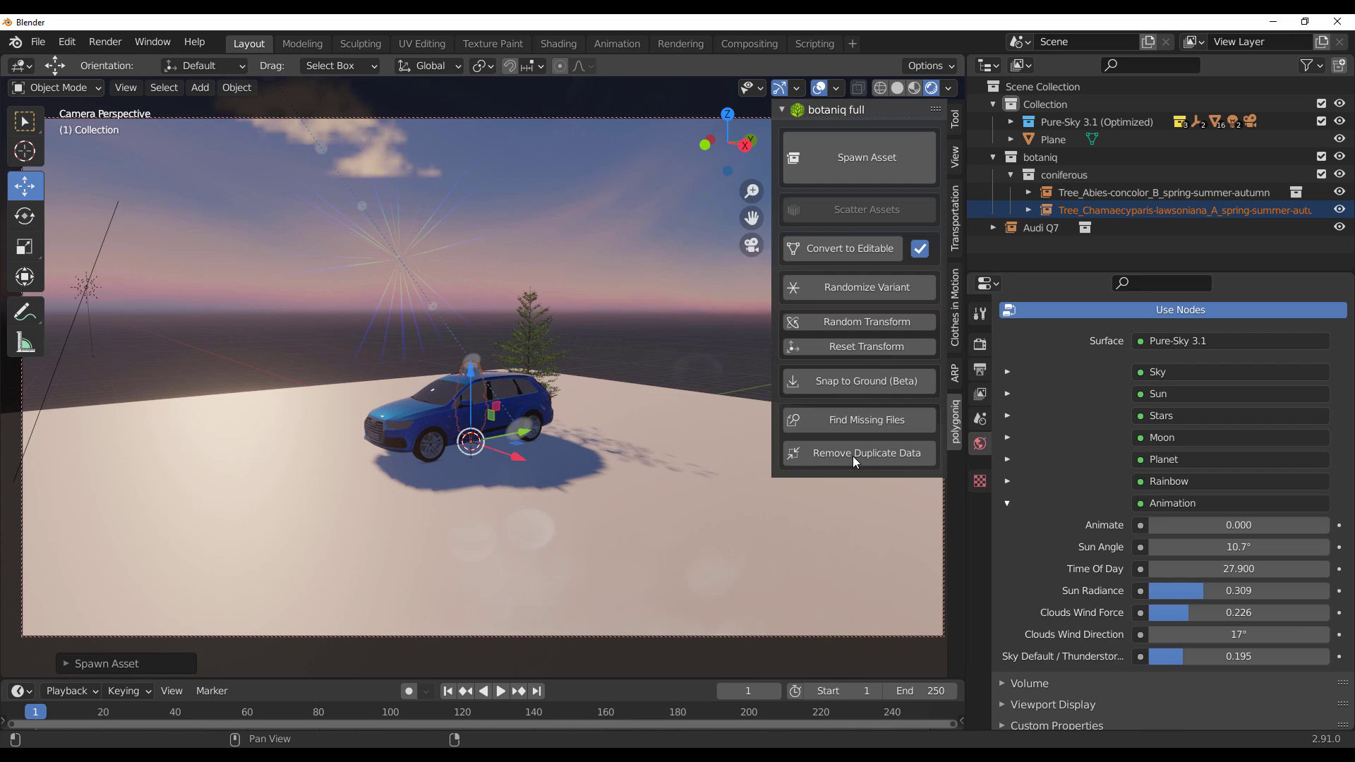
click(578, 466)
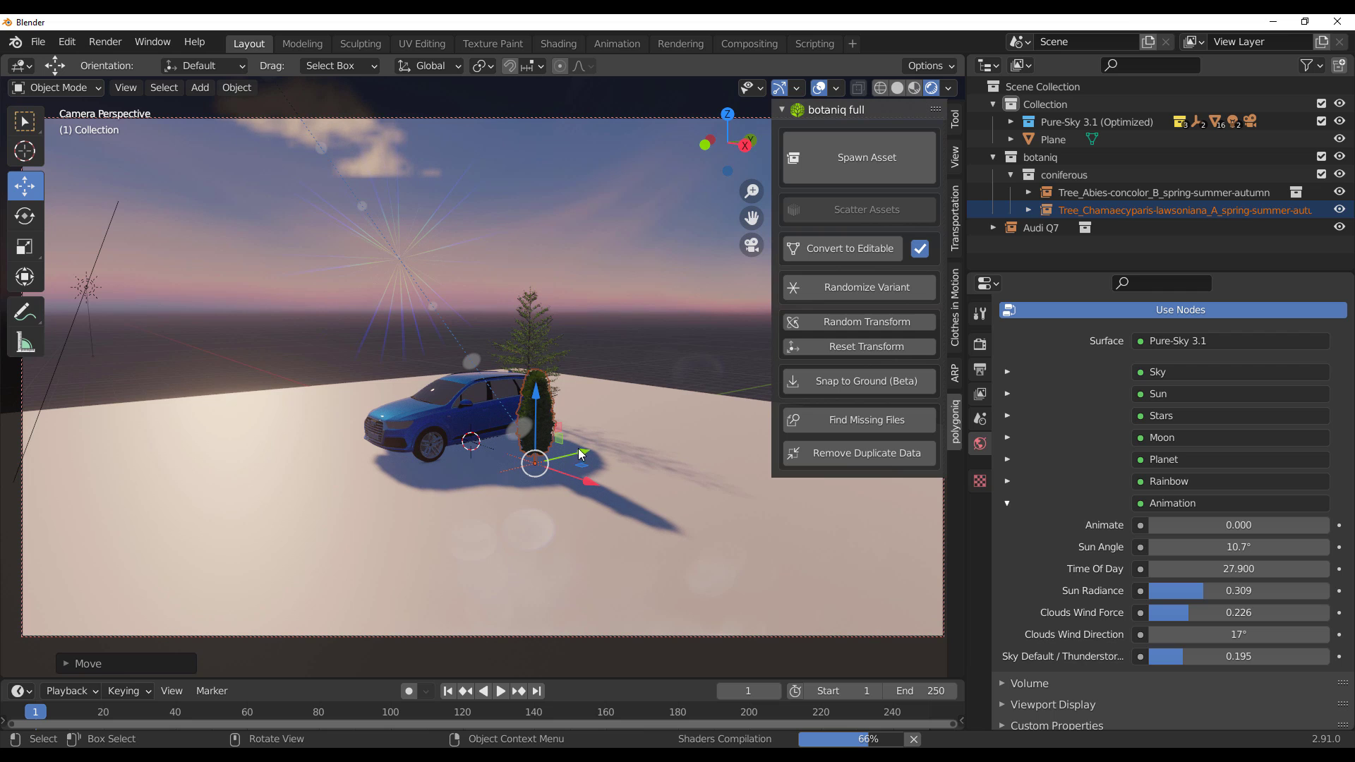
scroll(473, 438, up, 3)
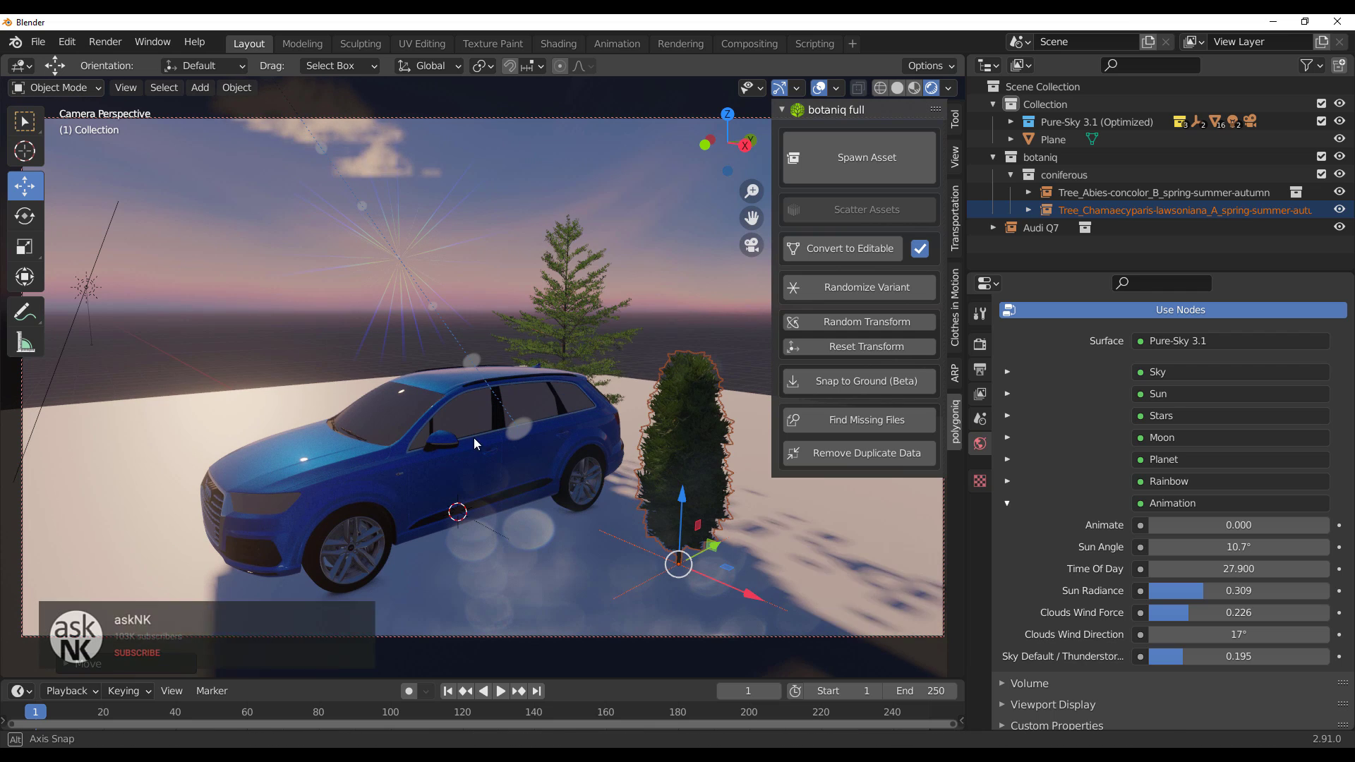
middle_drag(473, 437, 516, 447)
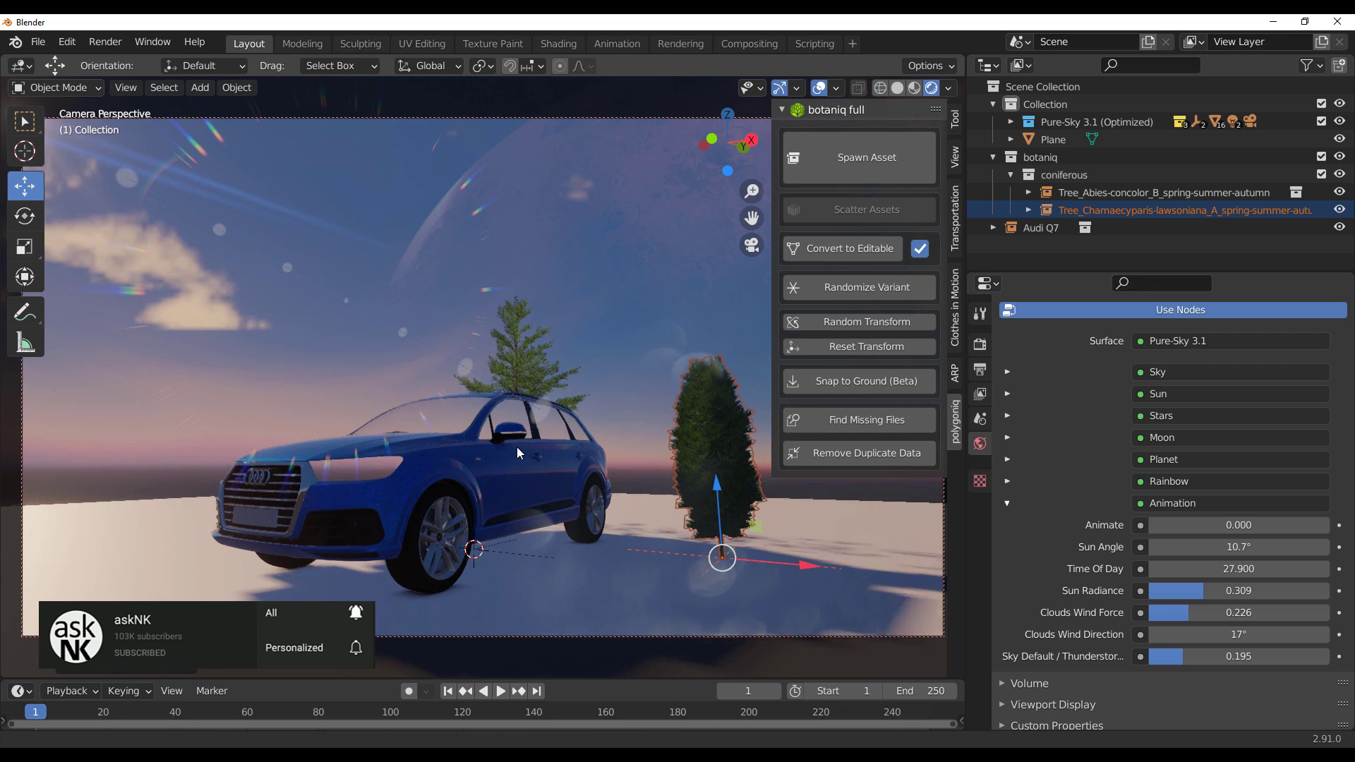
click(626, 321)
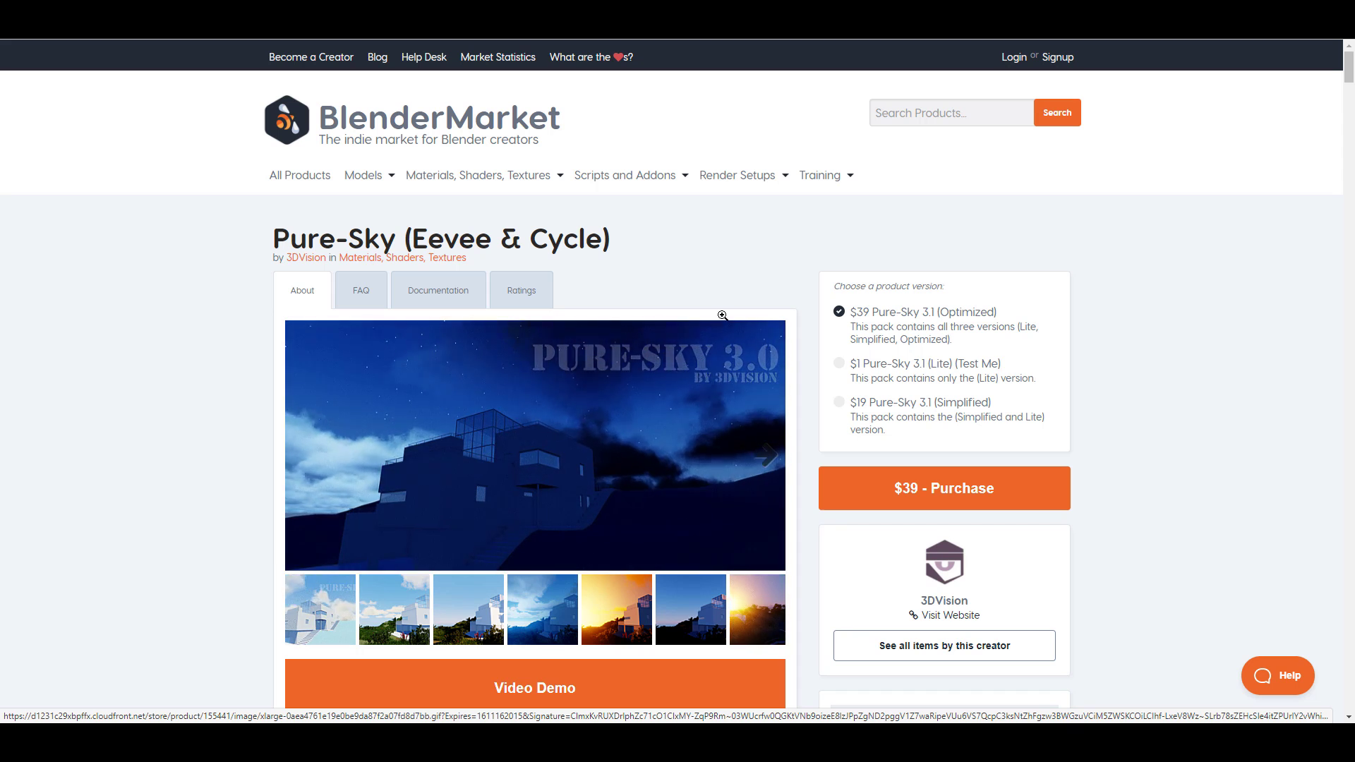
Step: Scroll through the Pure-Sky (Eevee & Cycle) BlenderMarket page's description, stats, and version prices
scroll(723, 311, down, 5)
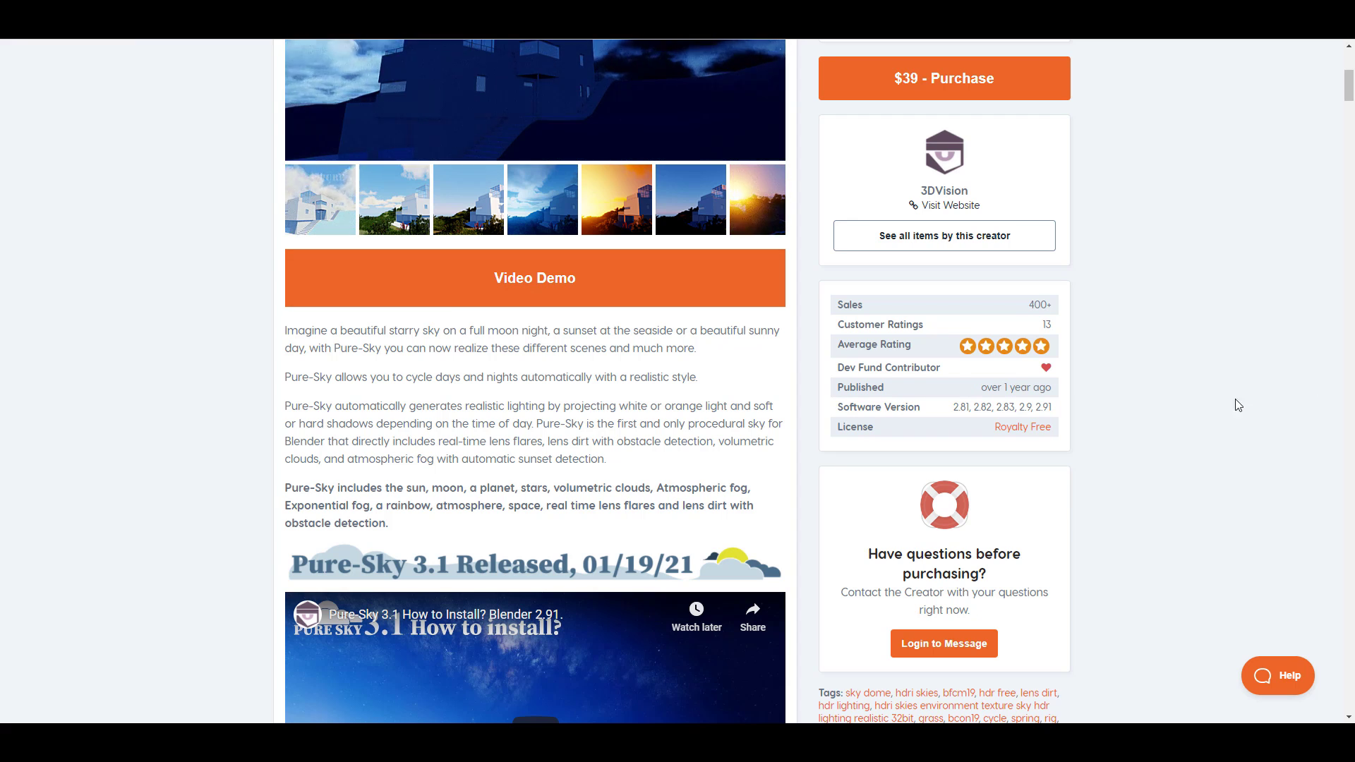
scroll(1112, 402, up, 4)
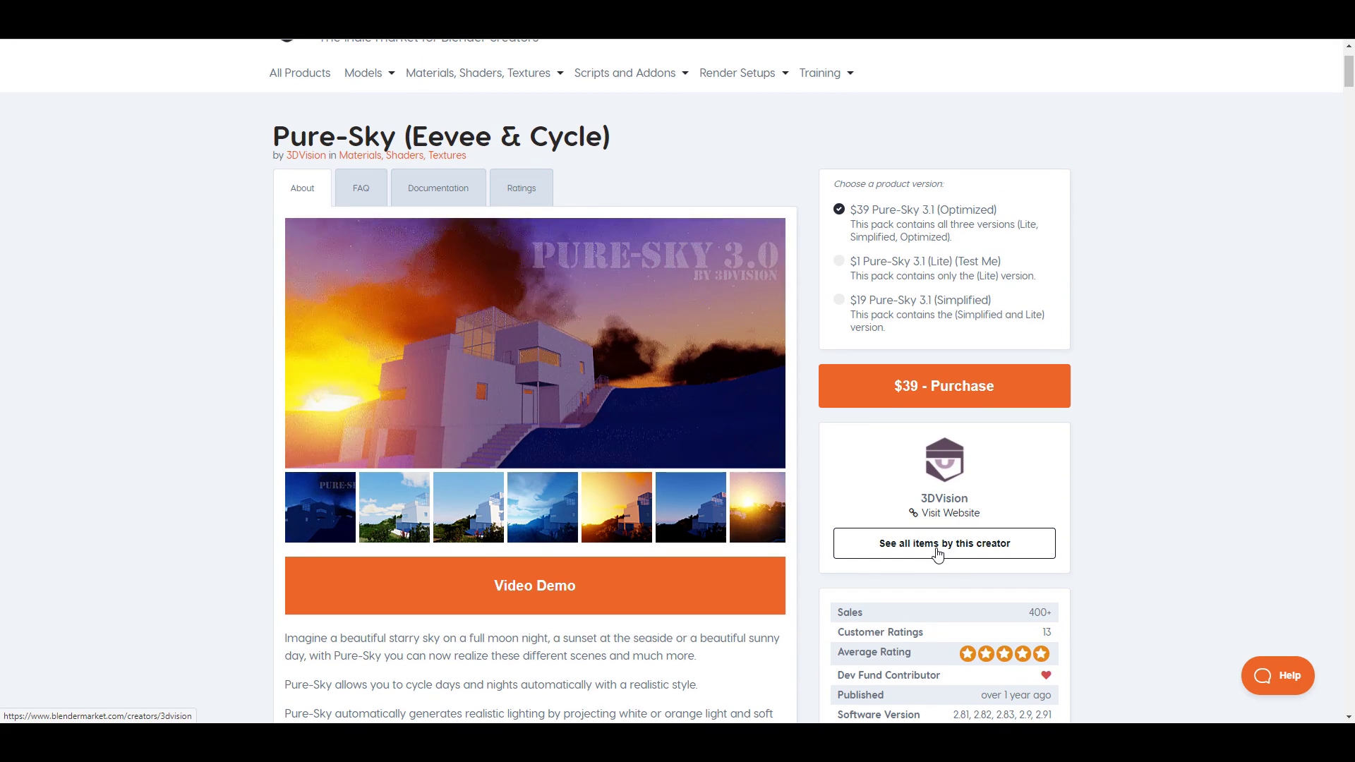
scroll(940, 554, up, 2)
scroll(940, 554, down, 5)
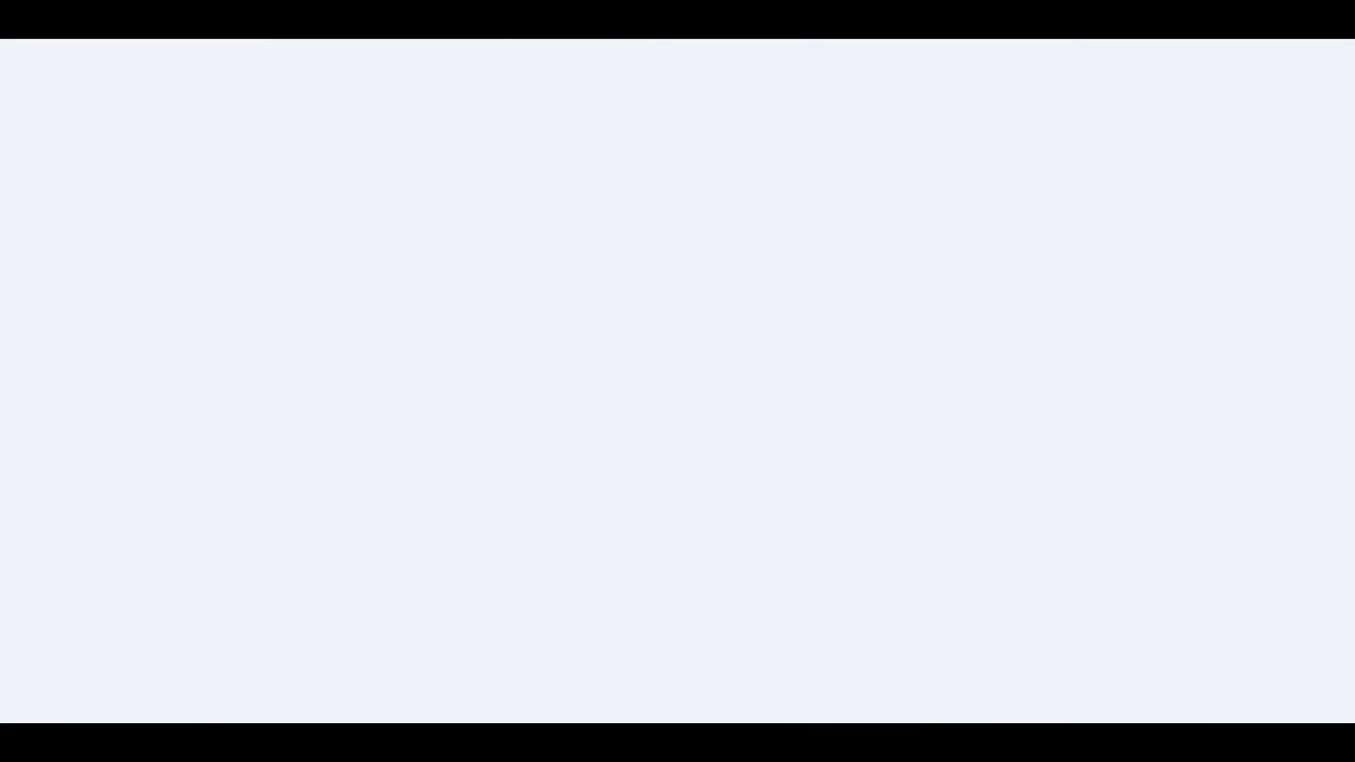
scroll(281, 233, down, 5)
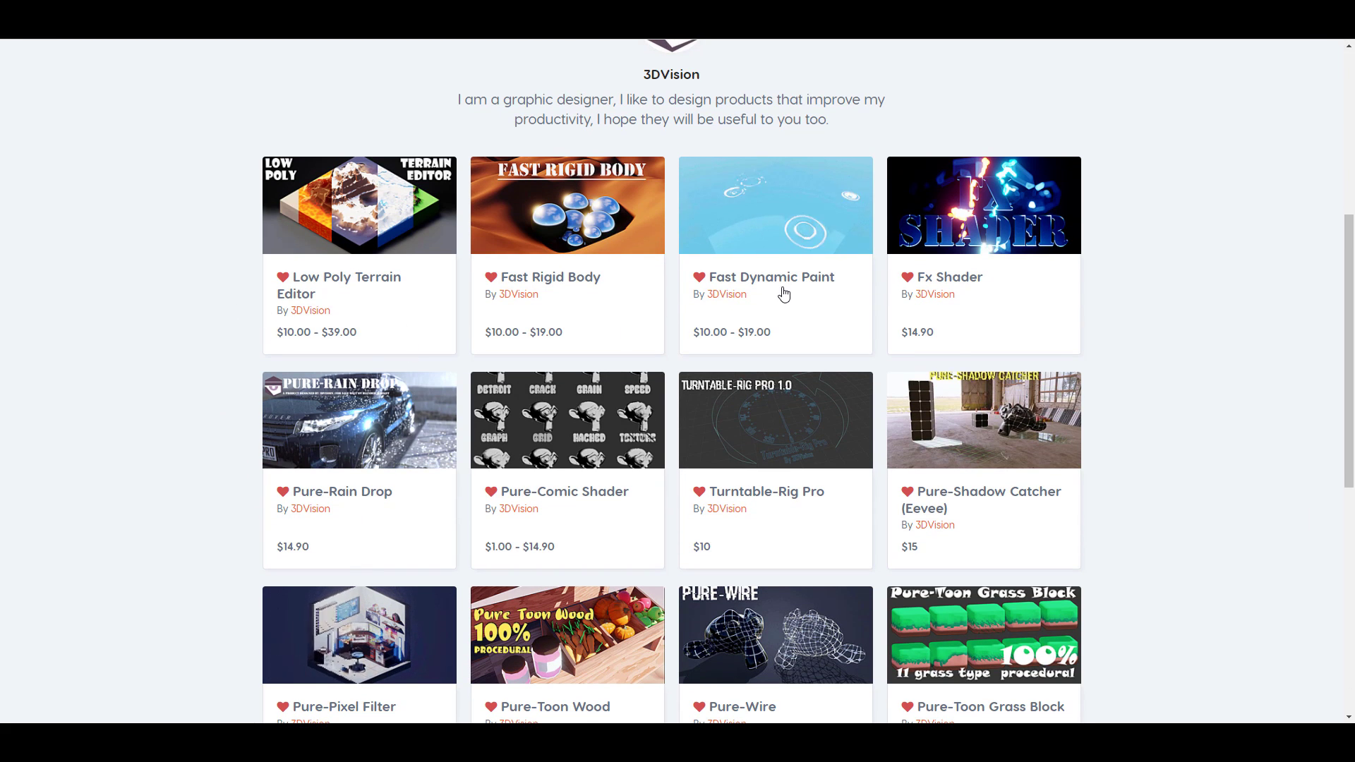
scroll(782, 302, down, 3)
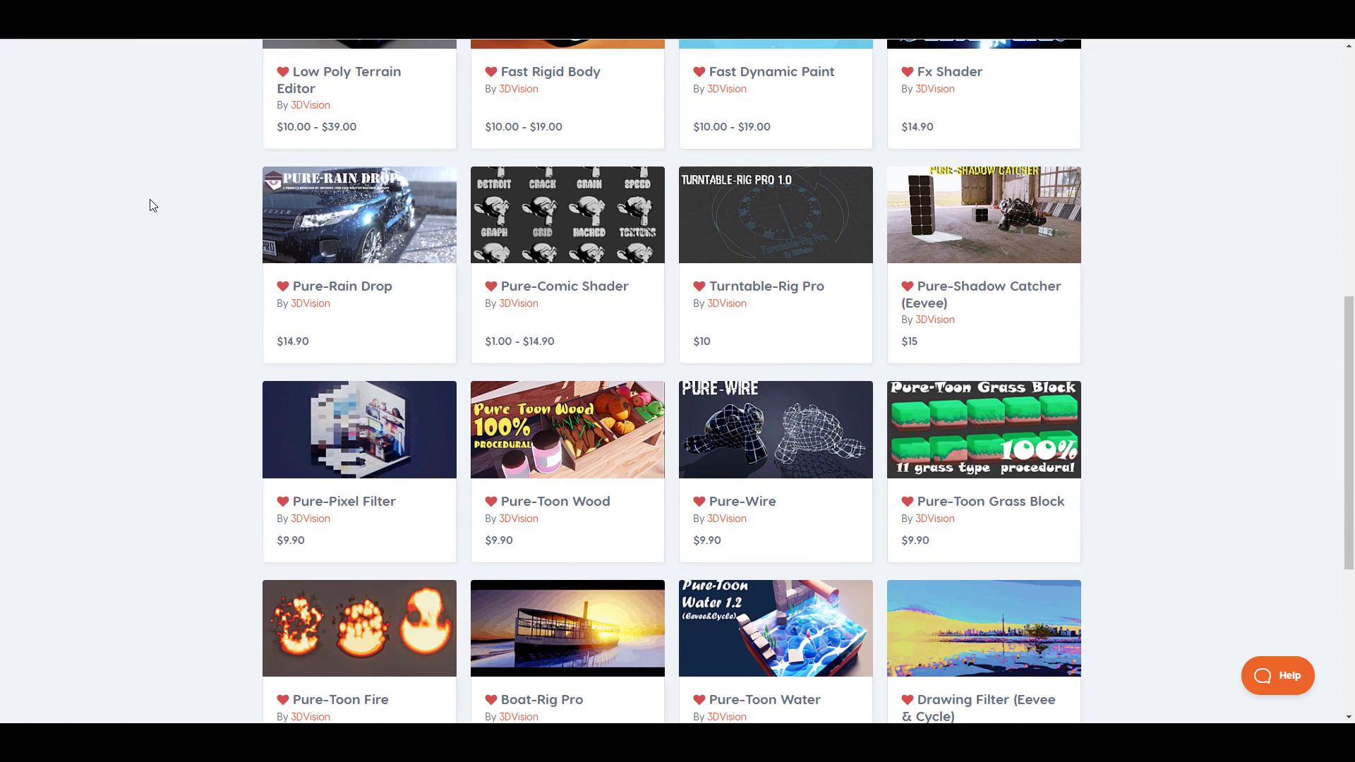
scroll(855, 440, down, 2)
scroll(854, 440, down, 3)
scroll(856, 439, up, 7)
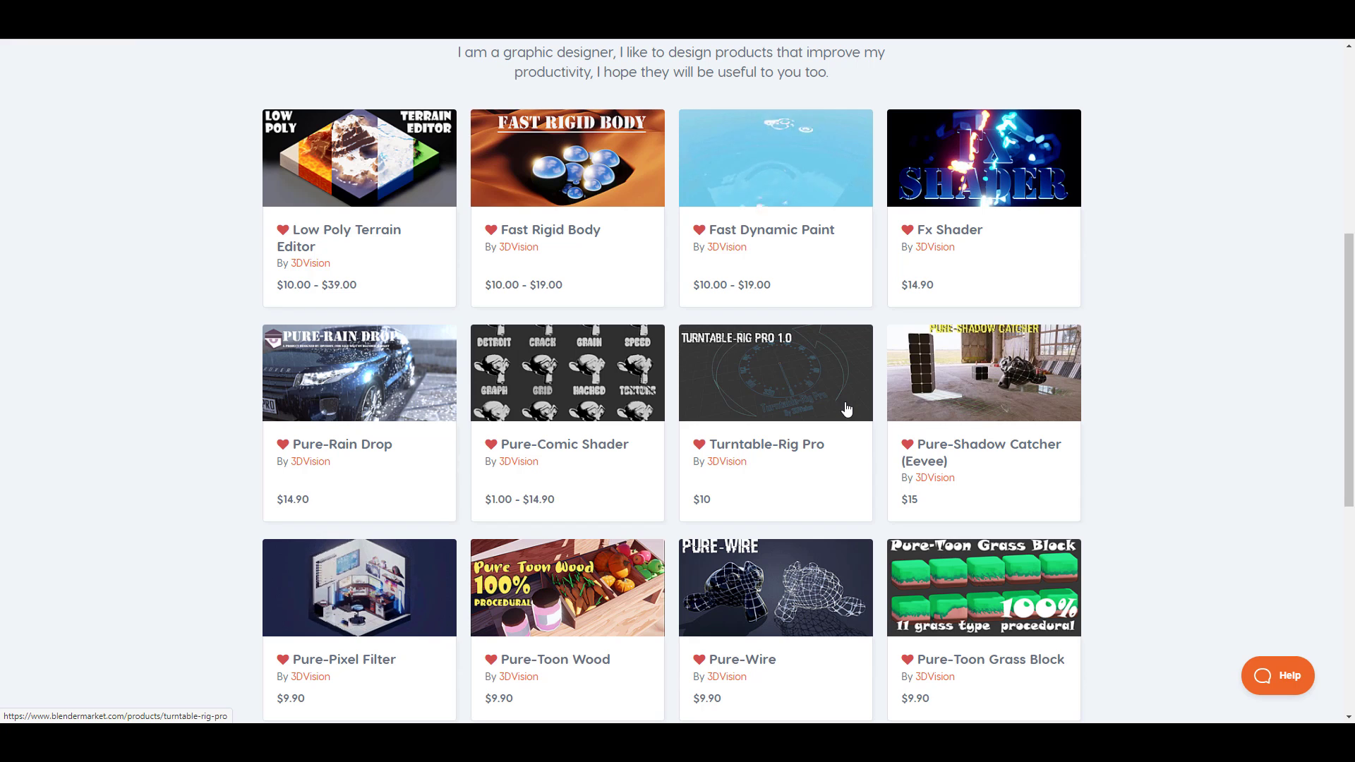
scroll(846, 400, down, 4)
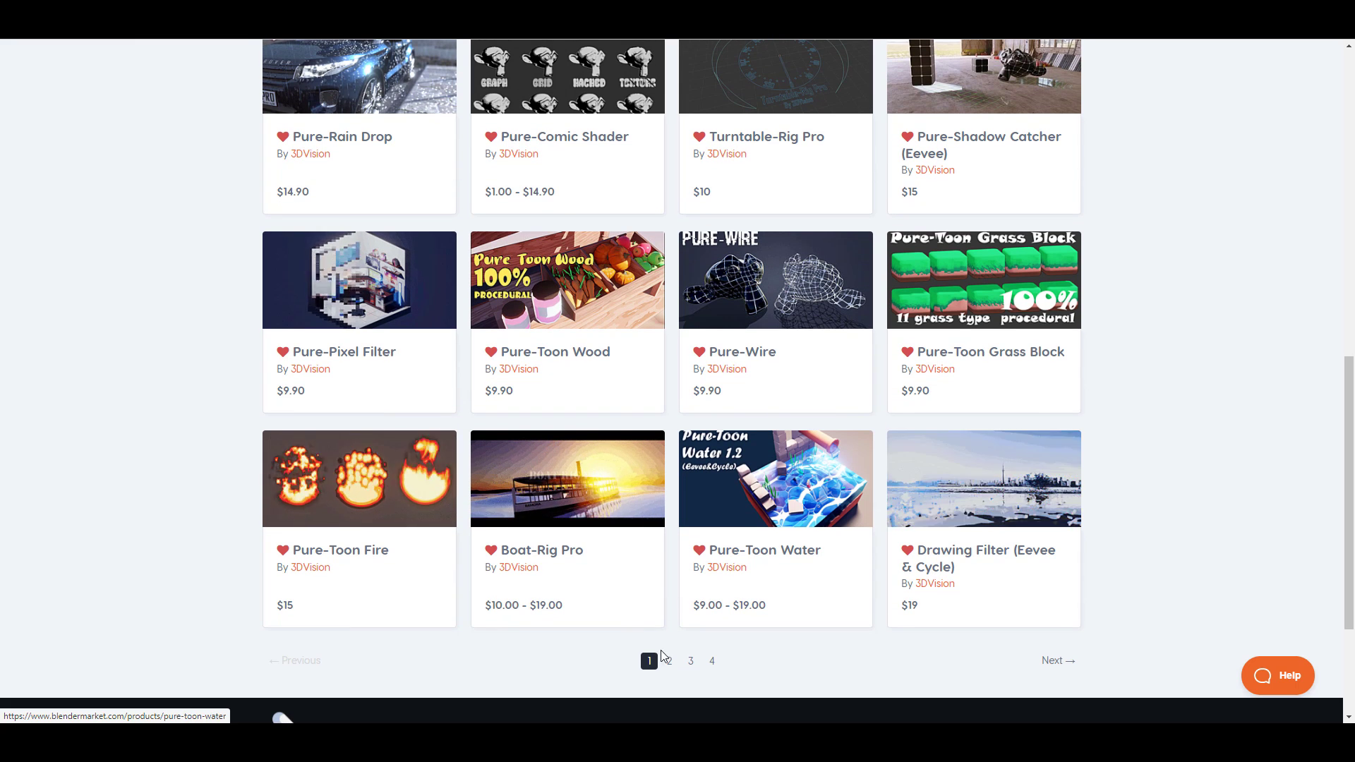
key(alt+Left)
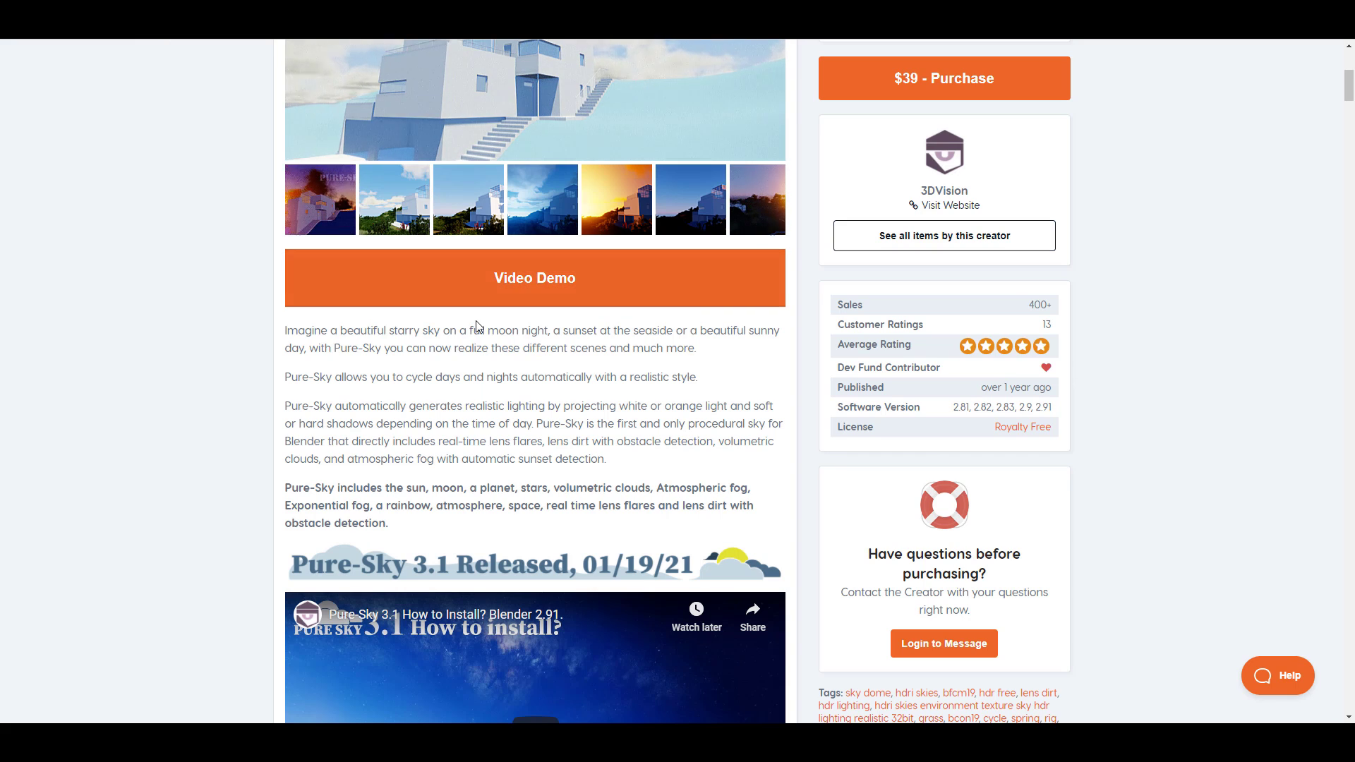
scroll(477, 326, down, 20)
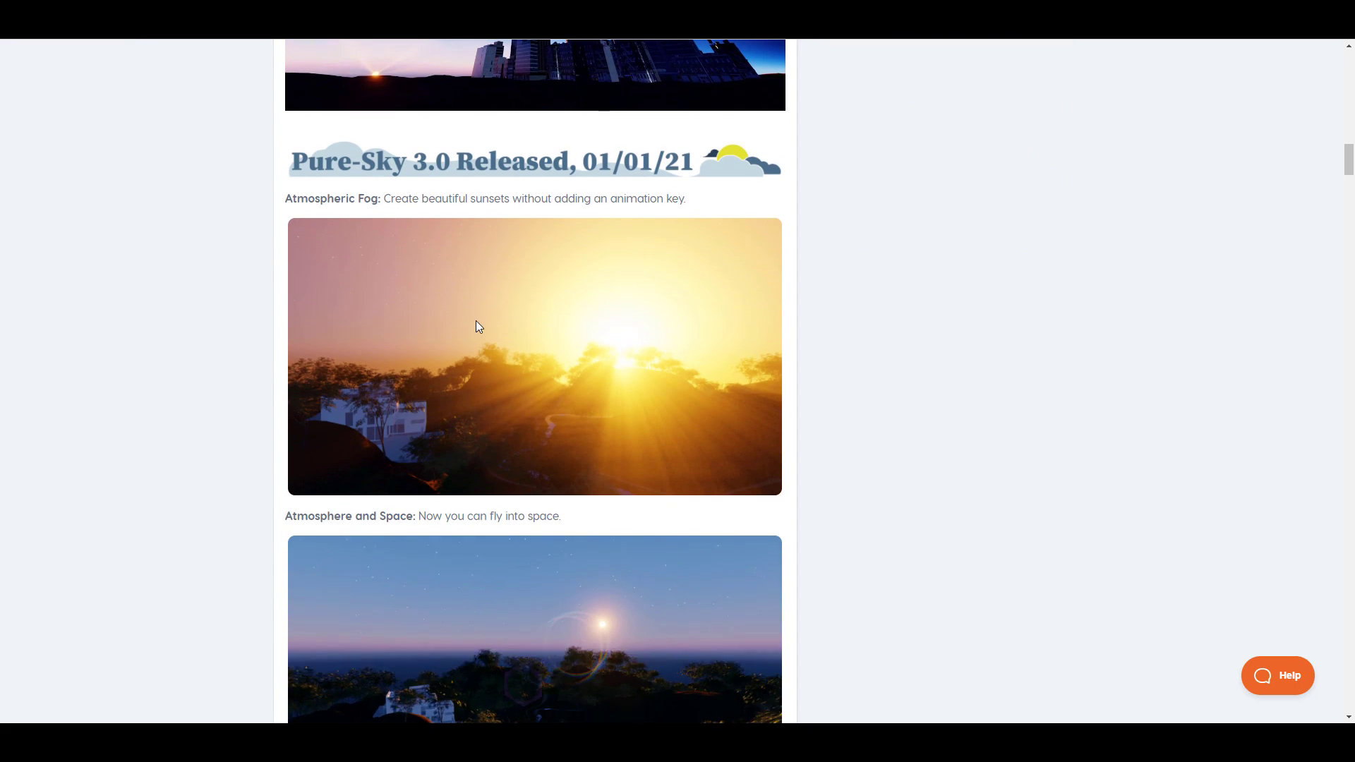
scroll(477, 326, down, 10)
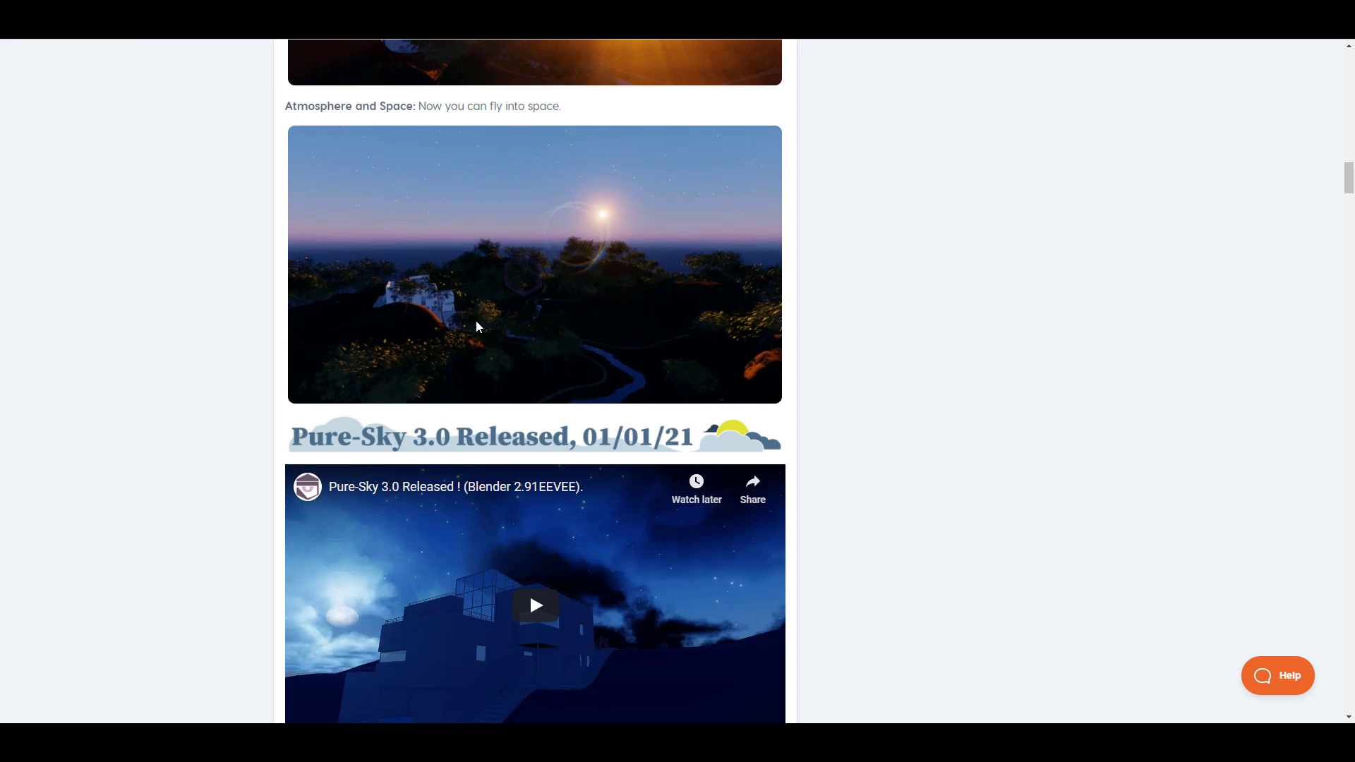
scroll(477, 326, down, 6)
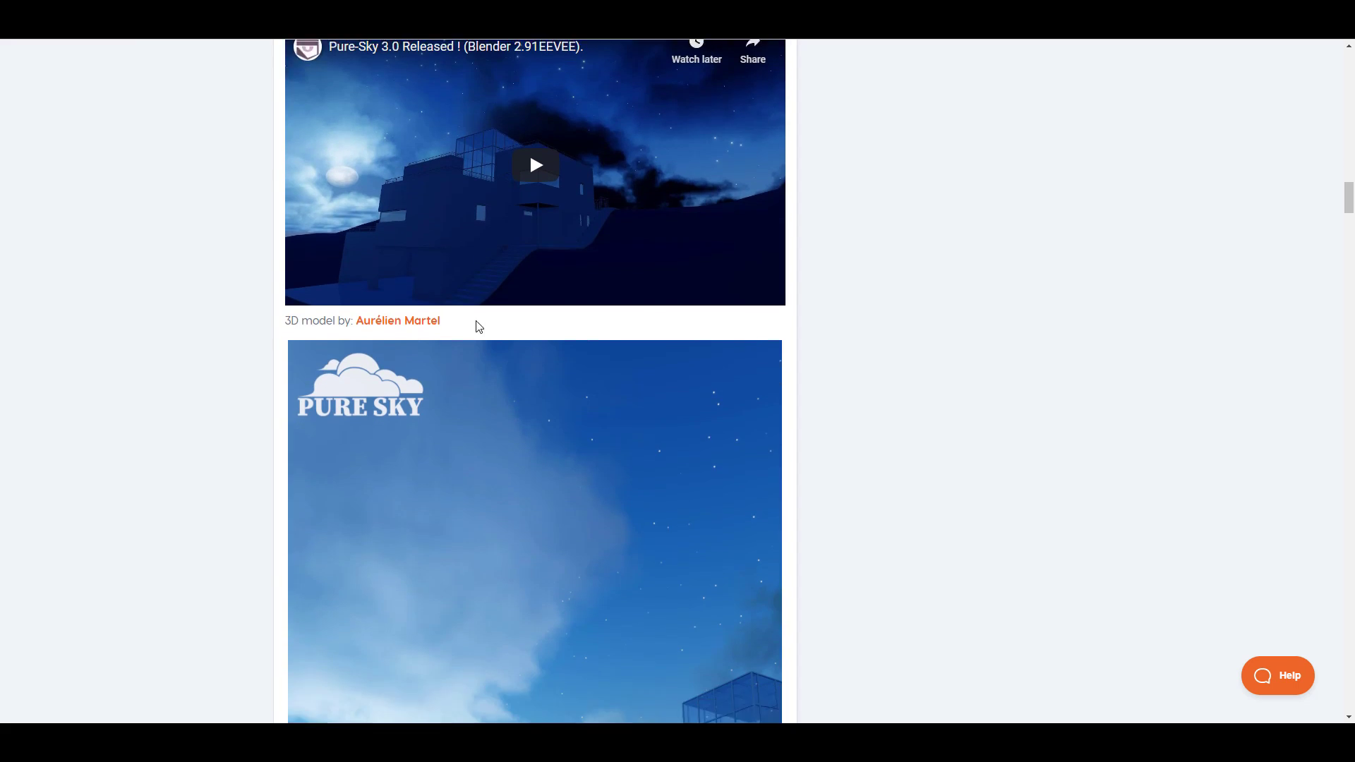
scroll(478, 326, down, 6)
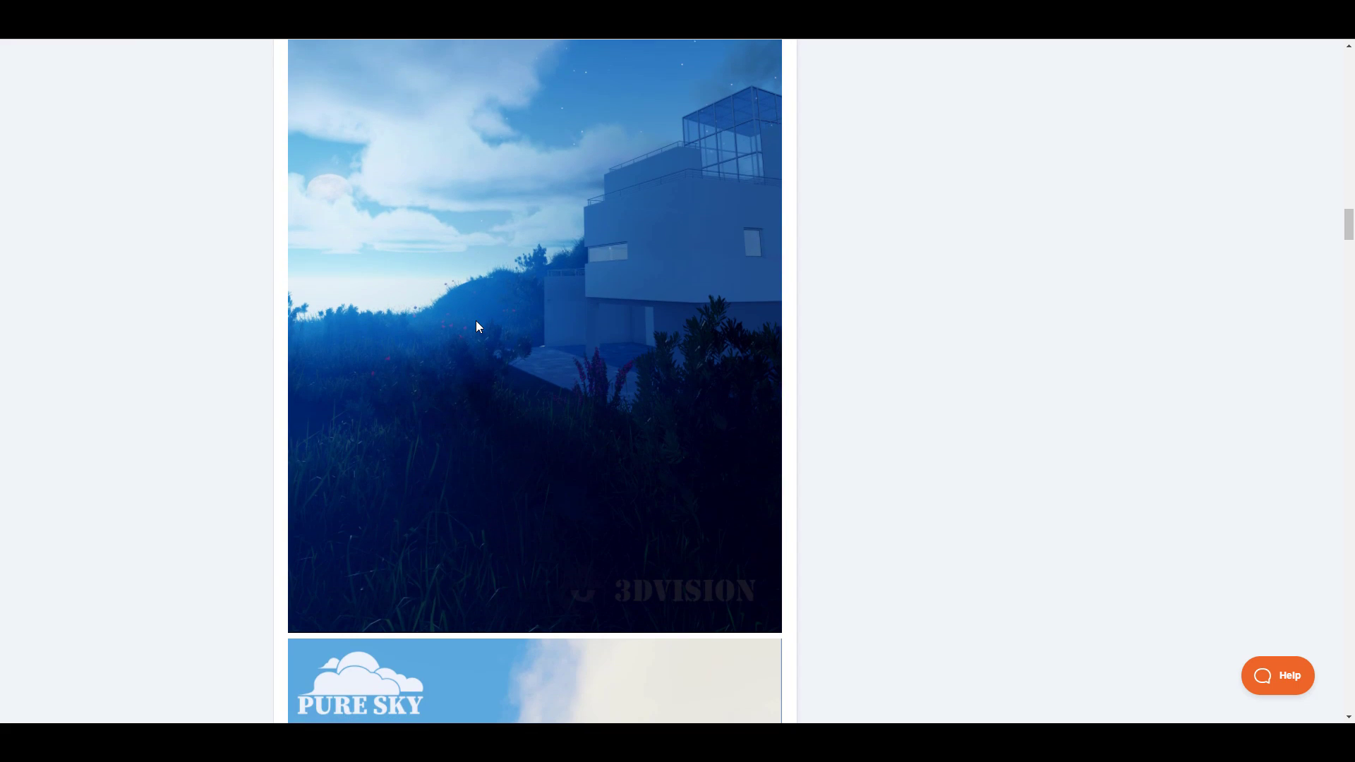
scroll(476, 321, up, 2)
scroll(476, 321, down, 8)
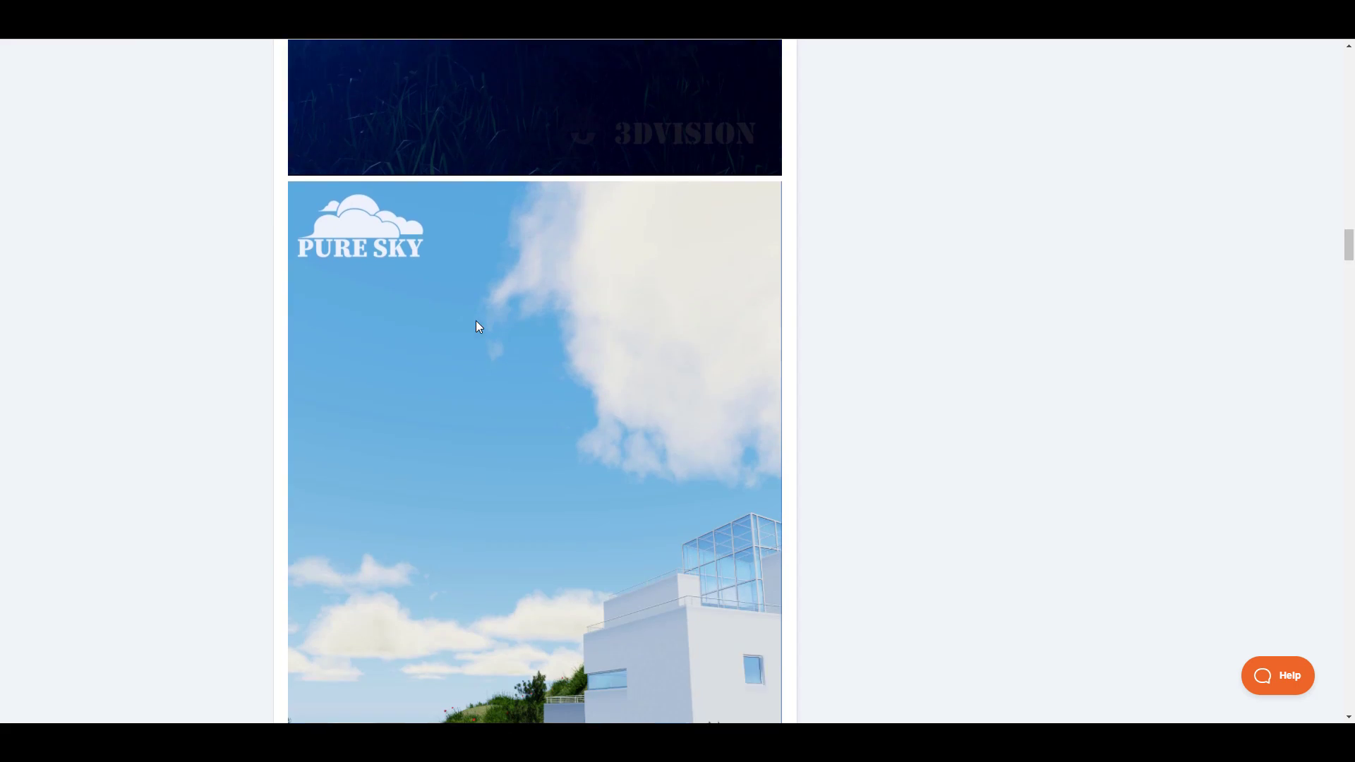
scroll(476, 324, down, 5)
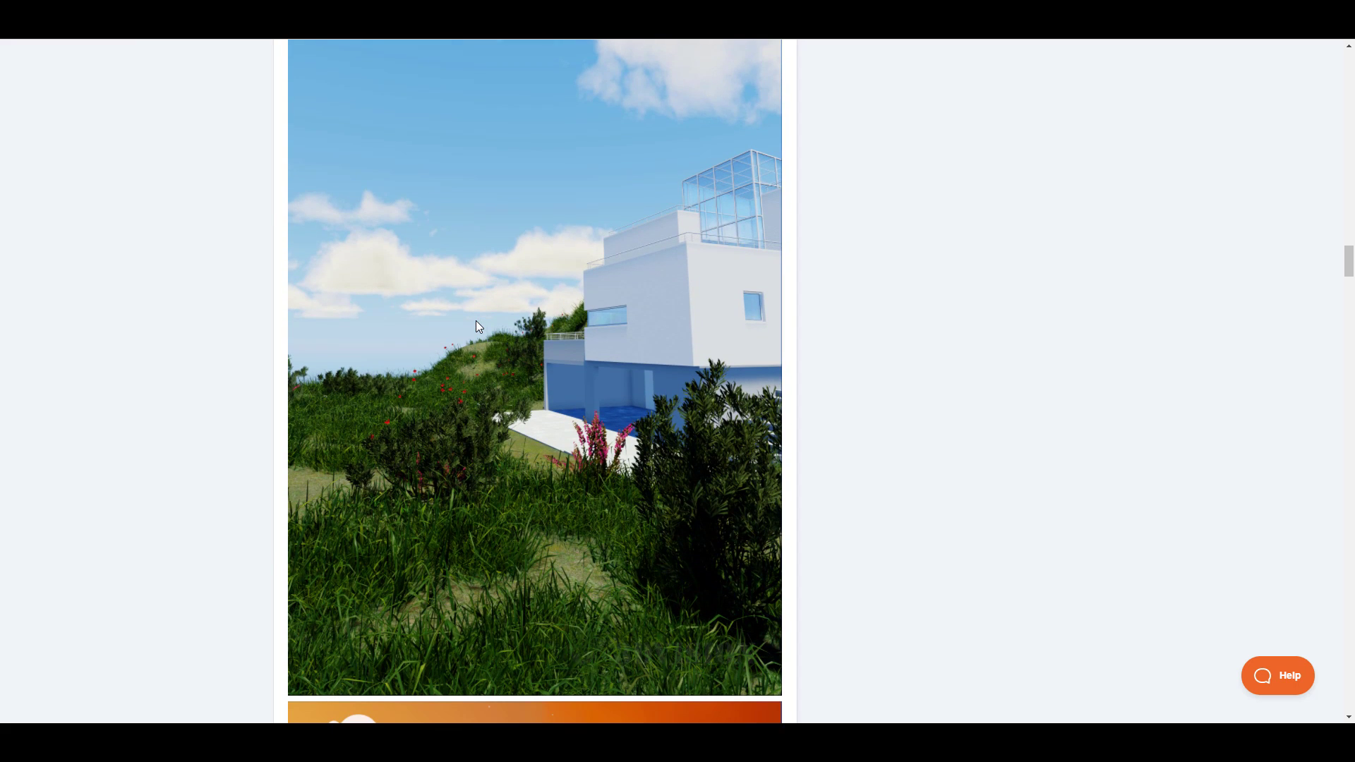
scroll(476, 320, down, 7)
scroll(475, 321, down, 7)
scroll(475, 321, down, 11)
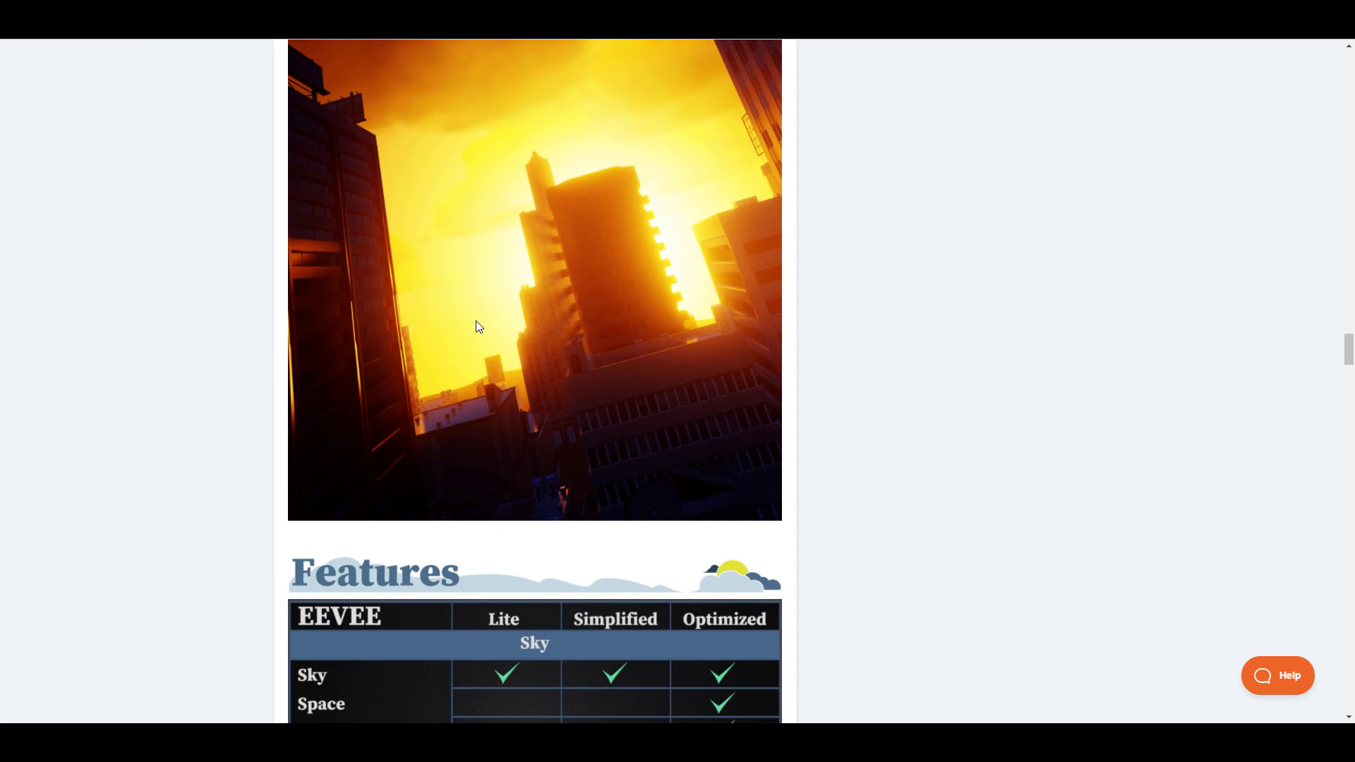
scroll(476, 326, down, 6)
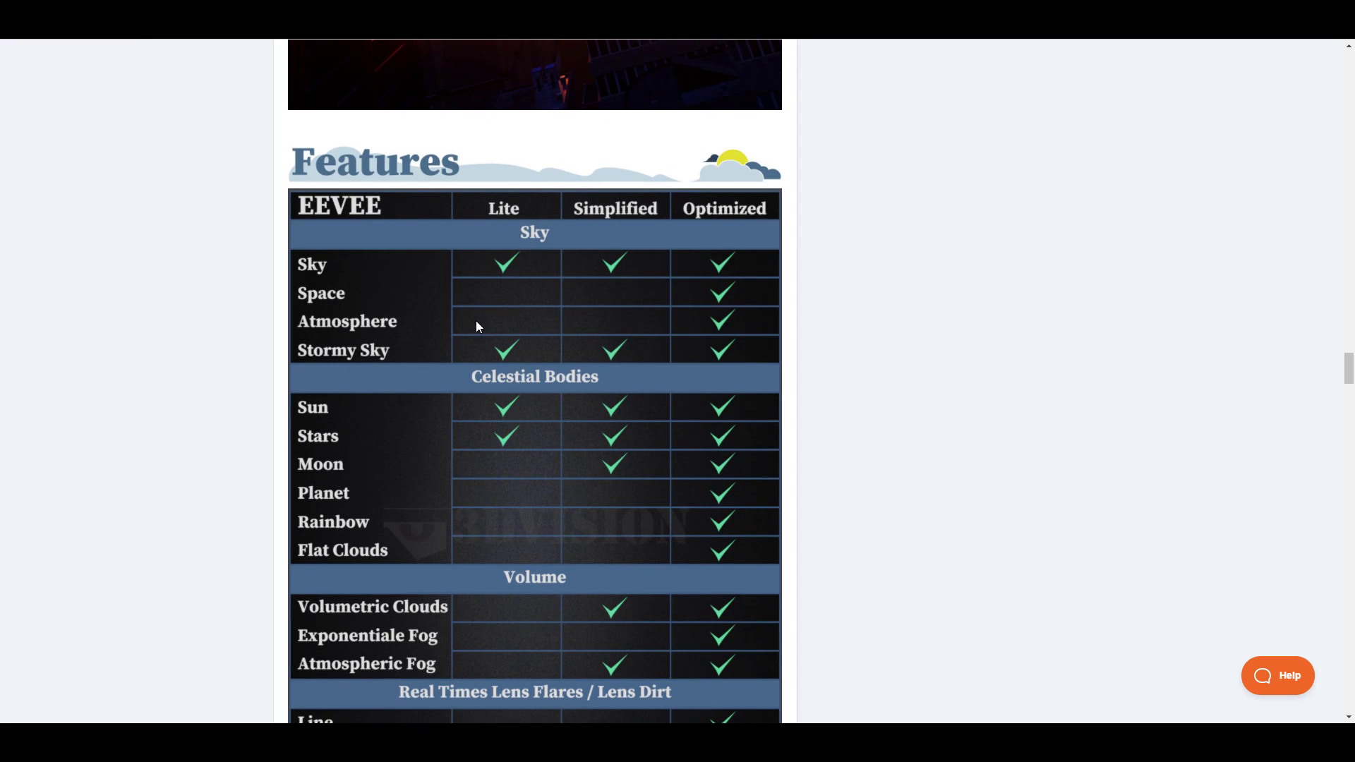
scroll(476, 326, down, 6)
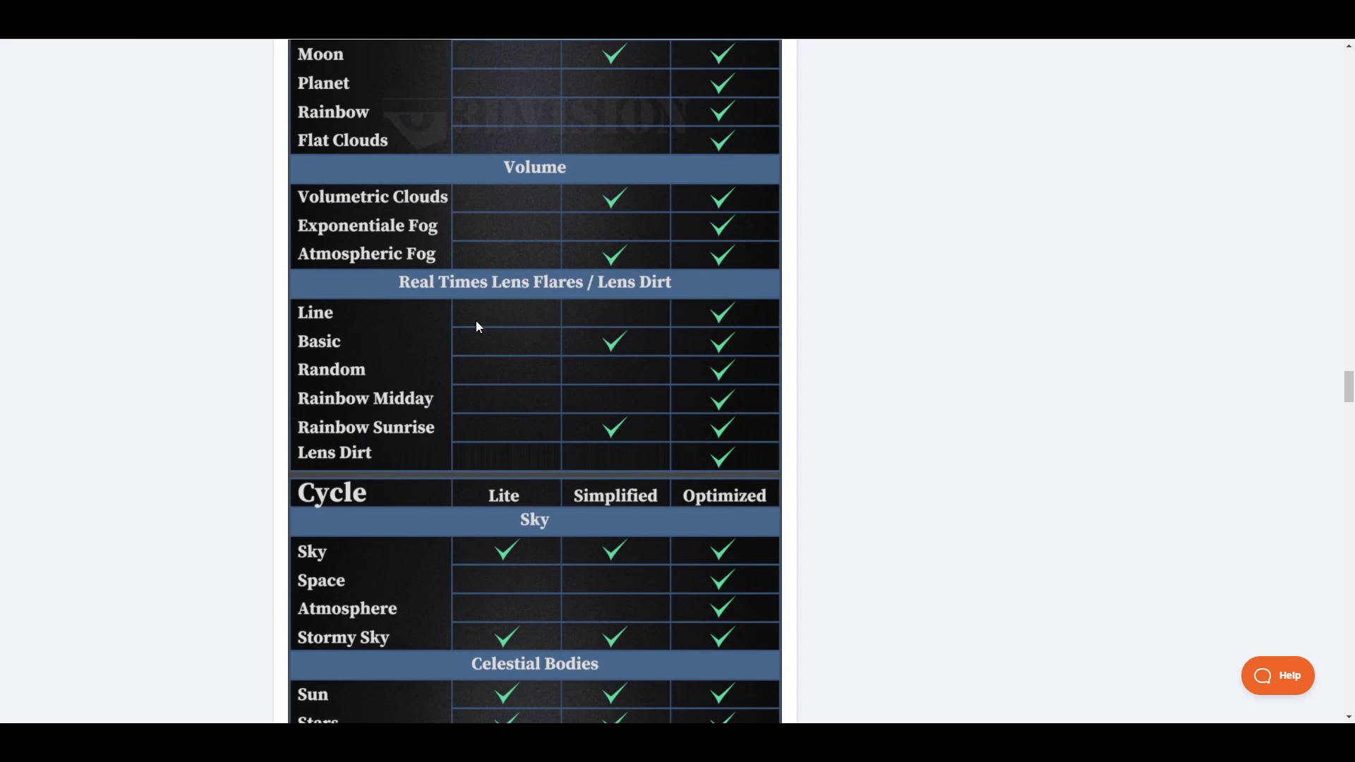
scroll(476, 326, down, 14)
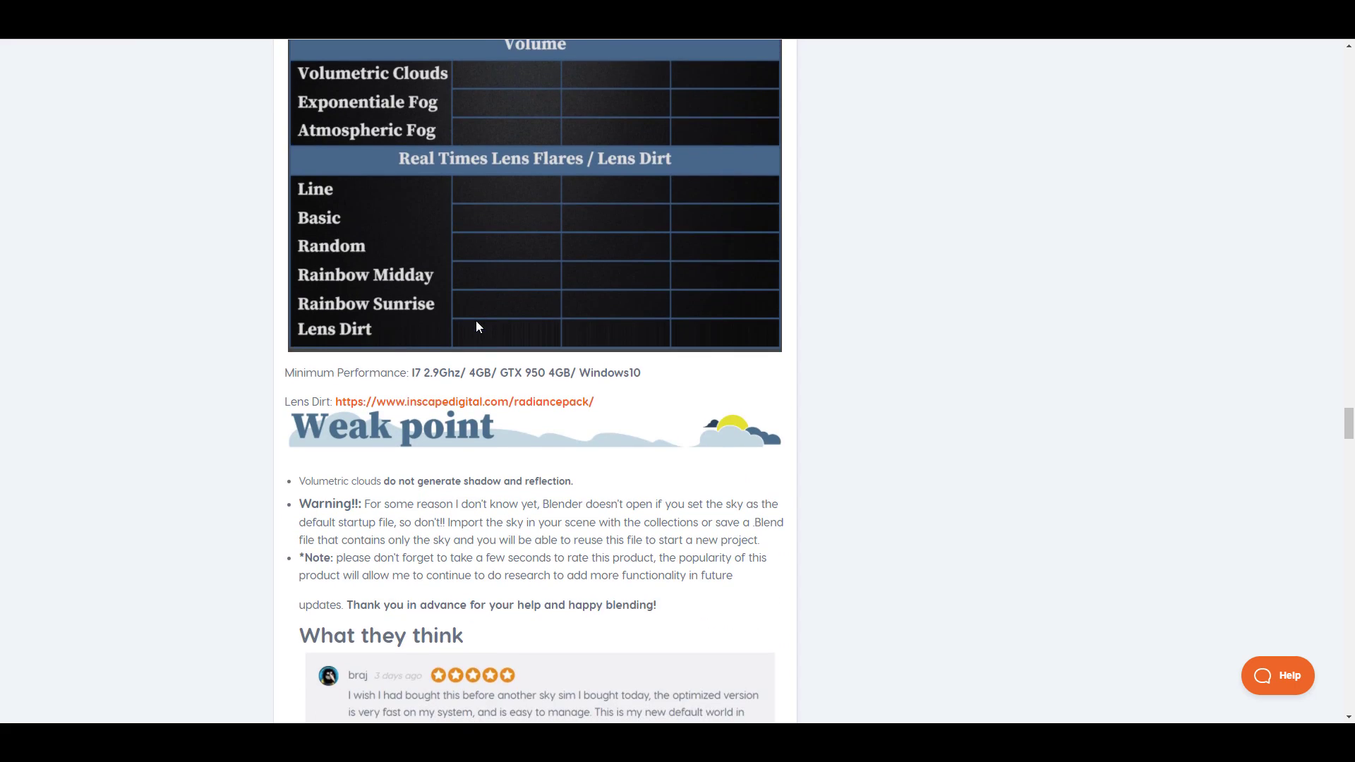
scroll(476, 326, down, 2)
scroll(477, 326, down, 3)
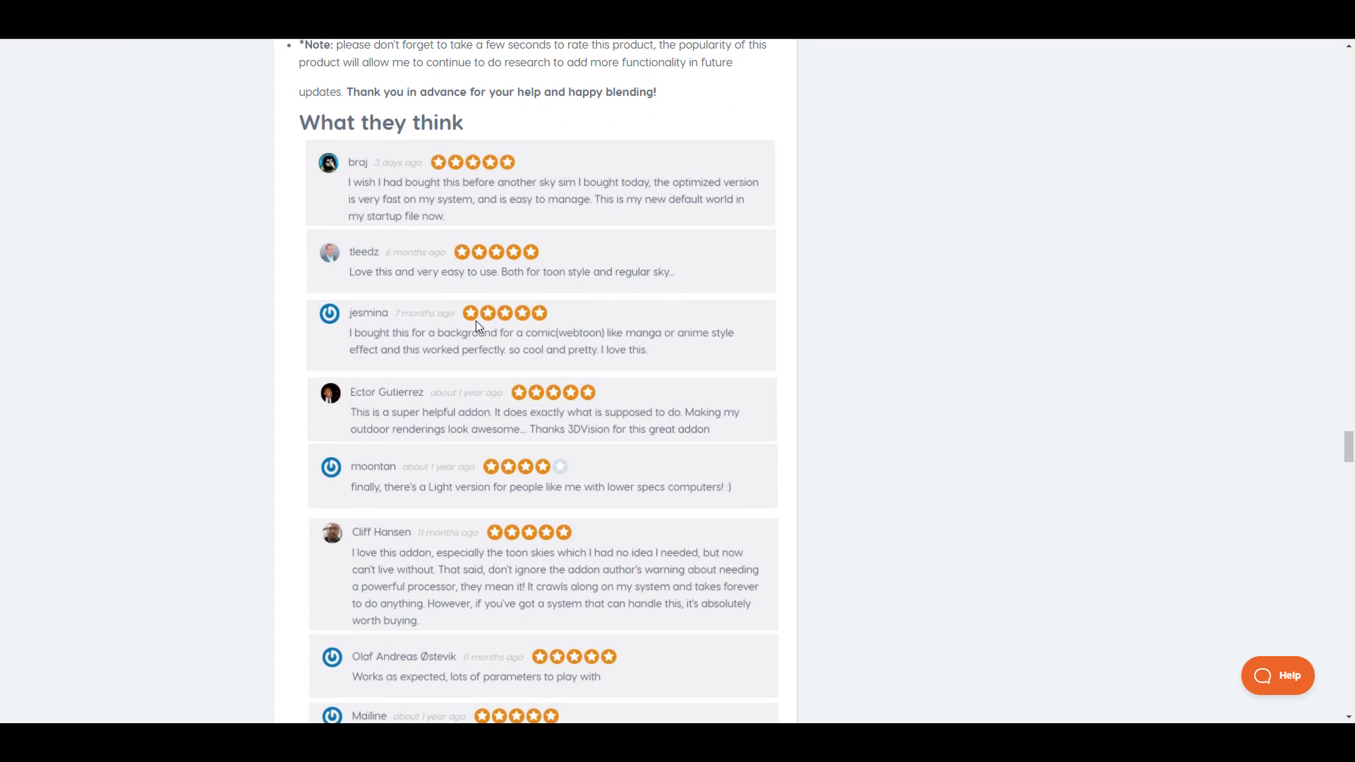
scroll(478, 326, down, 4)
scroll(477, 327, down, 10)
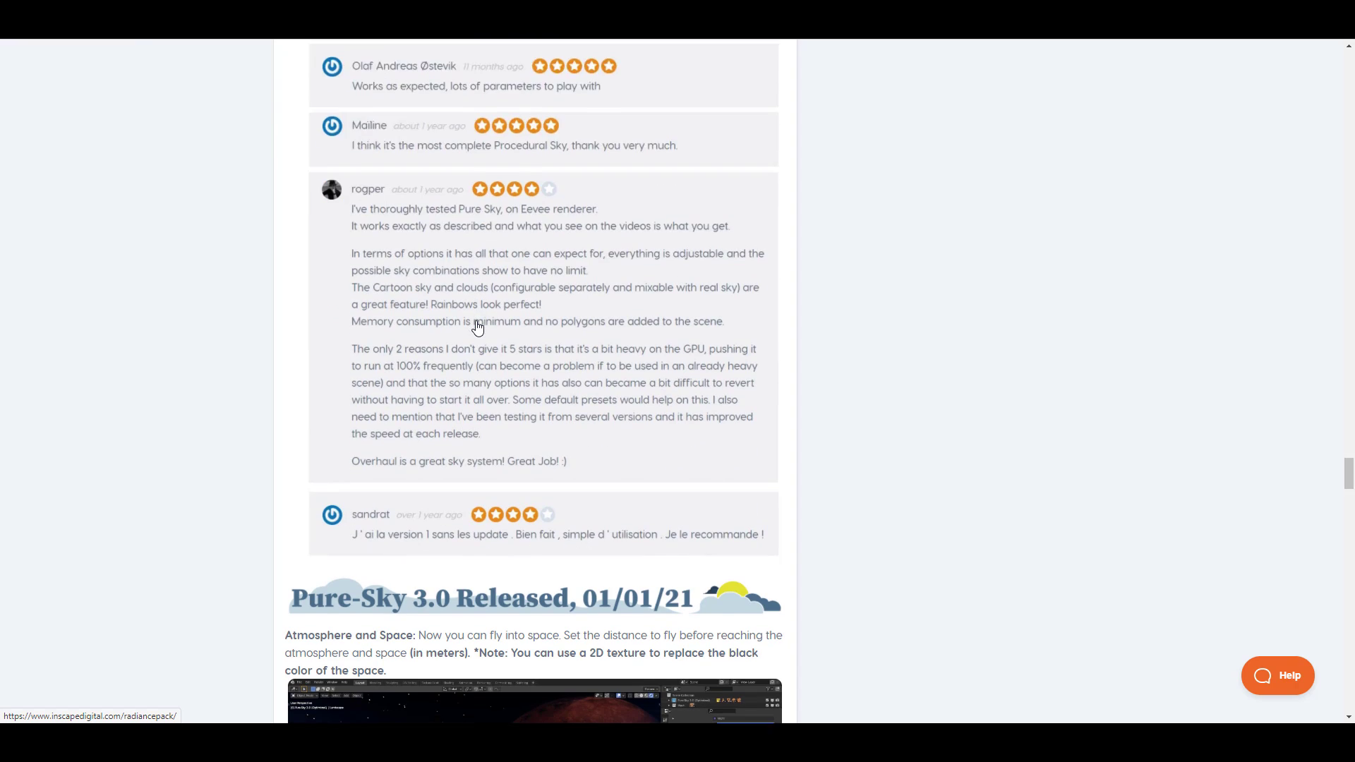
scroll(476, 326, down, 20)
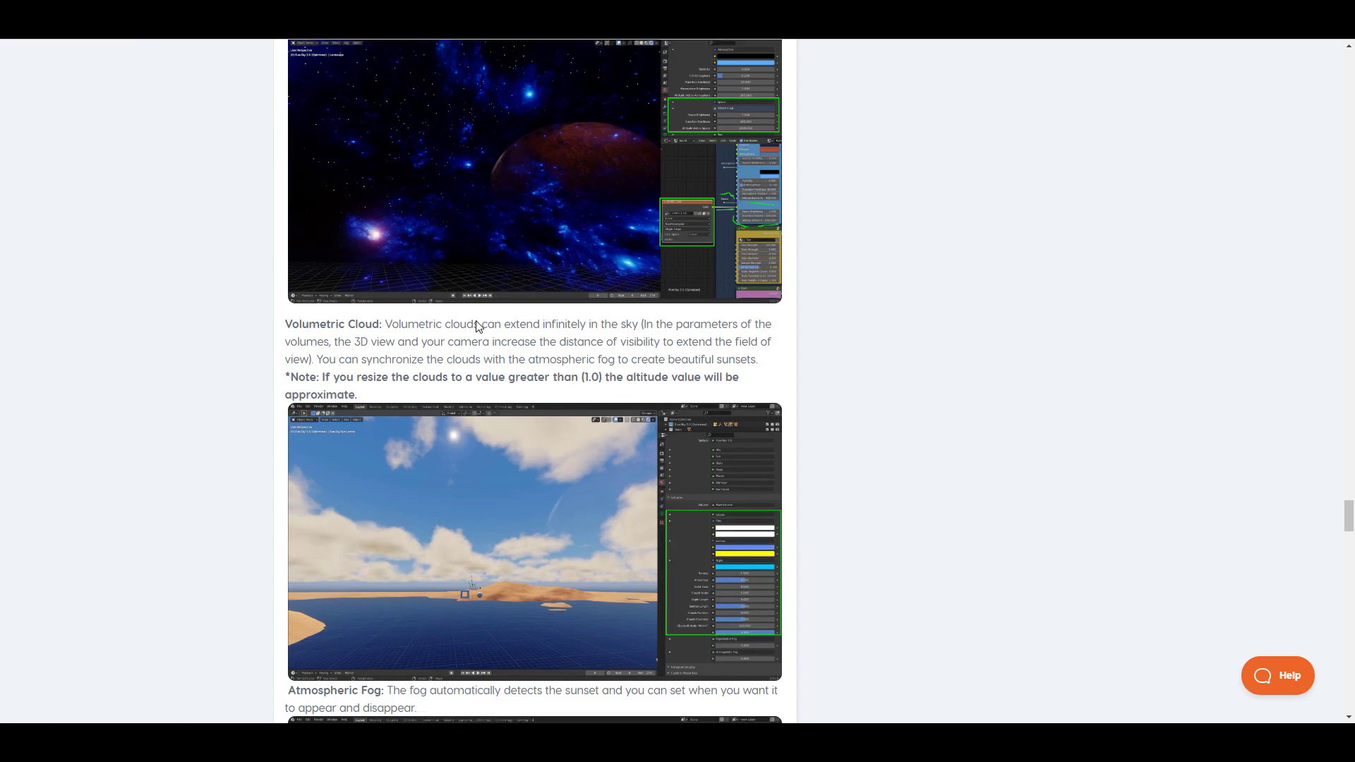